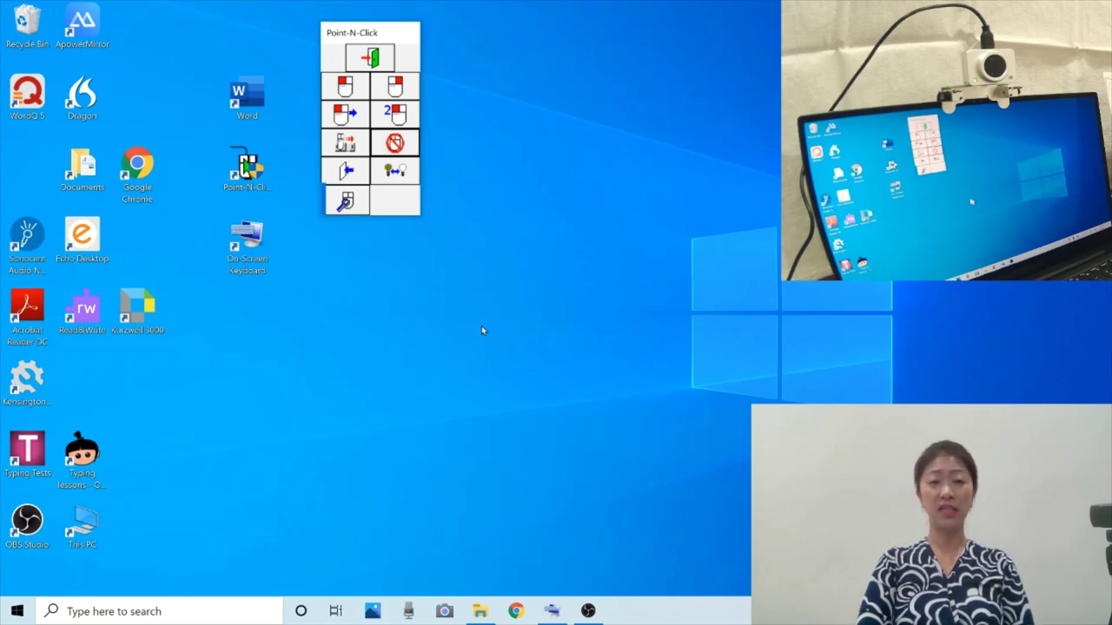
Step: Move the Point-N-Click palette slightly lower on the desktop and turn on the mode beside its no-click option
{"action": "mouse_move", "coordinate": [395, 112]}
{"action": "mouse_move", "coordinate": [396, 143]}
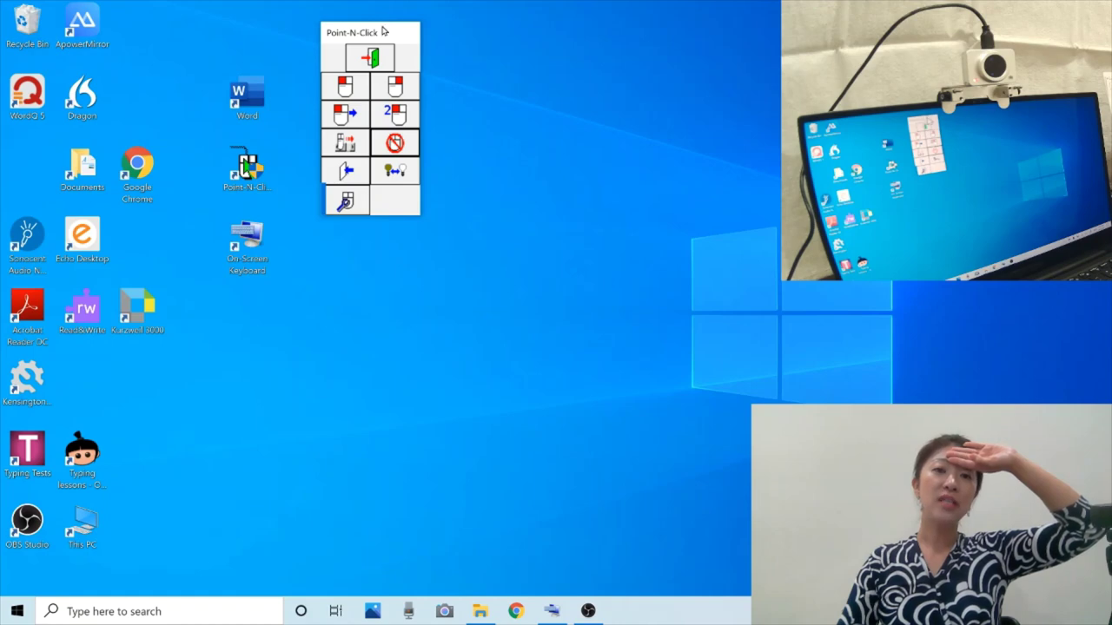
{"action": "left_click_drag", "start_coordinate": [383, 32], "coordinate": [397, 60]}
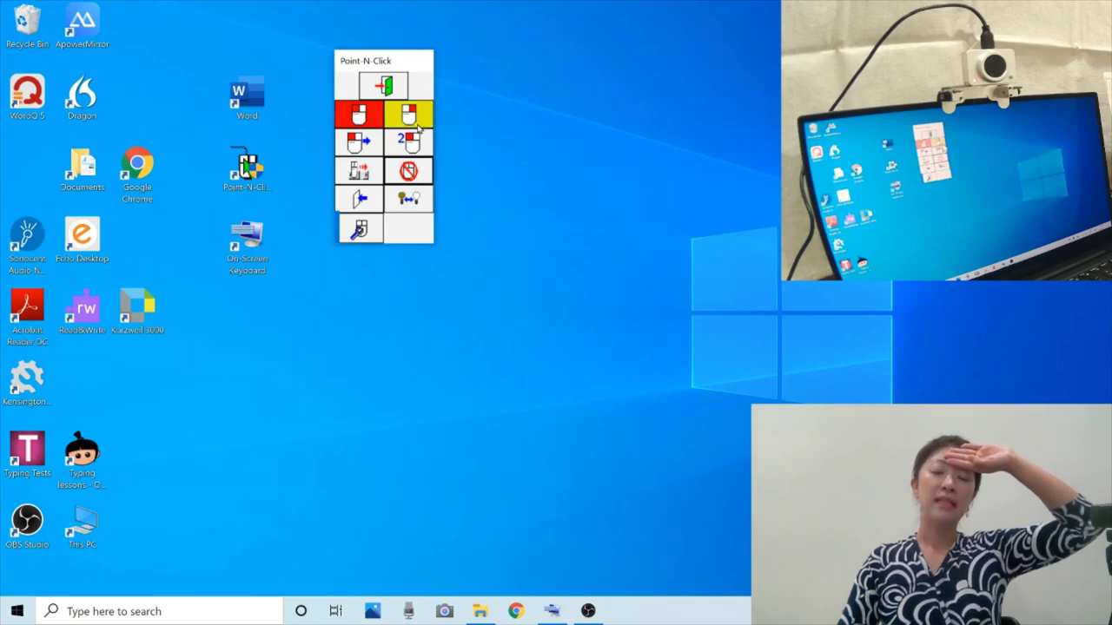
{"action": "mouse_move", "coordinate": [419, 129]}
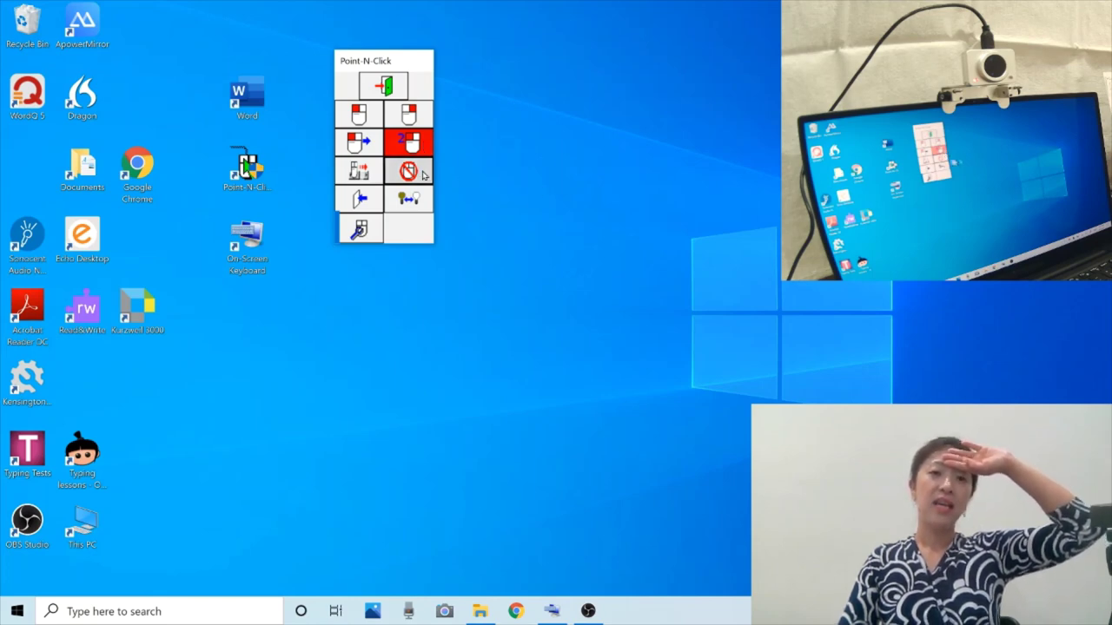
{"action": "mouse_move", "coordinate": [372, 178]}
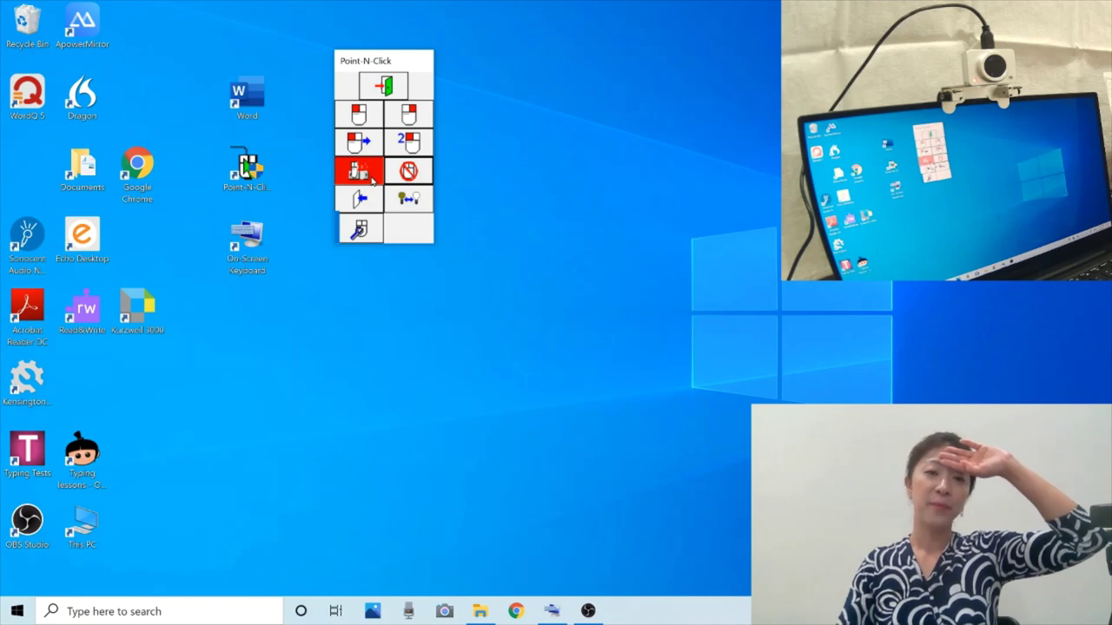
{"action": "left_click", "coordinate": [373, 176]}
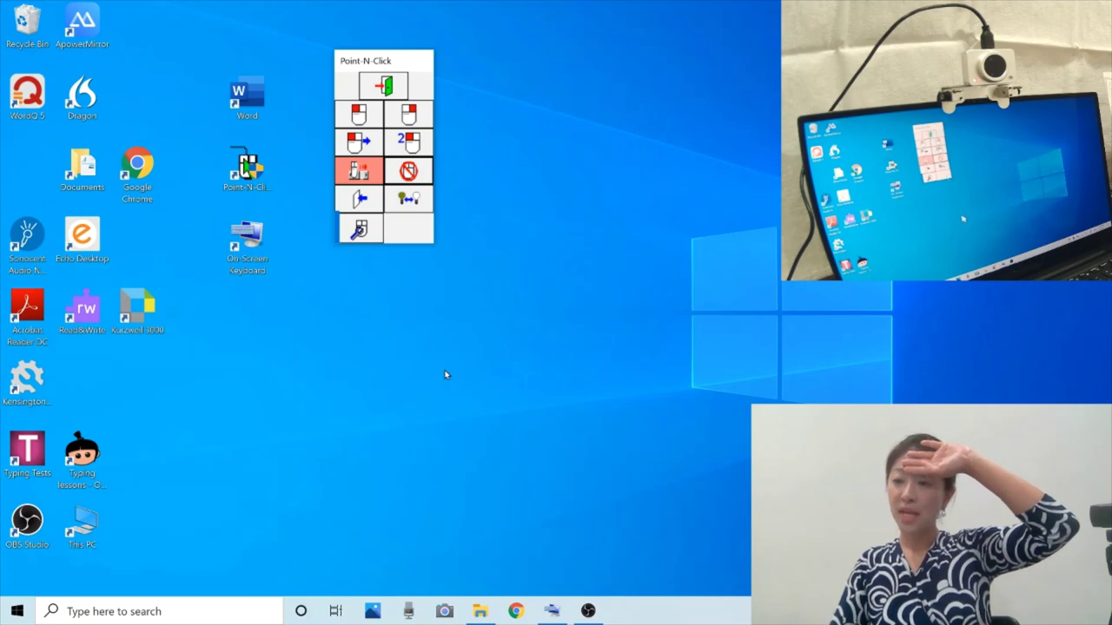
Step: Bring up the On-Screen Keyboard over the desktop
{"action": "left_click", "coordinate": [554, 612]}
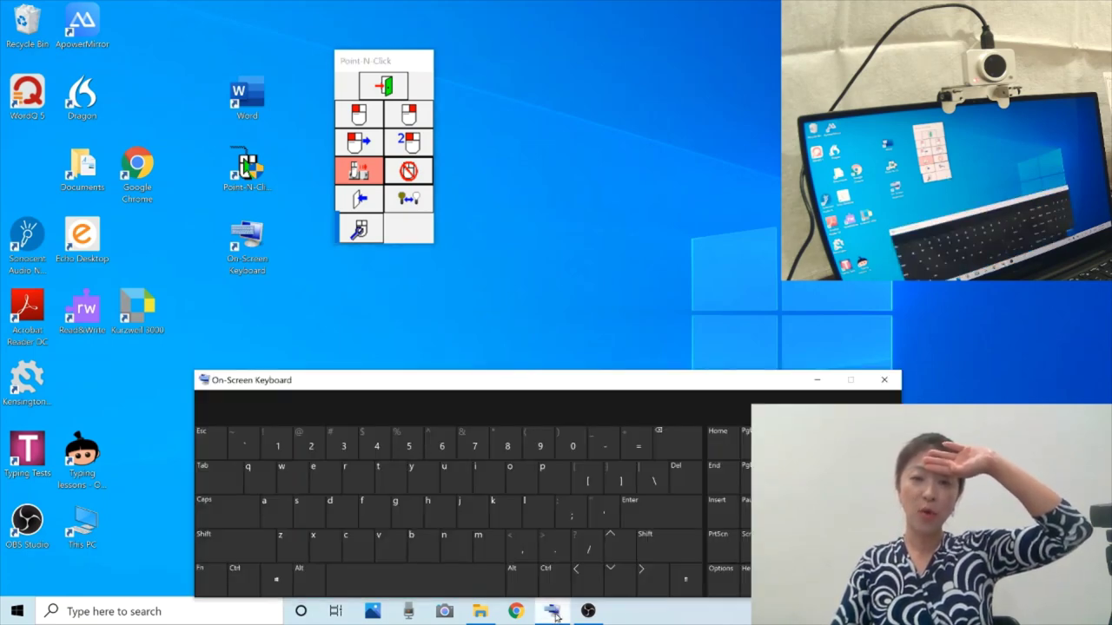
{"action": "left_click", "coordinate": [603, 220]}
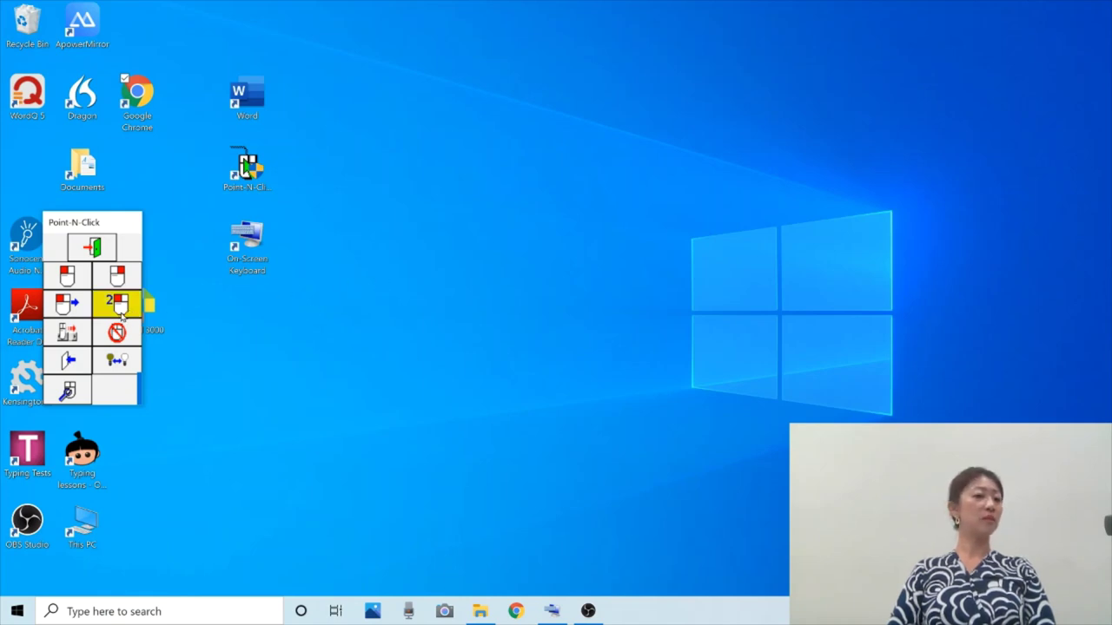
Step: Launch Word from the desktop with Point-N-Click and create a blank document
{"action": "mouse_move", "coordinate": [122, 314]}
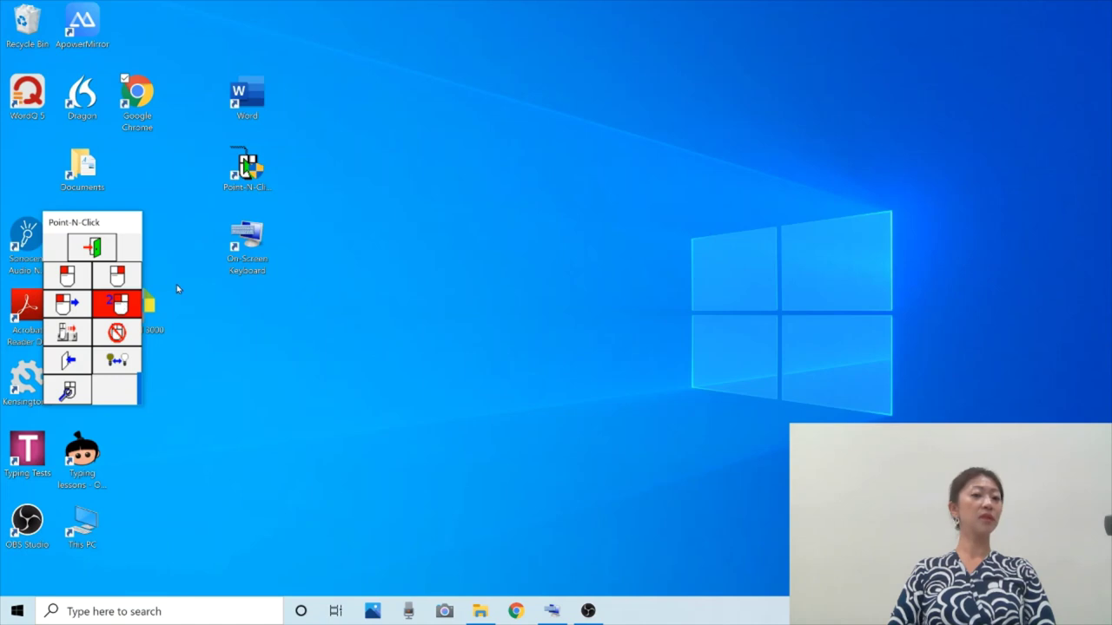
{"action": "double_click", "coordinate": [236, 104]}
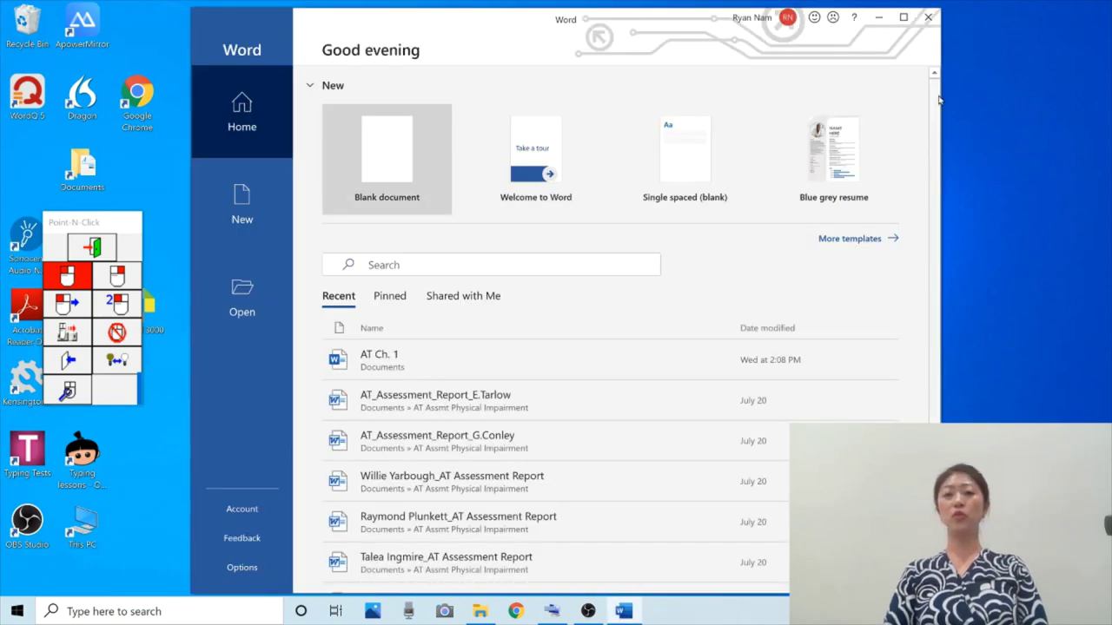
{"action": "left_click", "coordinate": [1012, 126]}
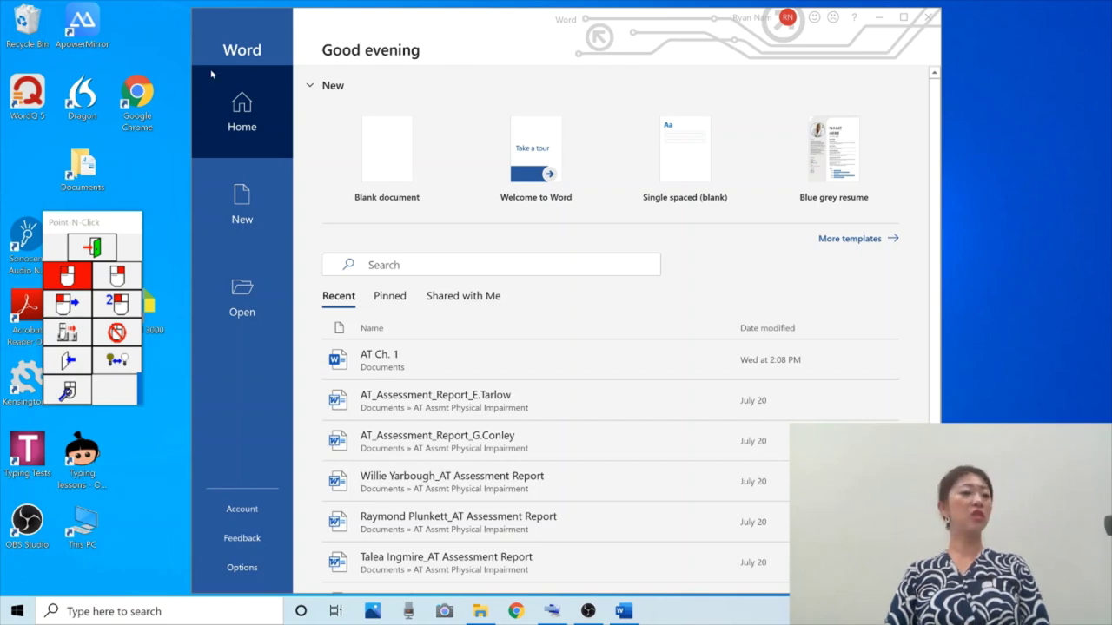
{"action": "left_click", "coordinate": [135, 311]}
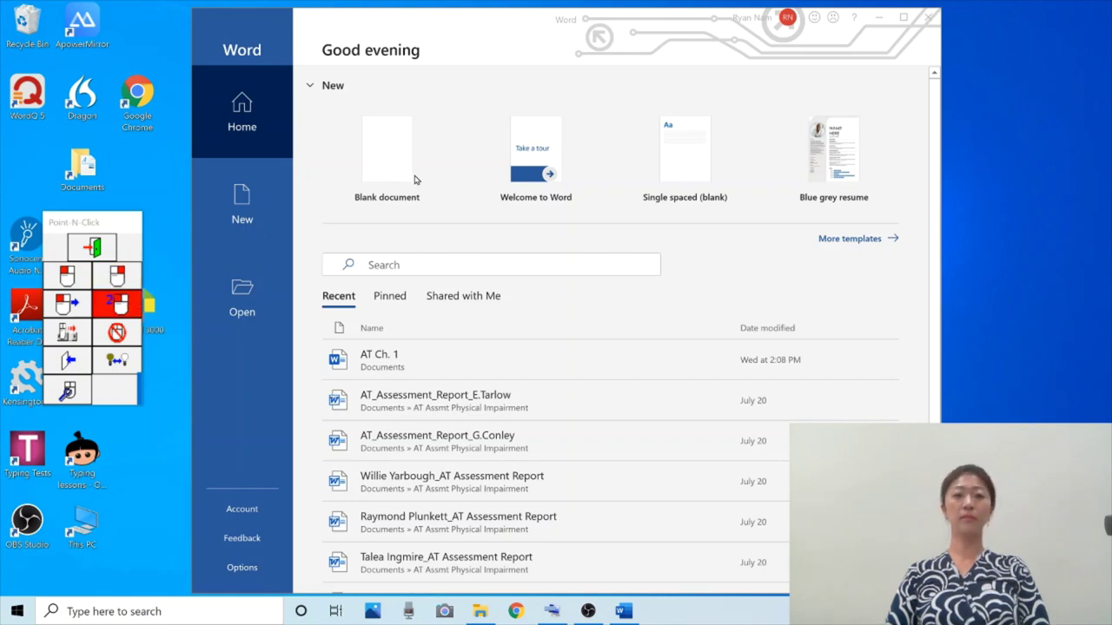
{"action": "double_click", "coordinate": [382, 173]}
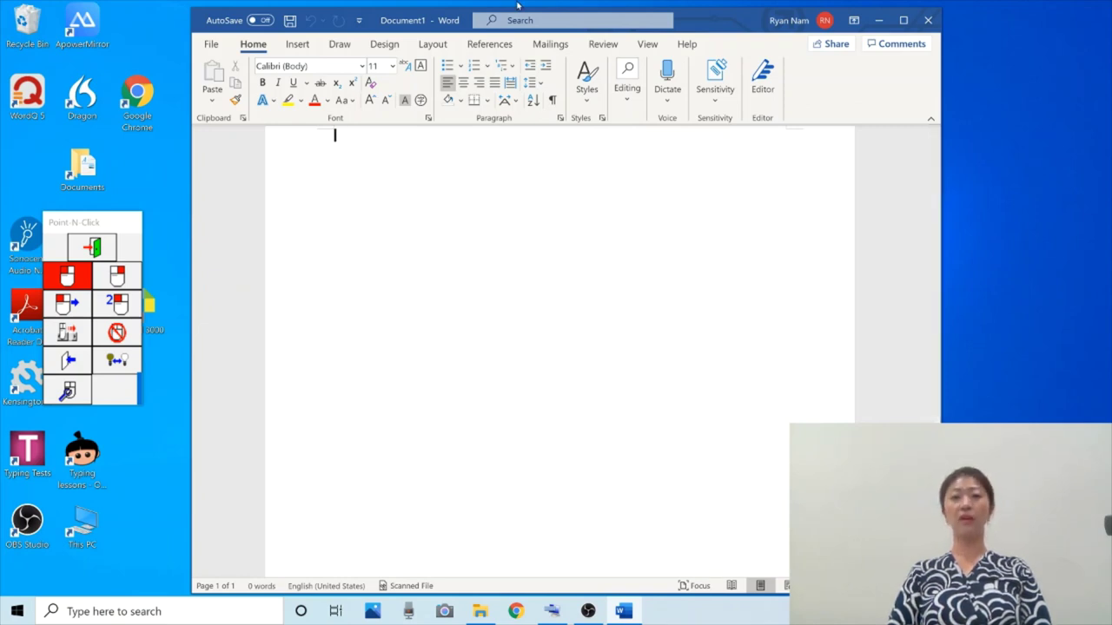
Step: Open the On-Screen Keyboard and enter "I'm" followed by a space in the blank document
{"action": "left_click", "coordinate": [551, 611]}
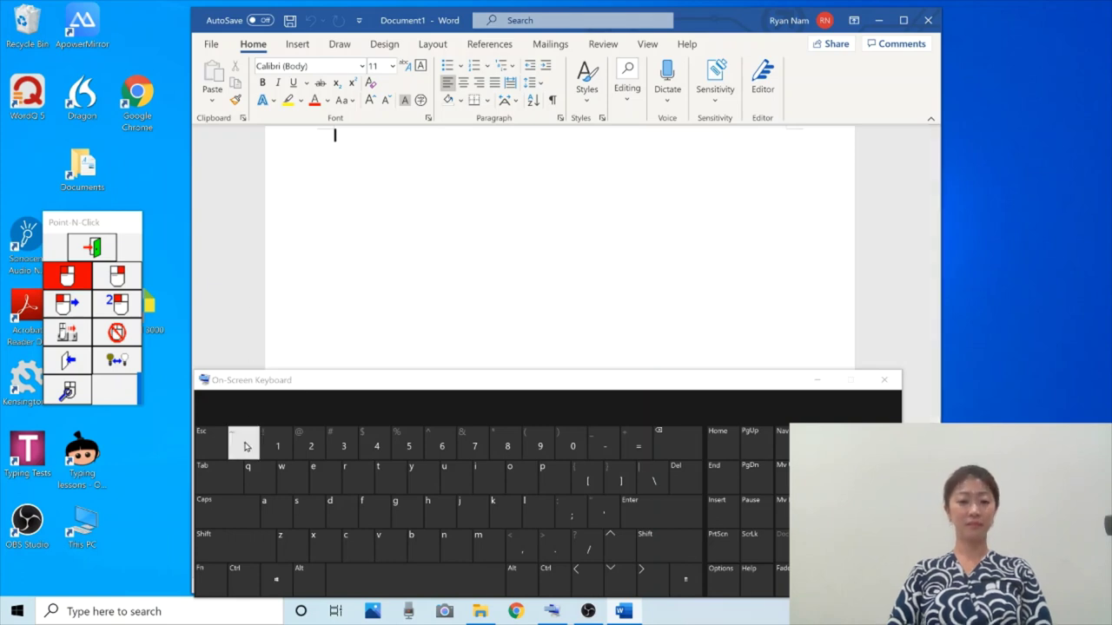
{"action": "left_click", "coordinate": [231, 549]}
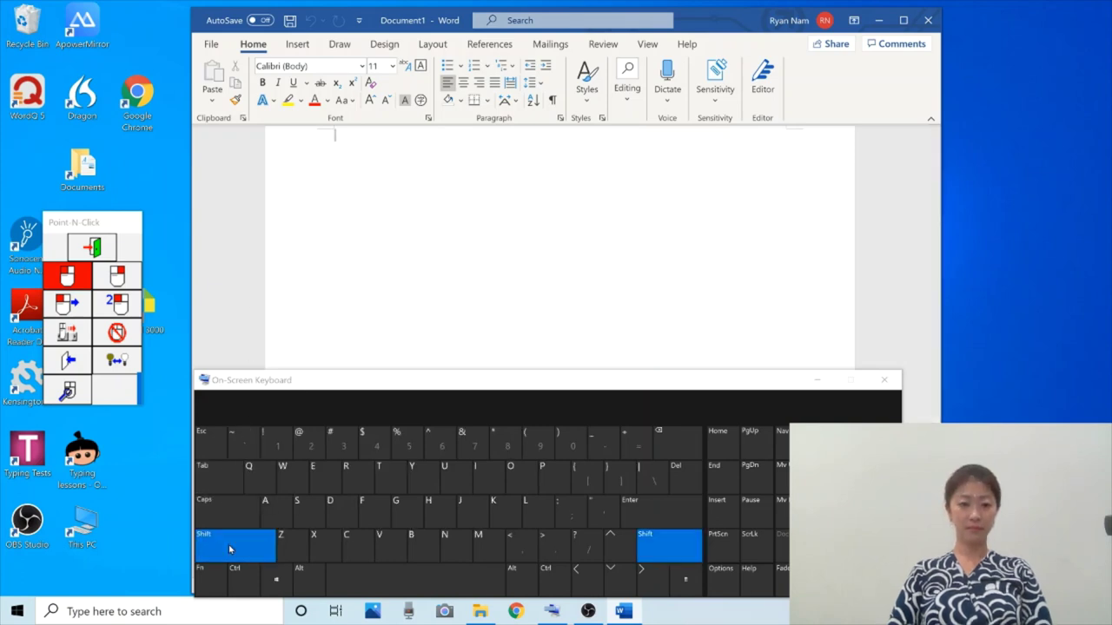
{"action": "left_click", "coordinate": [486, 477]}
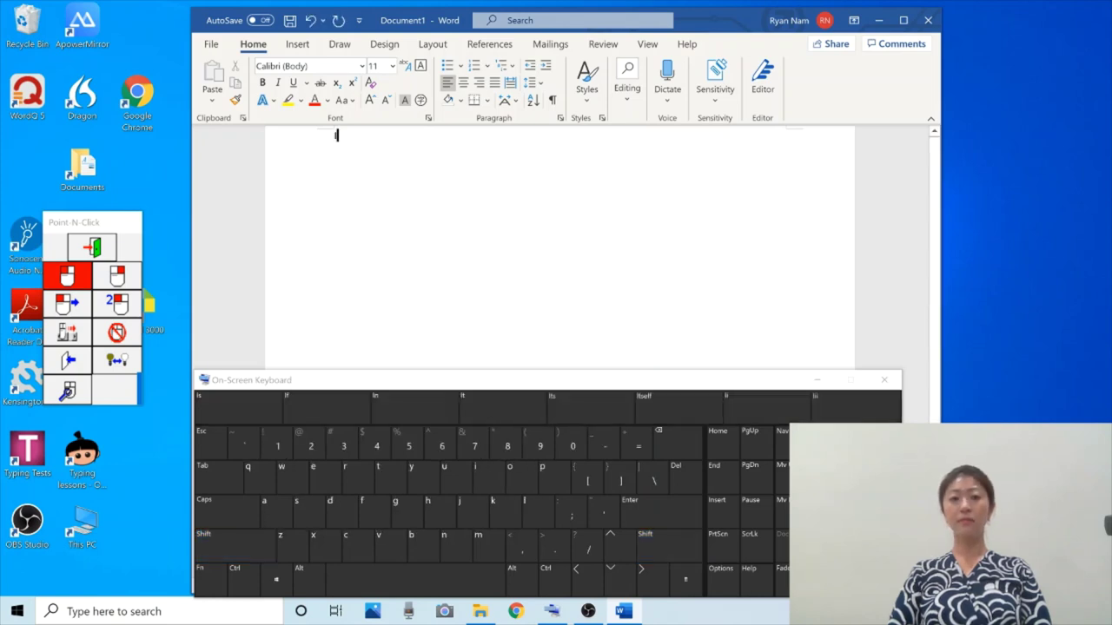
{"action": "left_click", "coordinate": [598, 512]}
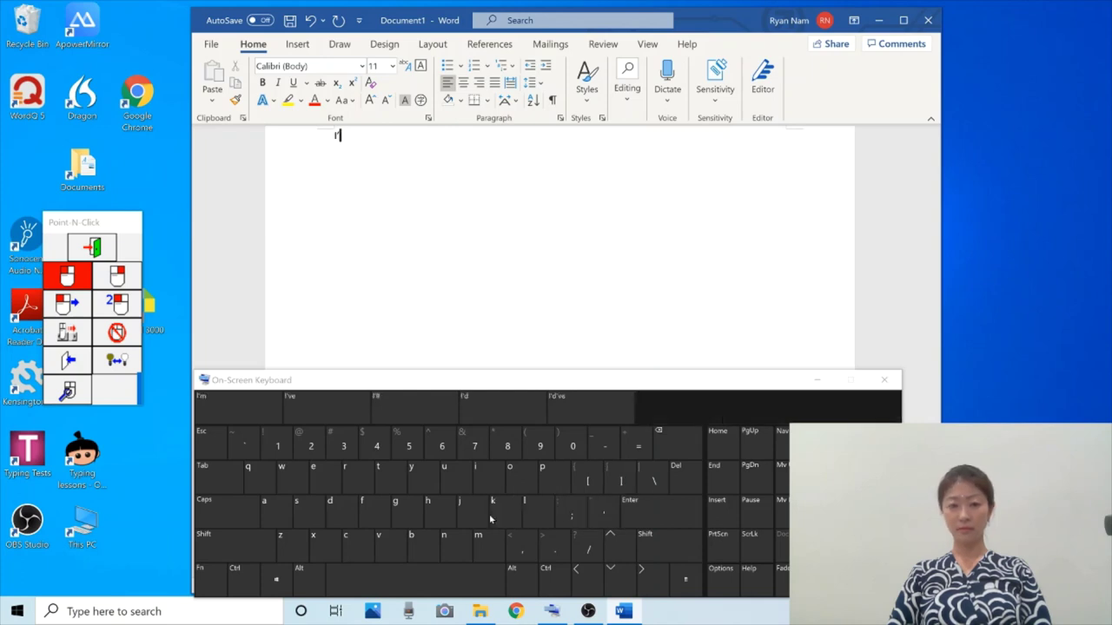
{"action": "left_click", "coordinate": [478, 543]}
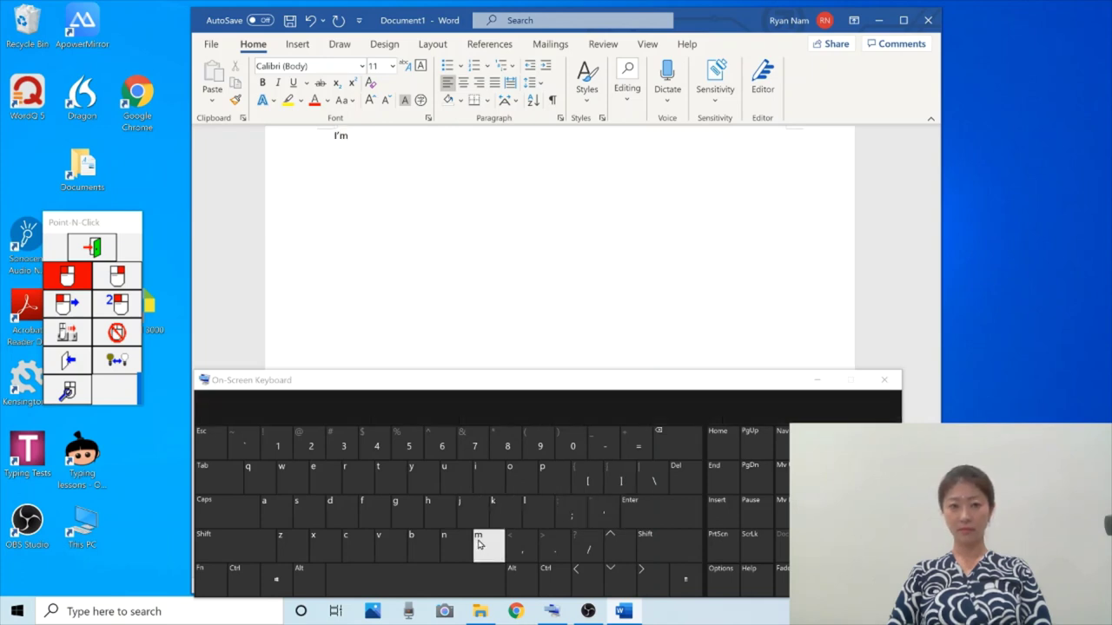
{"action": "left_click", "coordinate": [413, 589]}
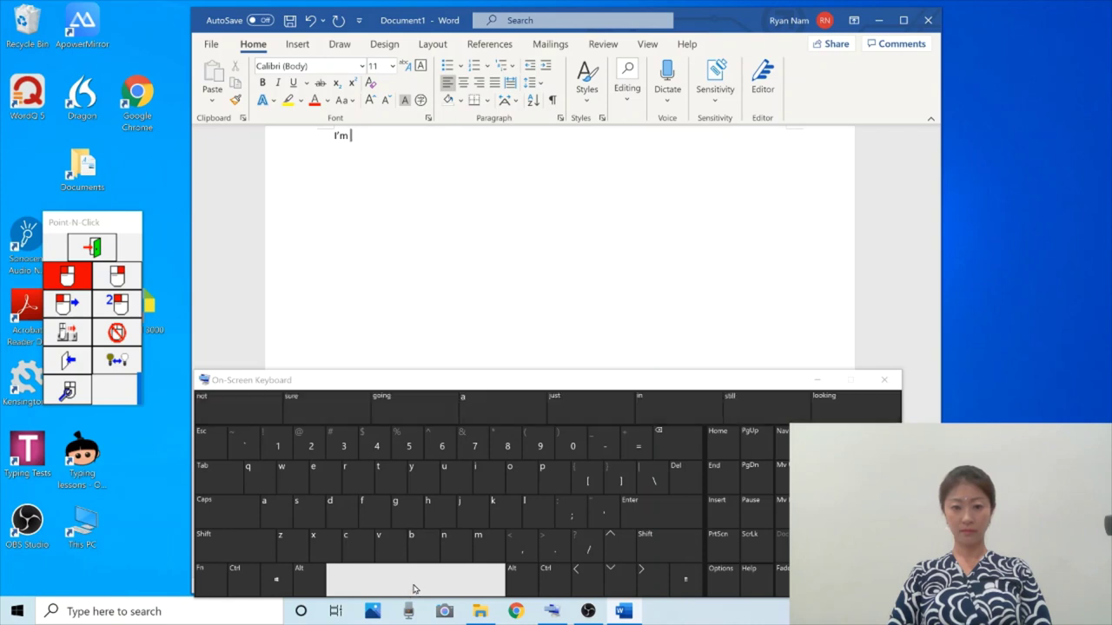
Step: Continue the sentence with "typing with", completing both words from the On-Screen Keyboard's word predictions
{"action": "left_click", "coordinate": [390, 488]}
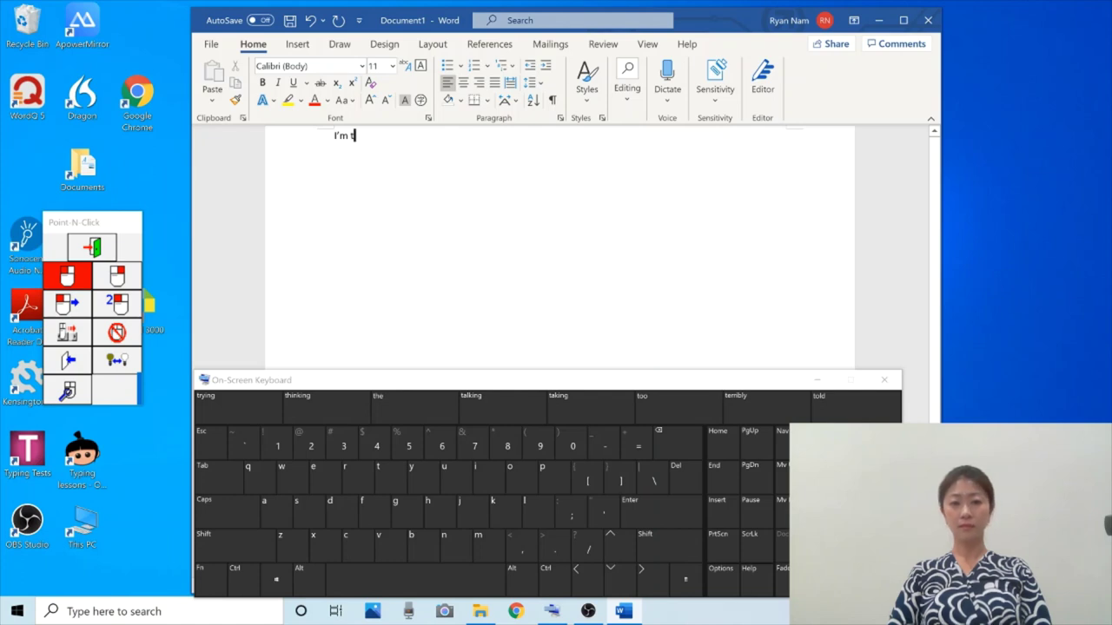
{"action": "left_click", "coordinate": [413, 471]}
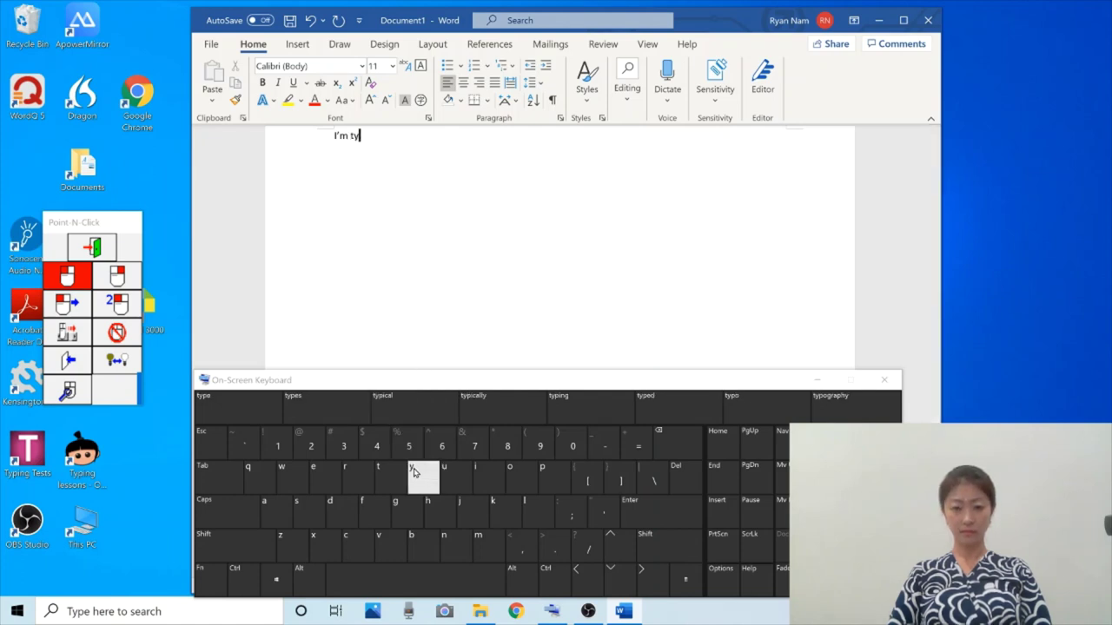
{"action": "left_click", "coordinate": [545, 474]}
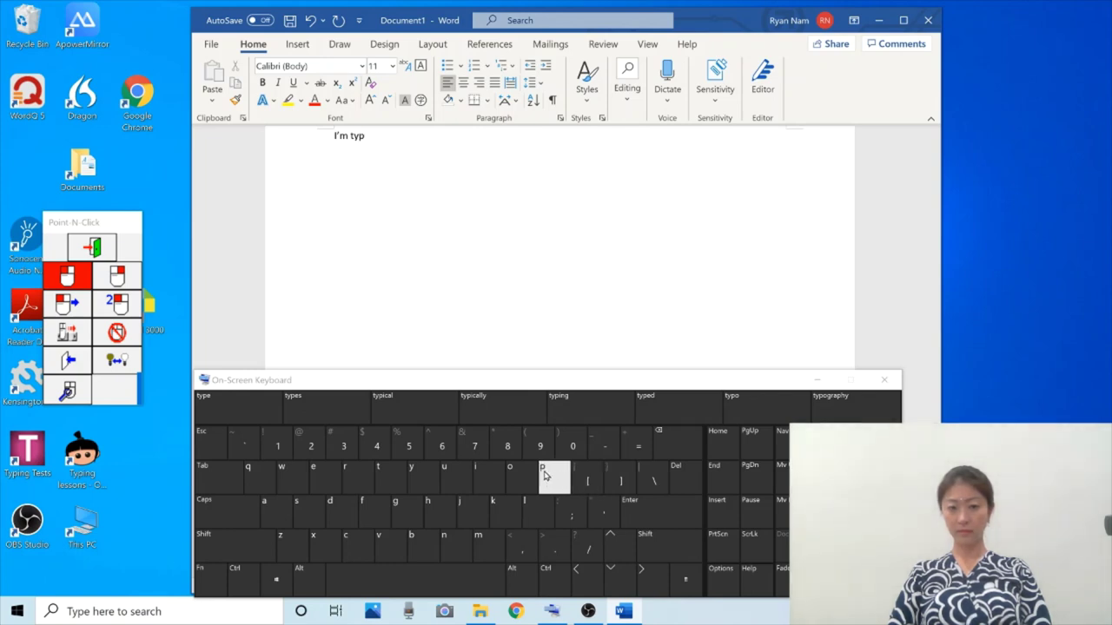
{"action": "left_click", "coordinate": [563, 402]}
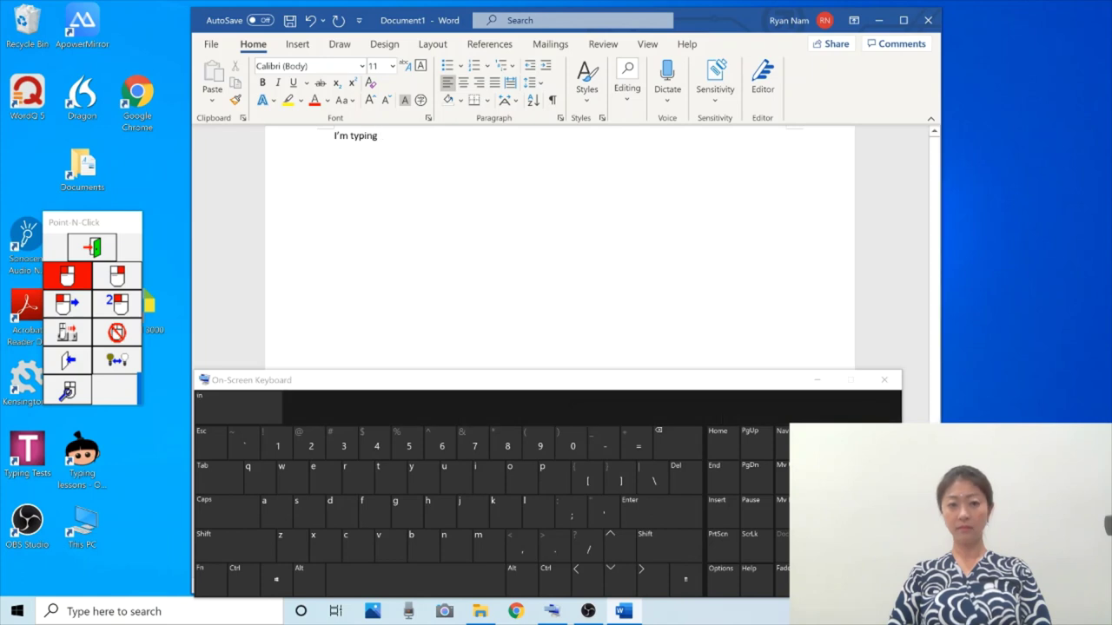
{"action": "left_click", "coordinate": [294, 475]}
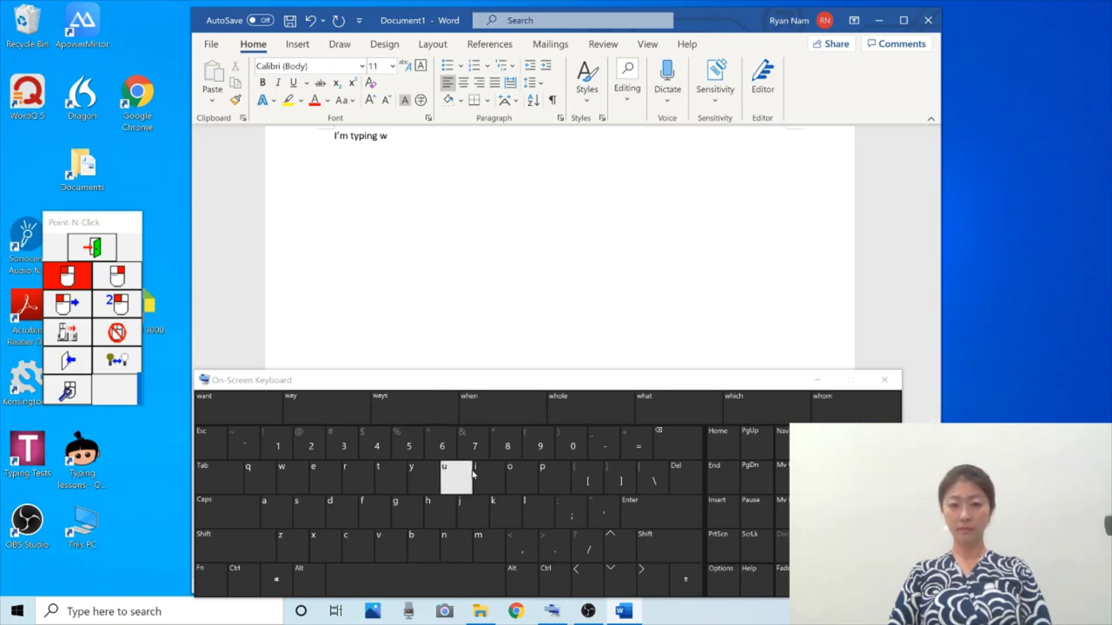
{"action": "left_click", "coordinate": [491, 478]}
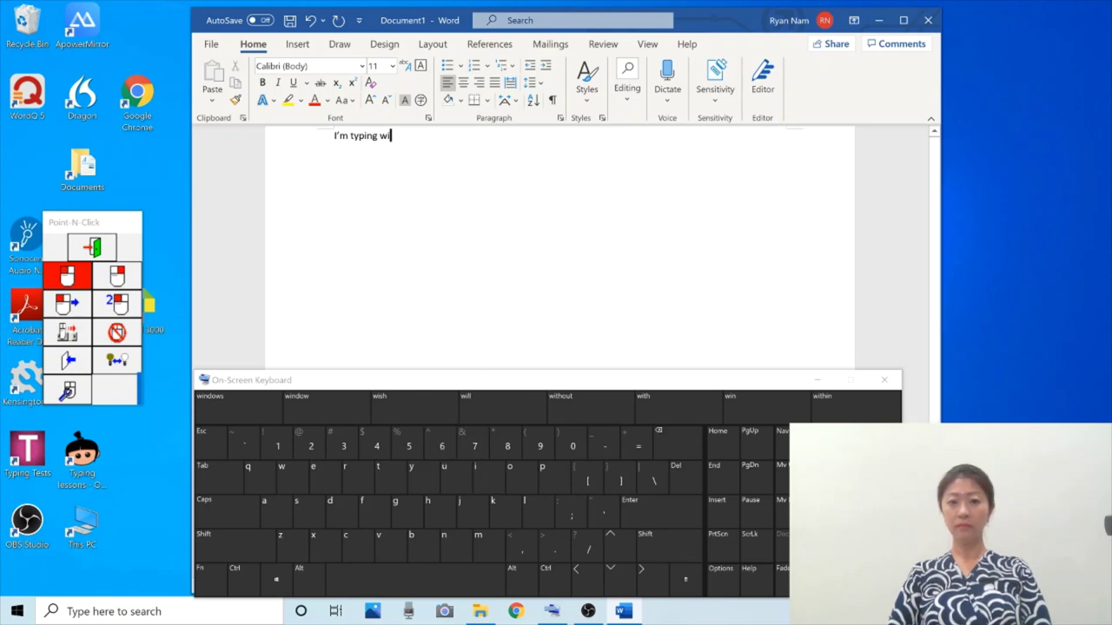
{"action": "left_click", "coordinate": [669, 411]}
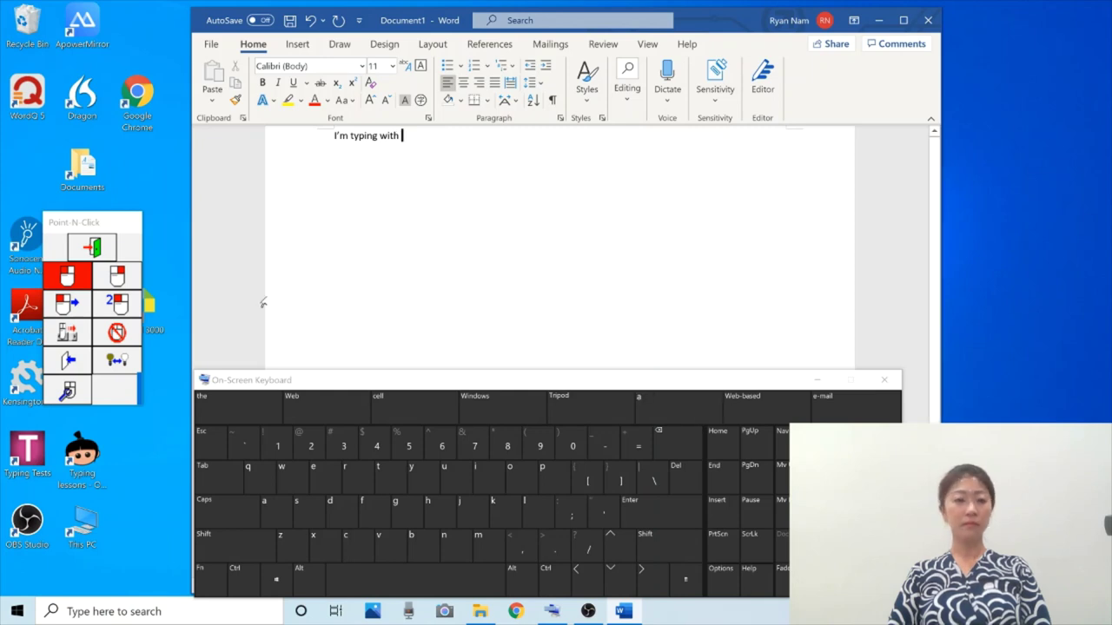
Step: Finish the sentence with "a head mouse .", using the predictions for "head" and "mouse", and set Point-N-Click to left-click mode
{"action": "left_click", "coordinate": [275, 510]}
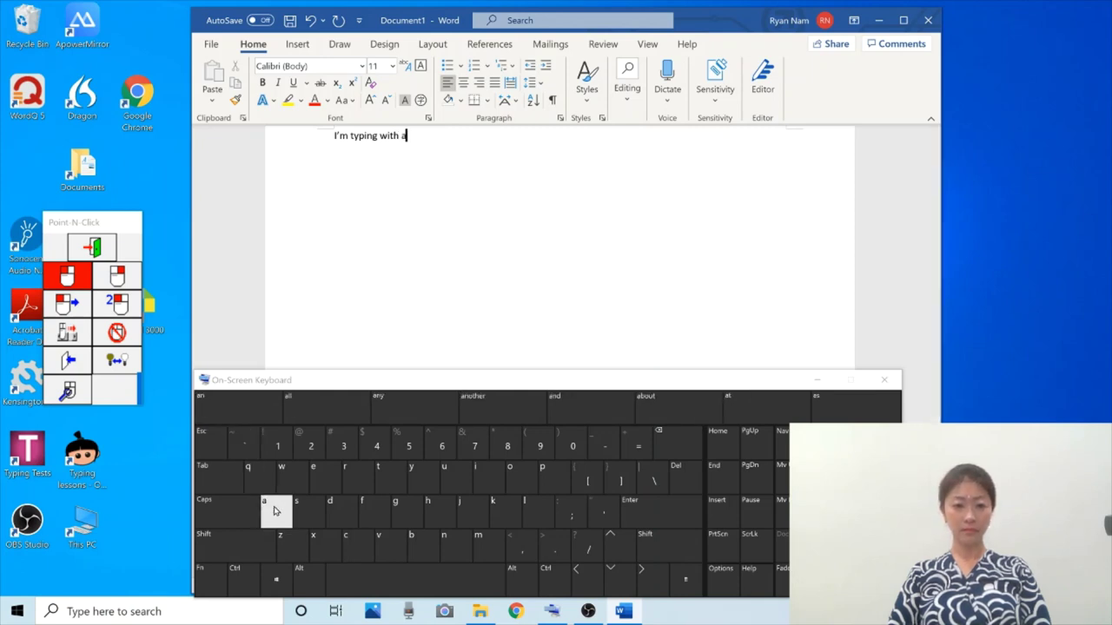
{"action": "left_click", "coordinate": [368, 578]}
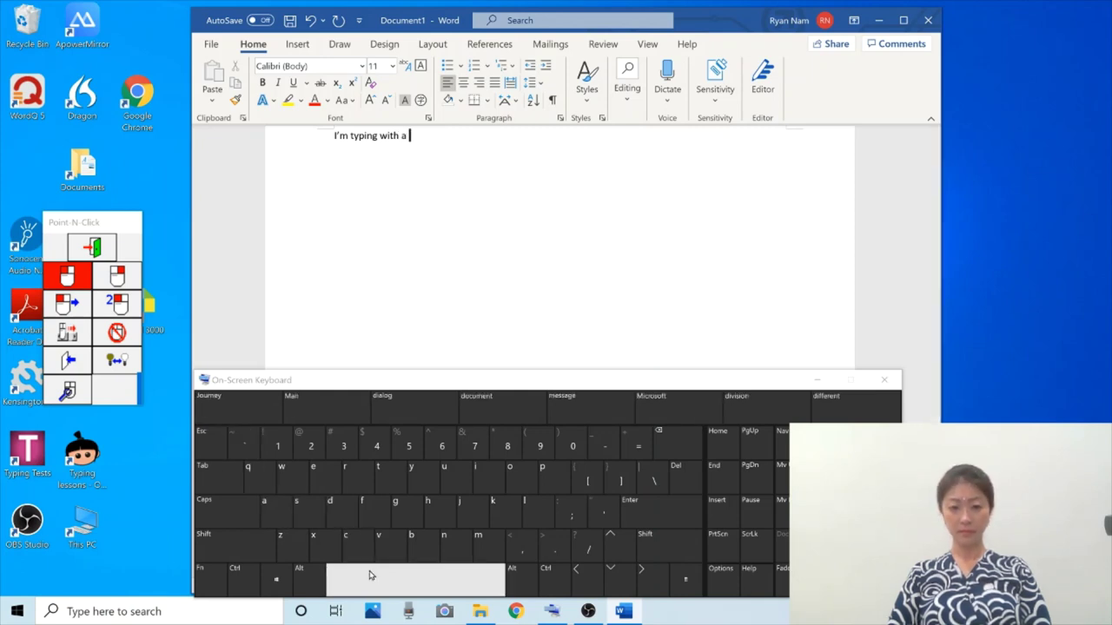
{"action": "left_click", "coordinate": [439, 512]}
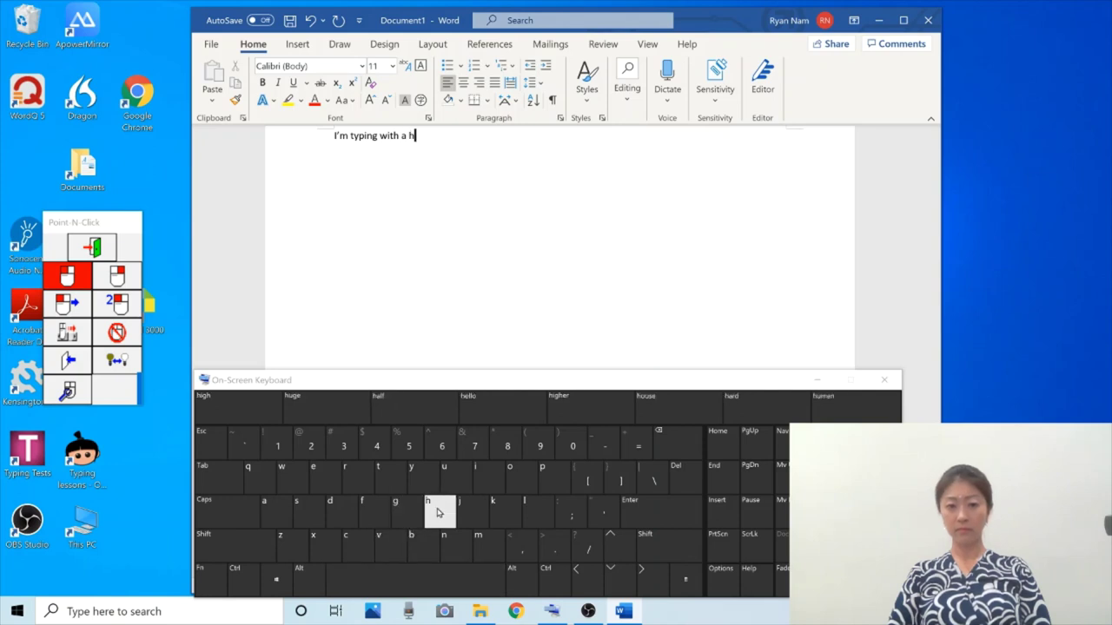
{"action": "left_click", "coordinate": [330, 485]}
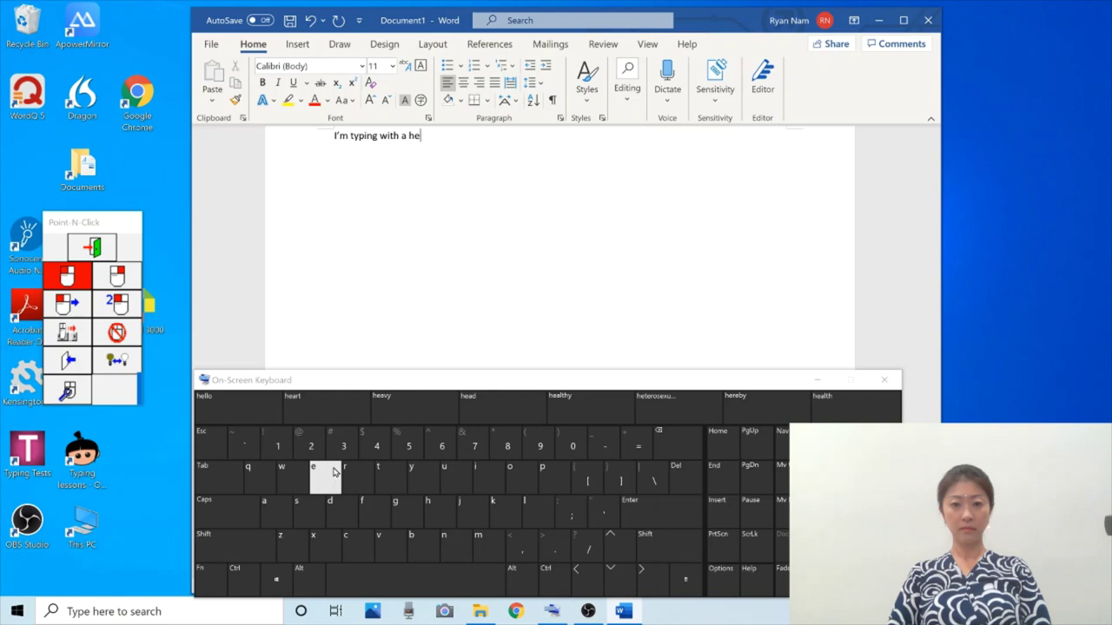
{"action": "left_click", "coordinate": [465, 415]}
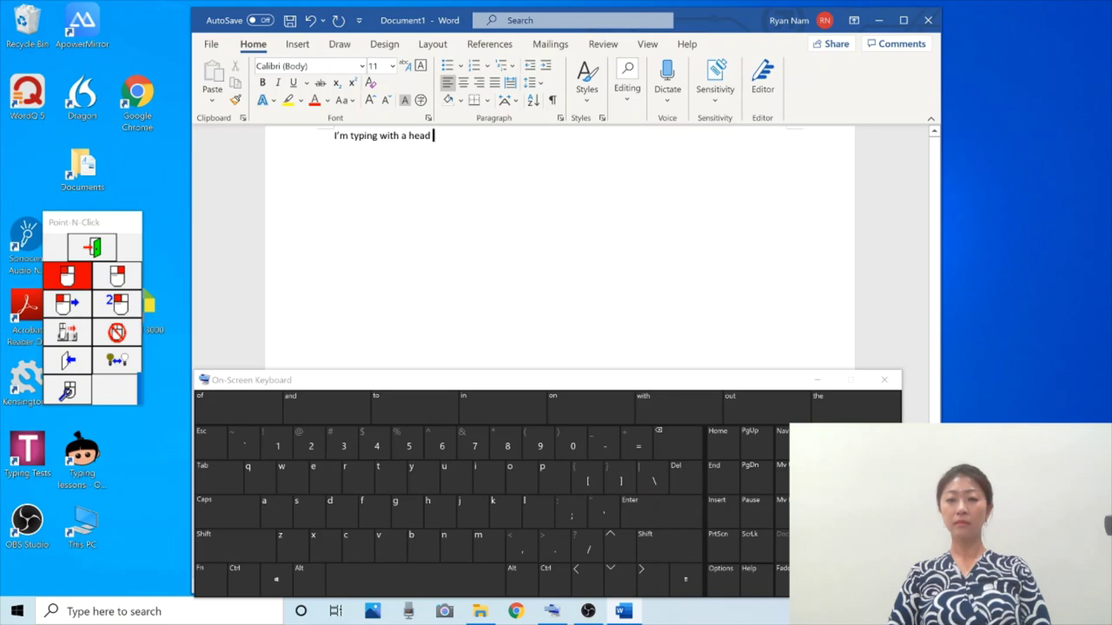
{"action": "left_click", "coordinate": [491, 545]}
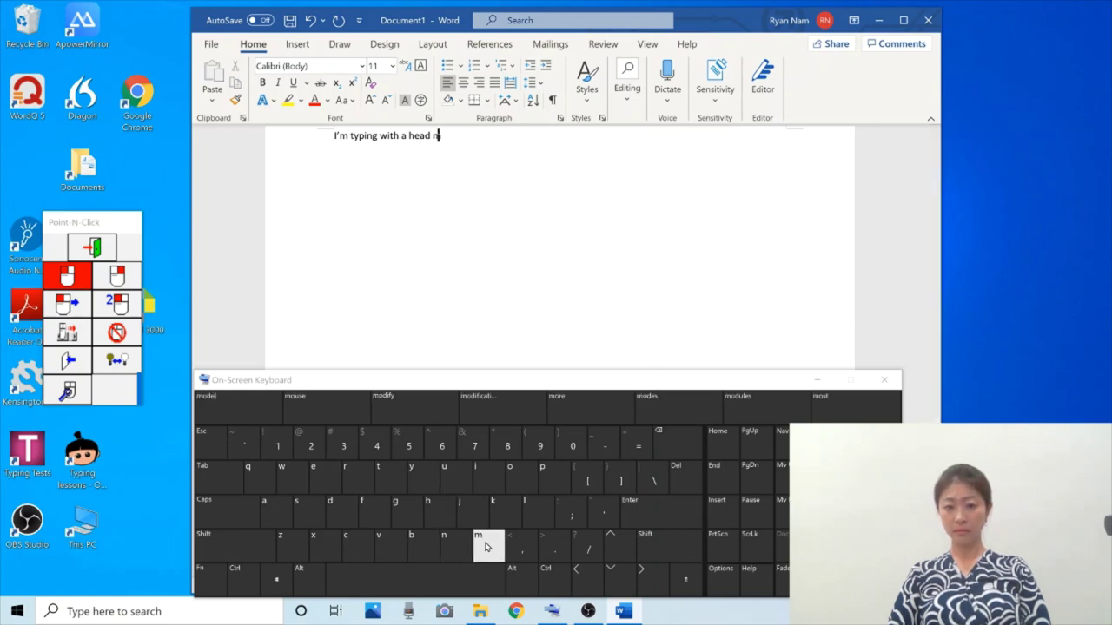
{"action": "left_click", "coordinate": [513, 484]}
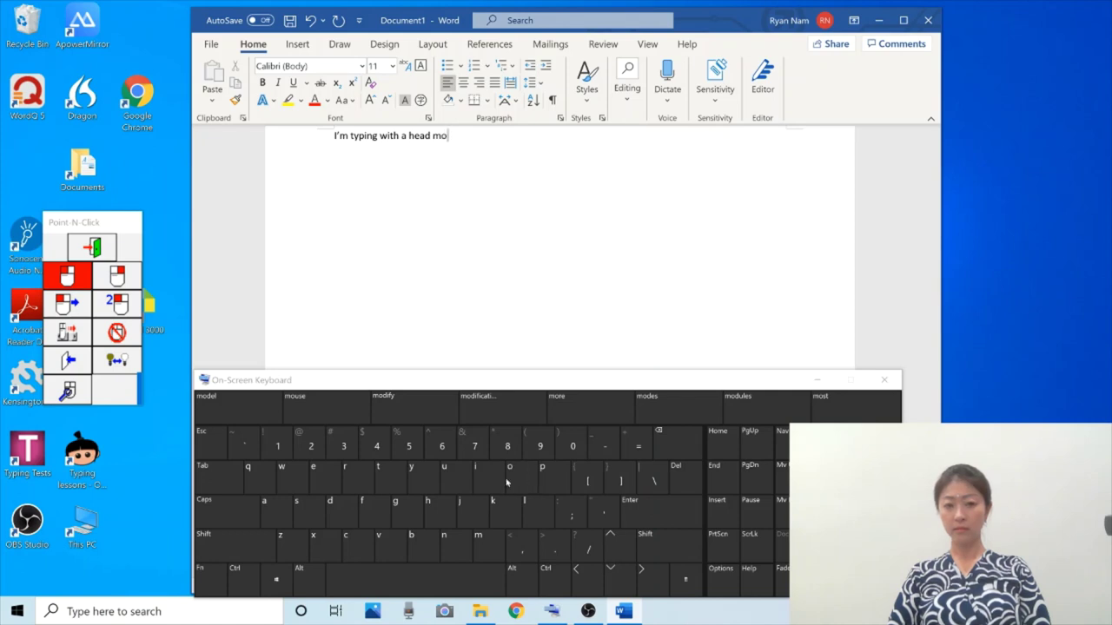
{"action": "left_click", "coordinate": [355, 417]}
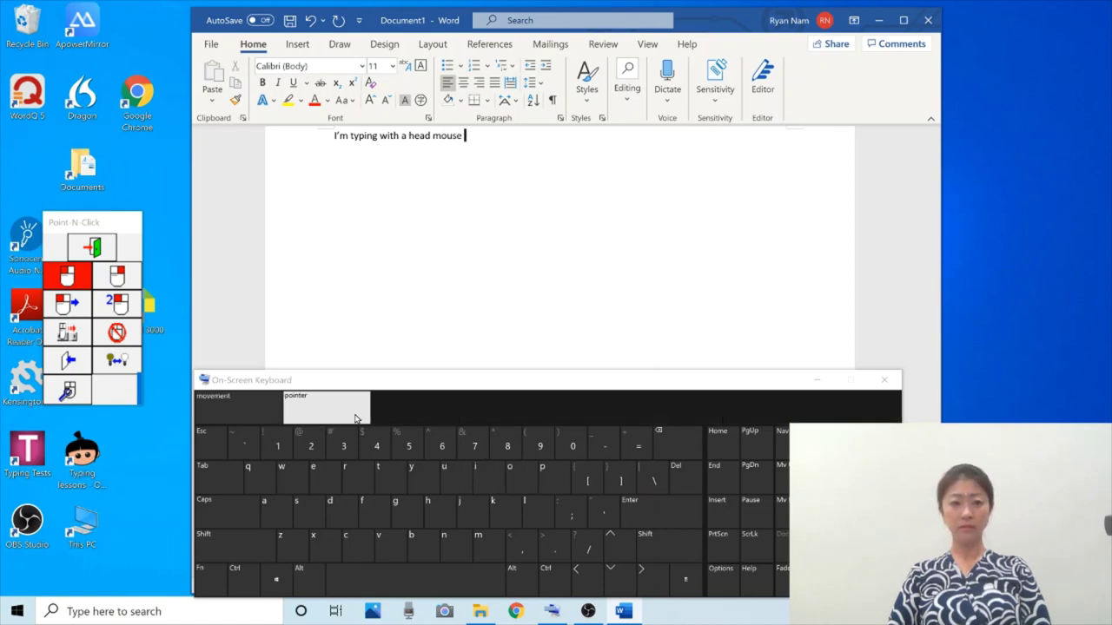
{"action": "left_click", "coordinate": [547, 548]}
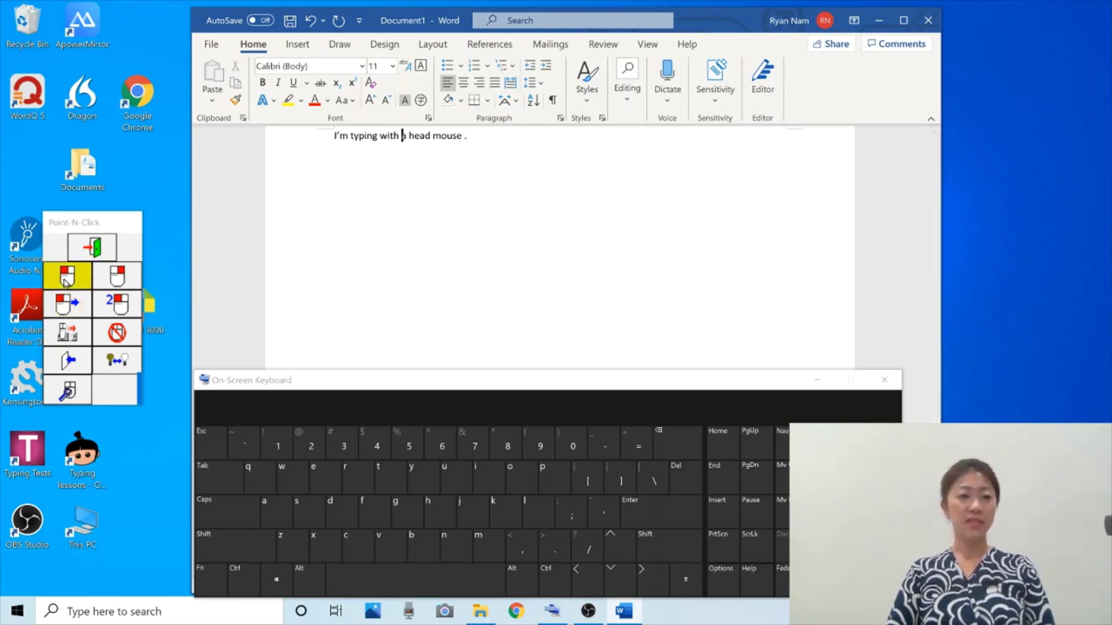
{"action": "mouse_move", "coordinate": [67, 276]}
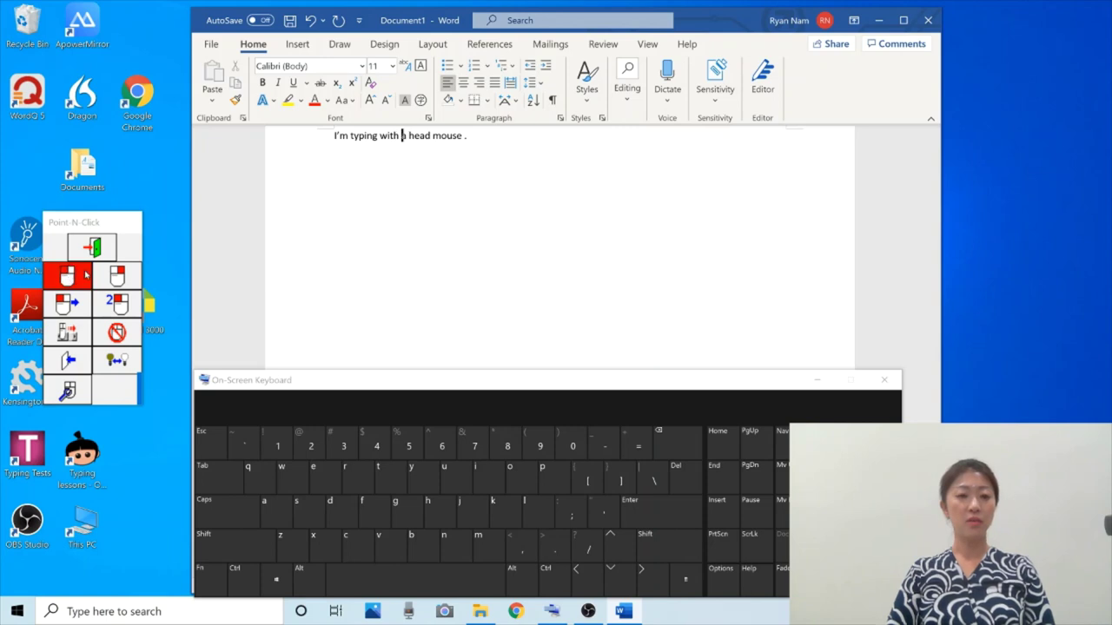
Step: Minimize the Word document with the finished sentence and open Google Chrome from the desktop
{"action": "left_click", "coordinate": [284, 217]}
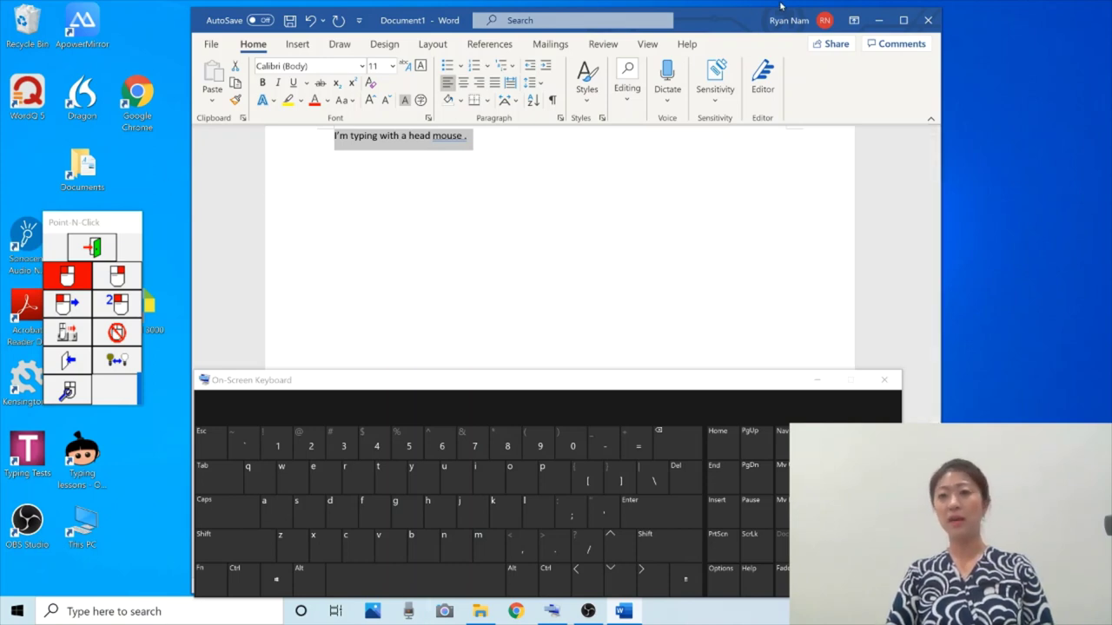
{"action": "left_click", "coordinate": [878, 20]}
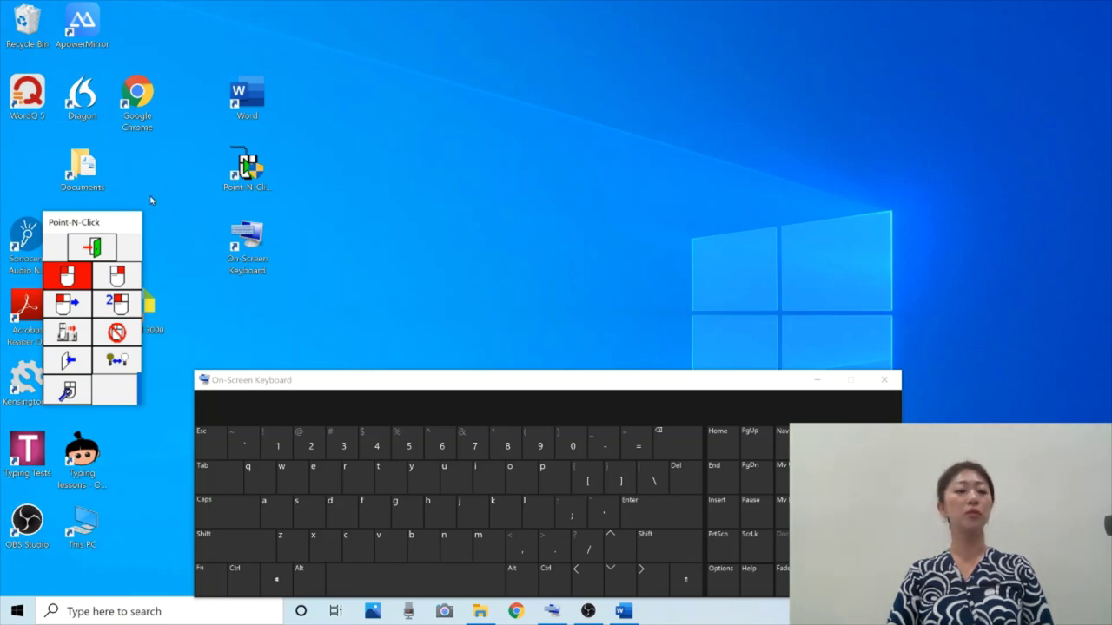
{"action": "left_click", "coordinate": [127, 307]}
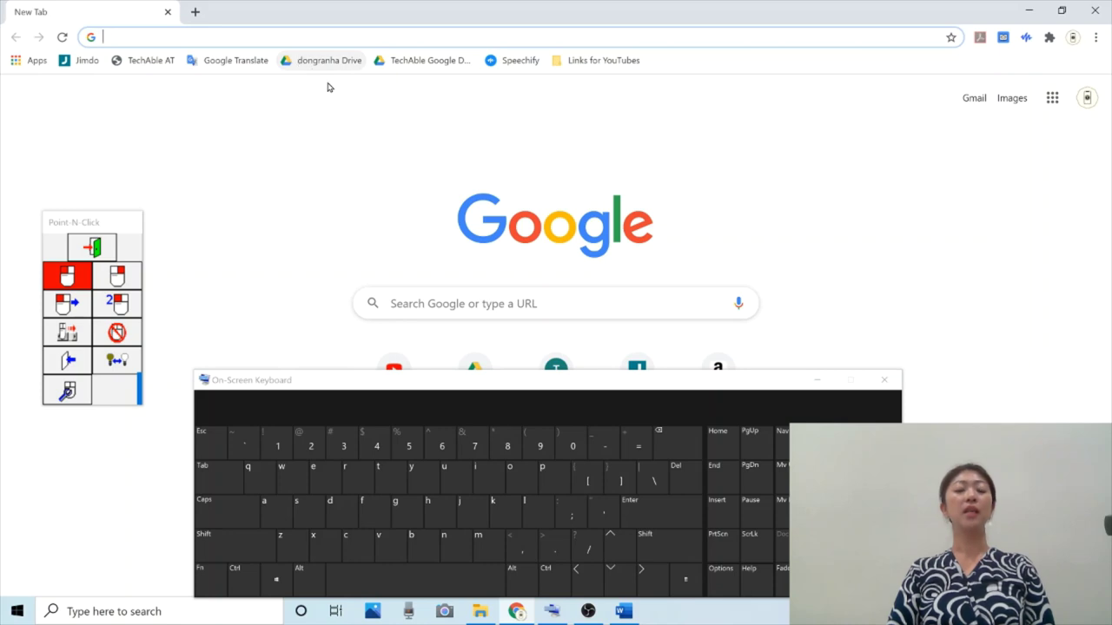
Step: Search Google for "coronavirus" by entering "co" with the On-Screen Keyboard and choosing the matching suggestion
{"action": "left_click", "coordinate": [427, 302]}
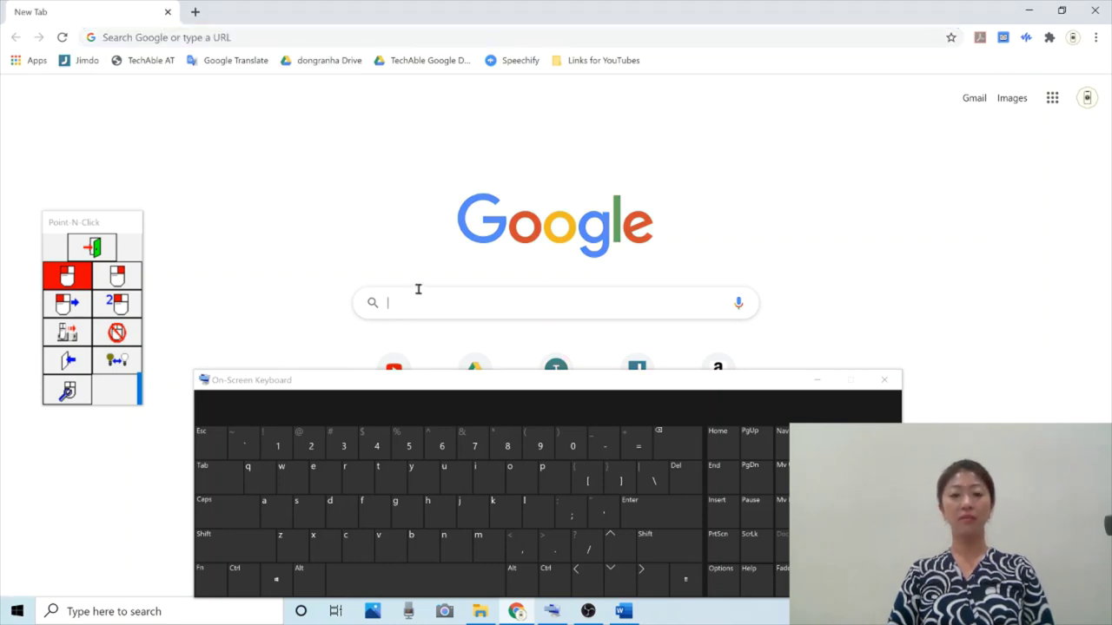
{"action": "left_click", "coordinate": [355, 552]}
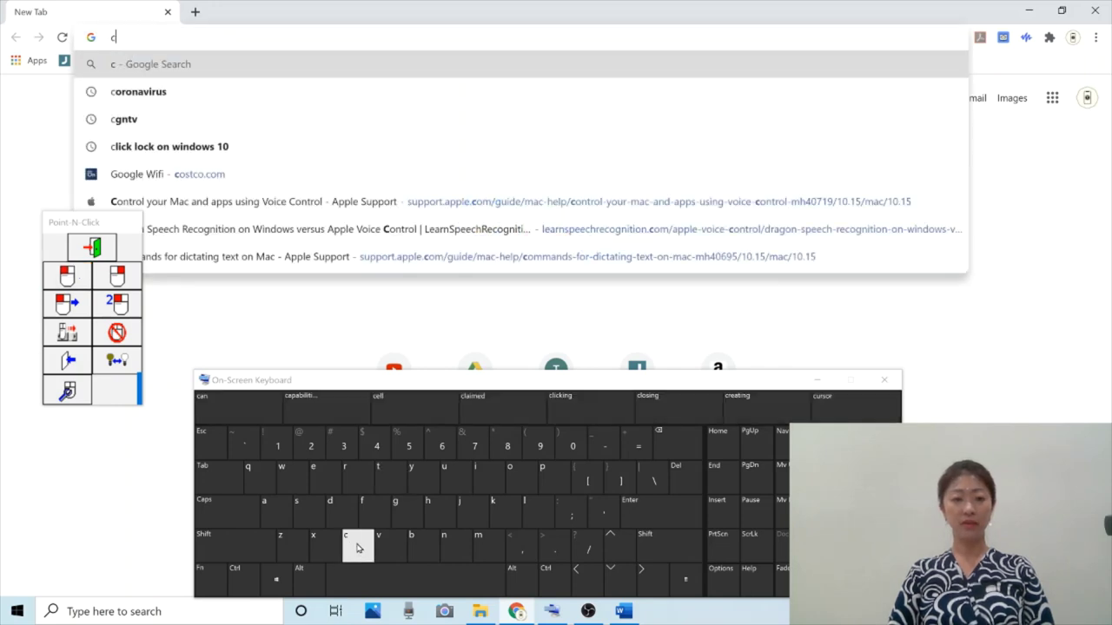
{"action": "left_click", "coordinate": [526, 485]}
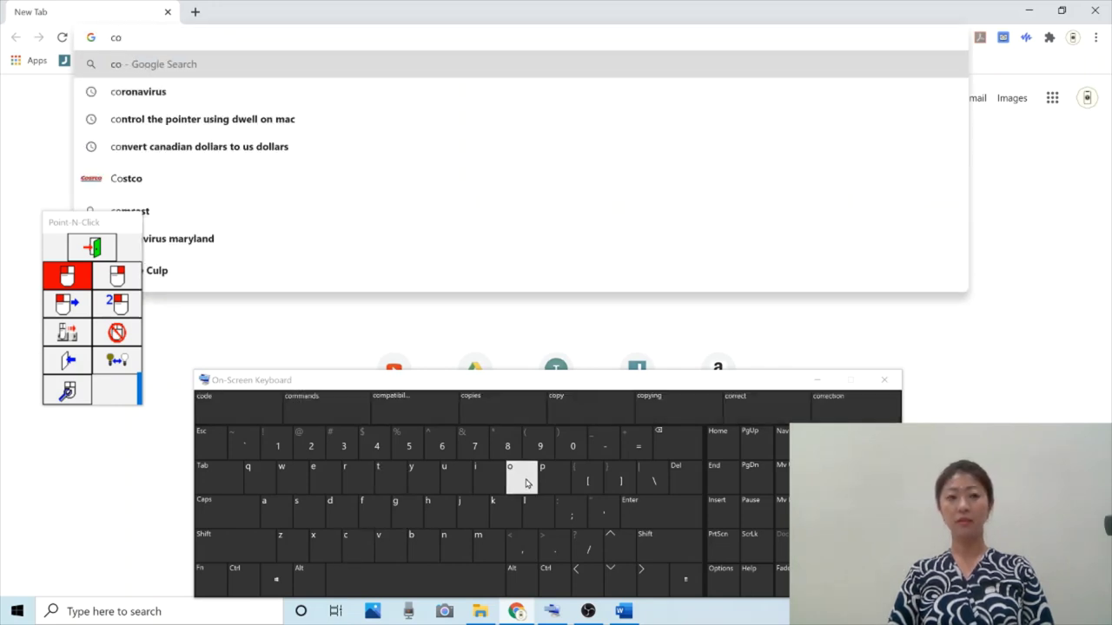
{"action": "left_click", "coordinate": [160, 102]}
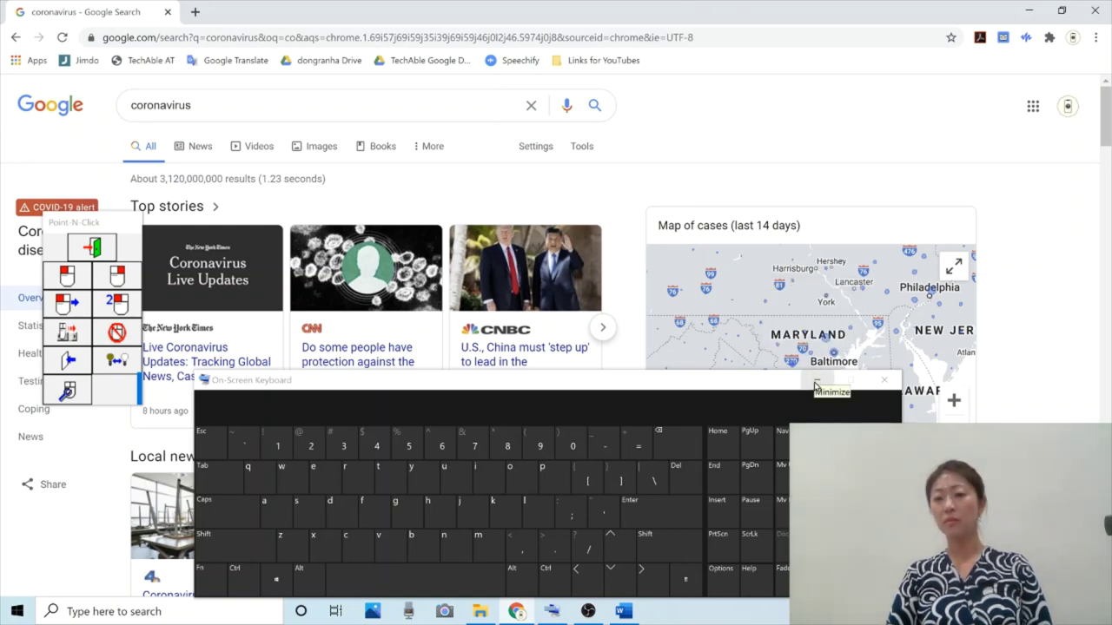
Step: Minimize the On-Screen Keyboard and set Point-N-Click to left-click mode with the option below drag switched on
{"action": "left_click", "coordinate": [69, 264]}
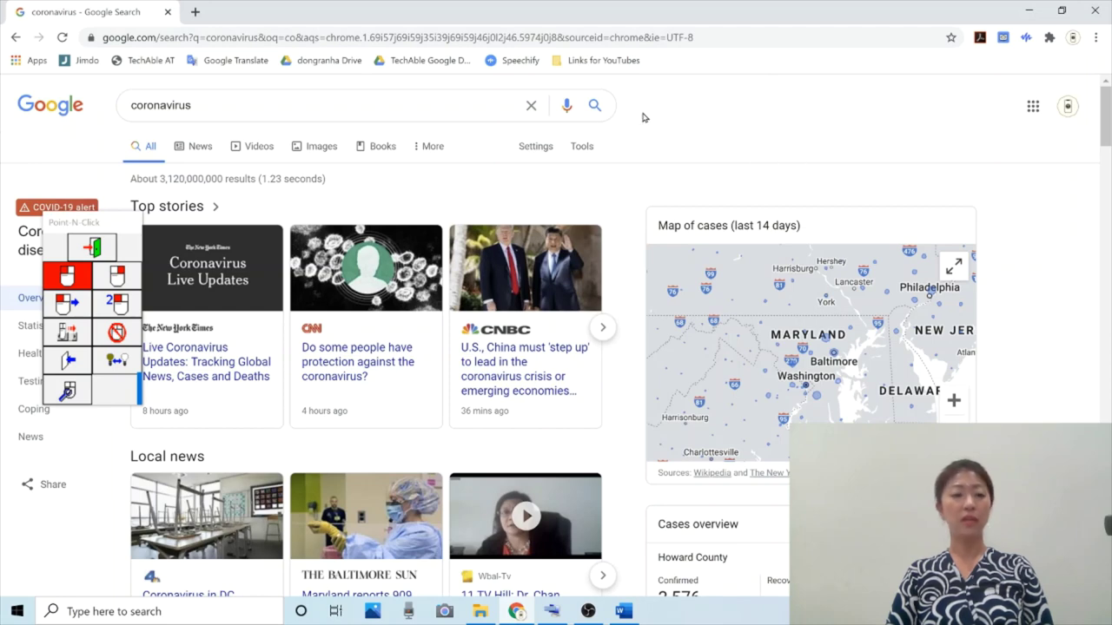
{"action": "left_click", "coordinate": [77, 335]}
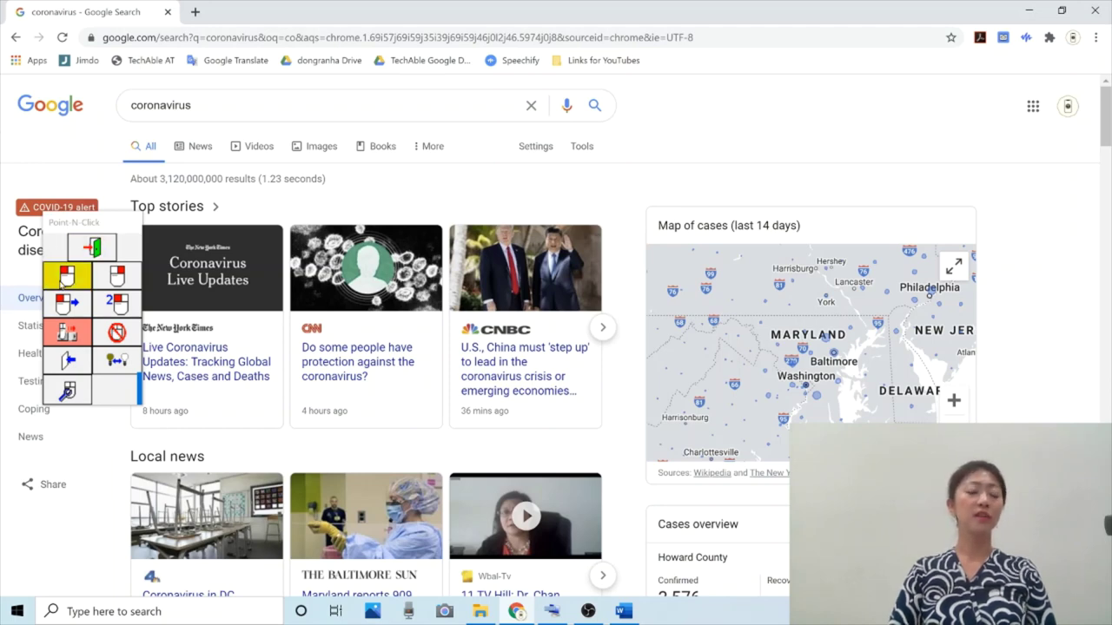
{"action": "mouse_move", "coordinate": [63, 278]}
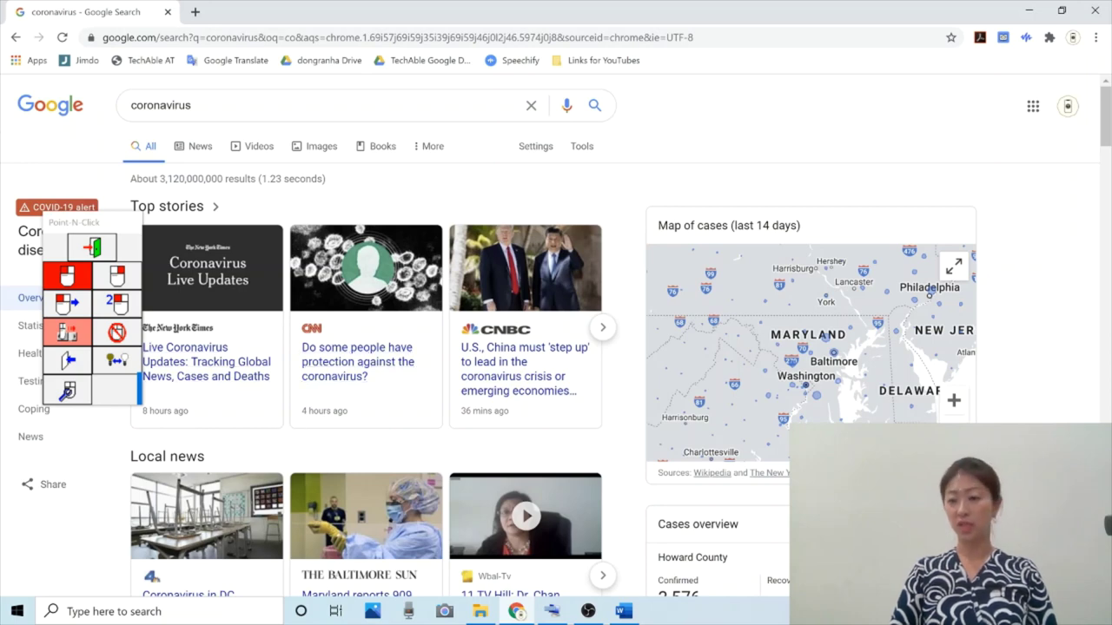
Step: Look through the coronavirus search results down to the Videos and the Local and national resources sections
{"action": "scroll", "coordinate": [556, 347], "scroll_direction": "down", "scroll_amount": 5}
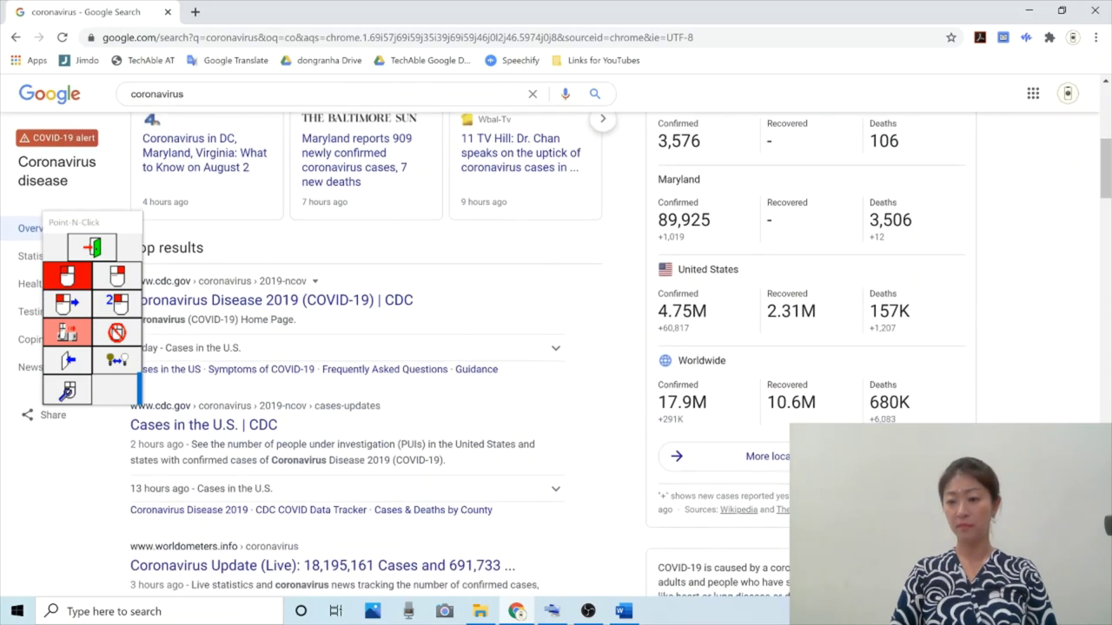
{"action": "scroll", "coordinate": [556, 347], "scroll_direction": "down", "scroll_amount": 2}
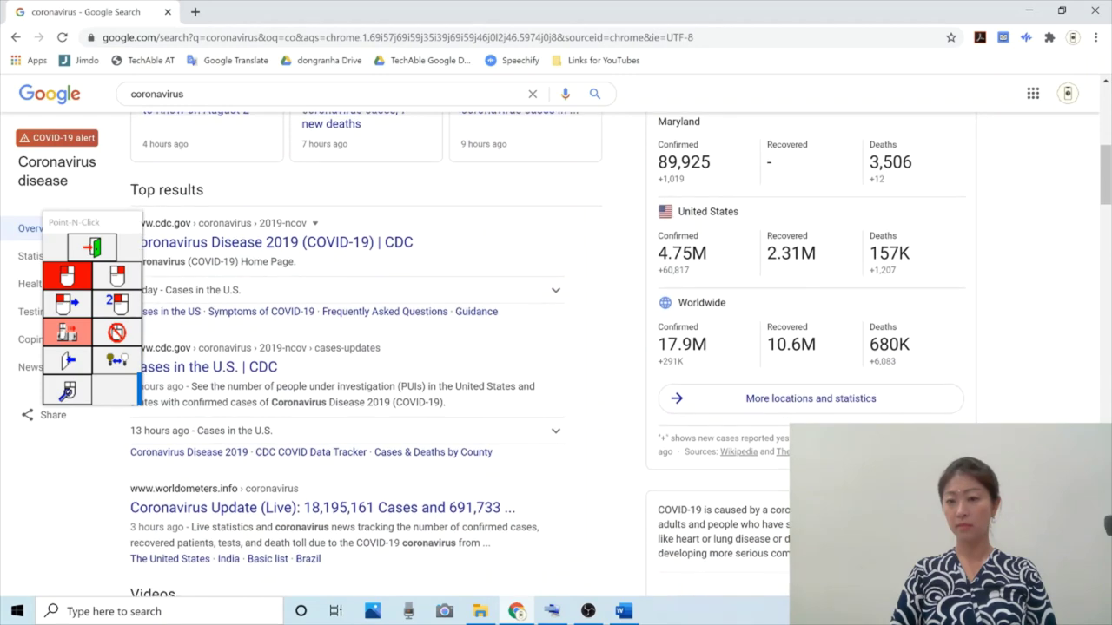
{"action": "scroll", "coordinate": [556, 347], "scroll_direction": "down", "scroll_amount": 1}
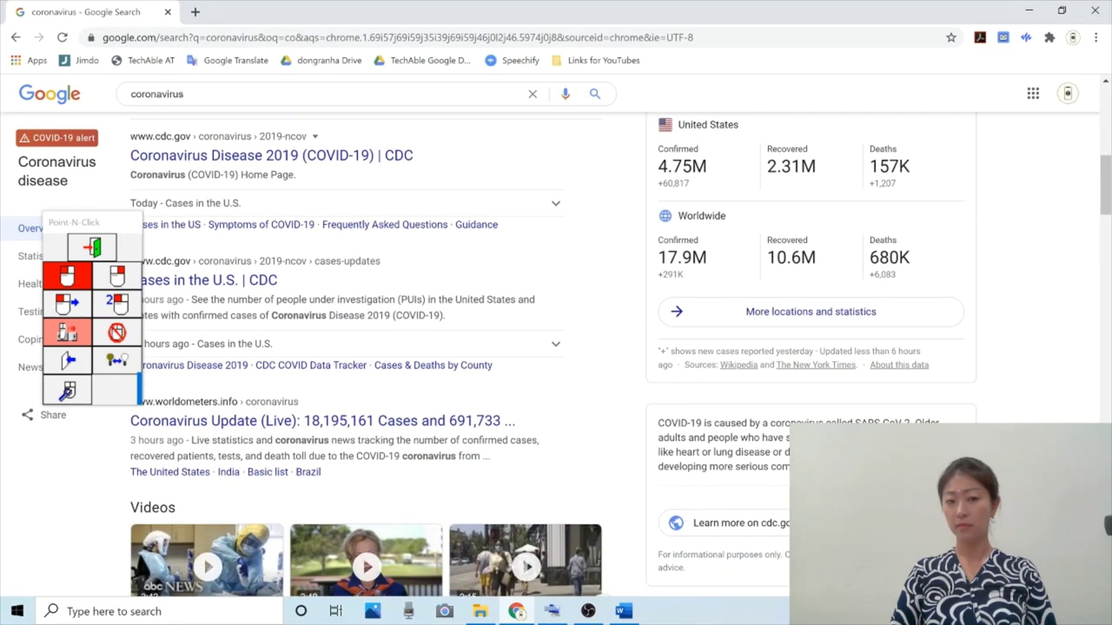
{"action": "scroll", "coordinate": [556, 347], "scroll_direction": "down", "scroll_amount": 1}
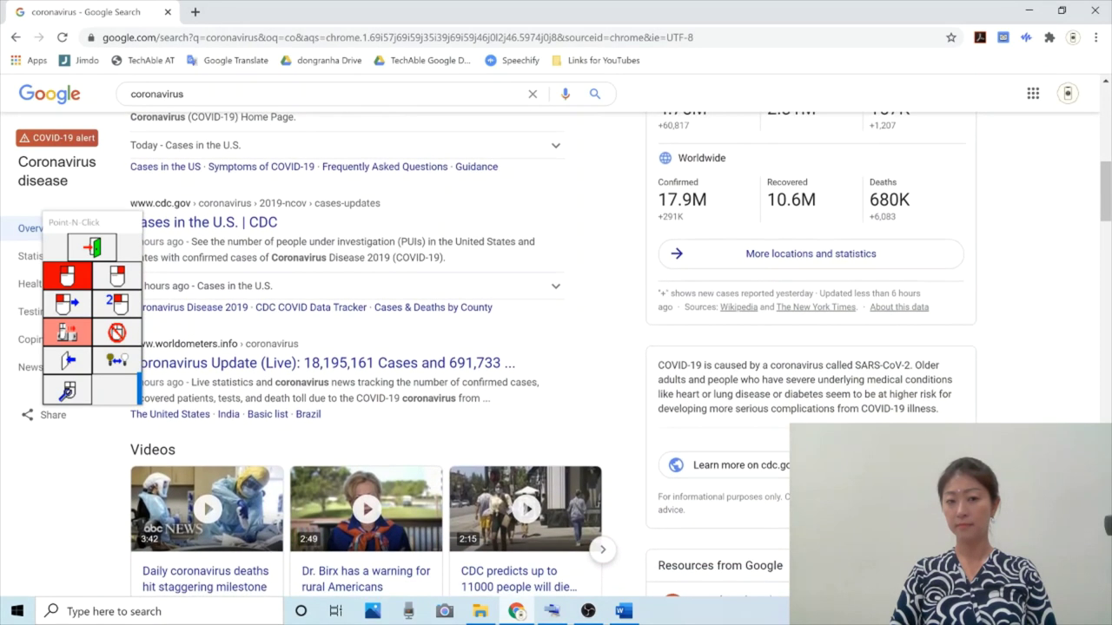
{"action": "scroll", "coordinate": [556, 348], "scroll_direction": "down", "scroll_amount": 1}
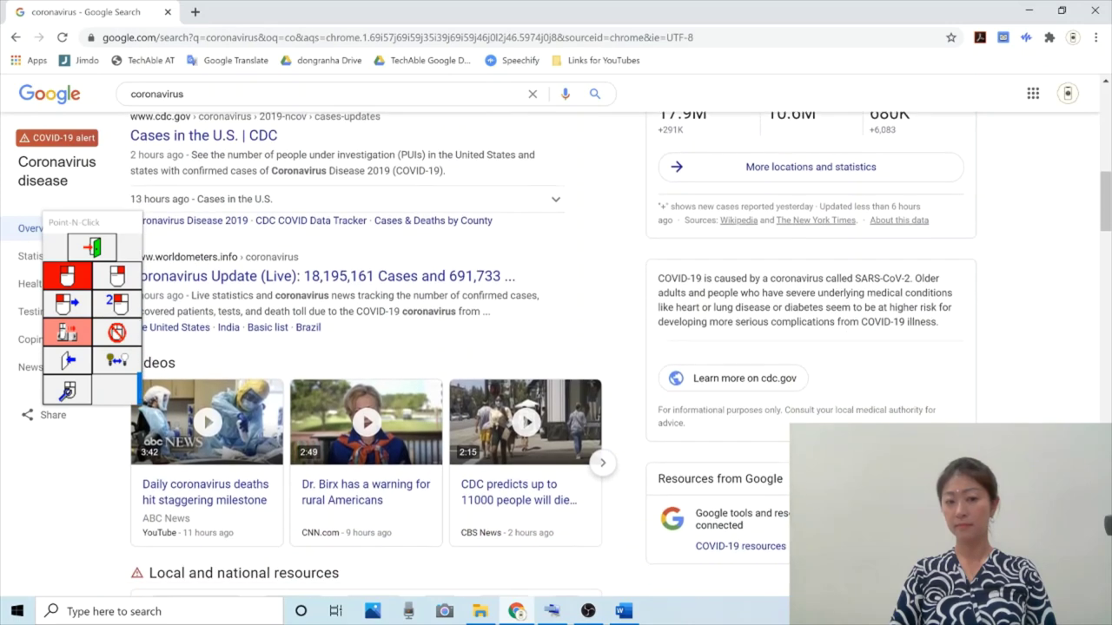
{"action": "scroll", "coordinate": [556, 348], "scroll_direction": "down", "scroll_amount": 1}
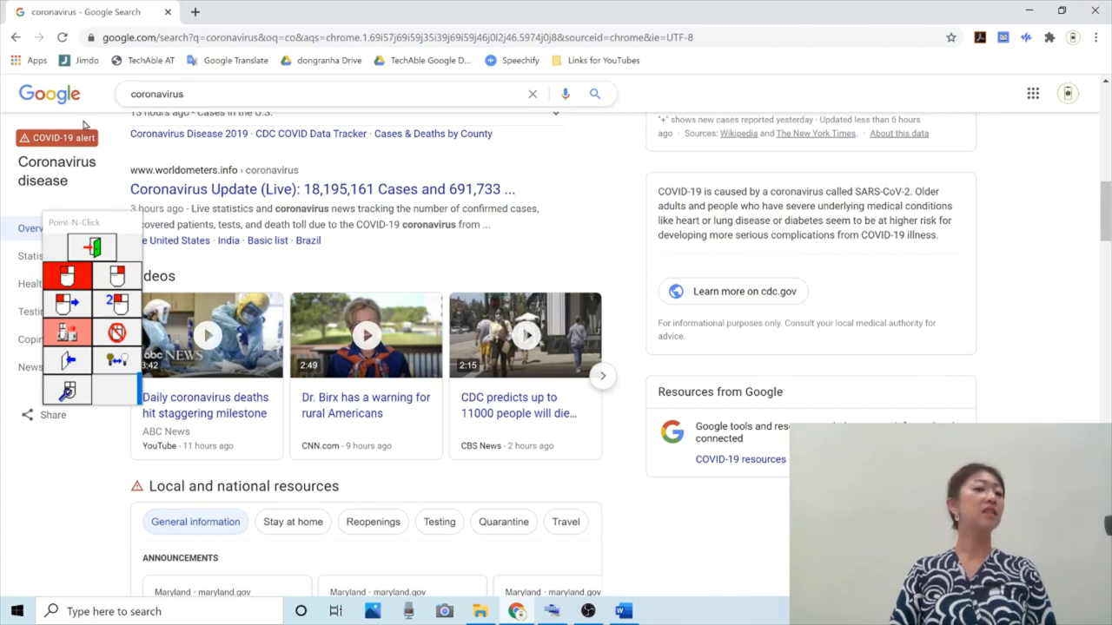
Step: Reactivate Point-N-Click's left-click mode and the option below drag, and dock its window at the edge of the screen
{"action": "left_click", "coordinate": [229, 170]}
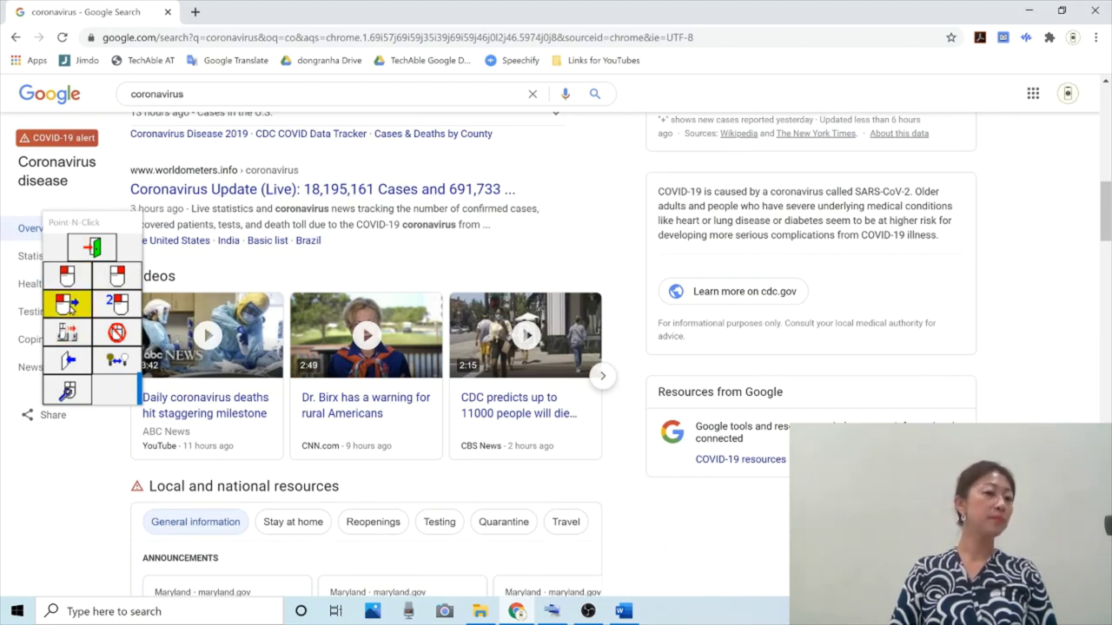
{"action": "left_click", "coordinate": [66, 279]}
{"action": "left_click", "coordinate": [73, 277]}
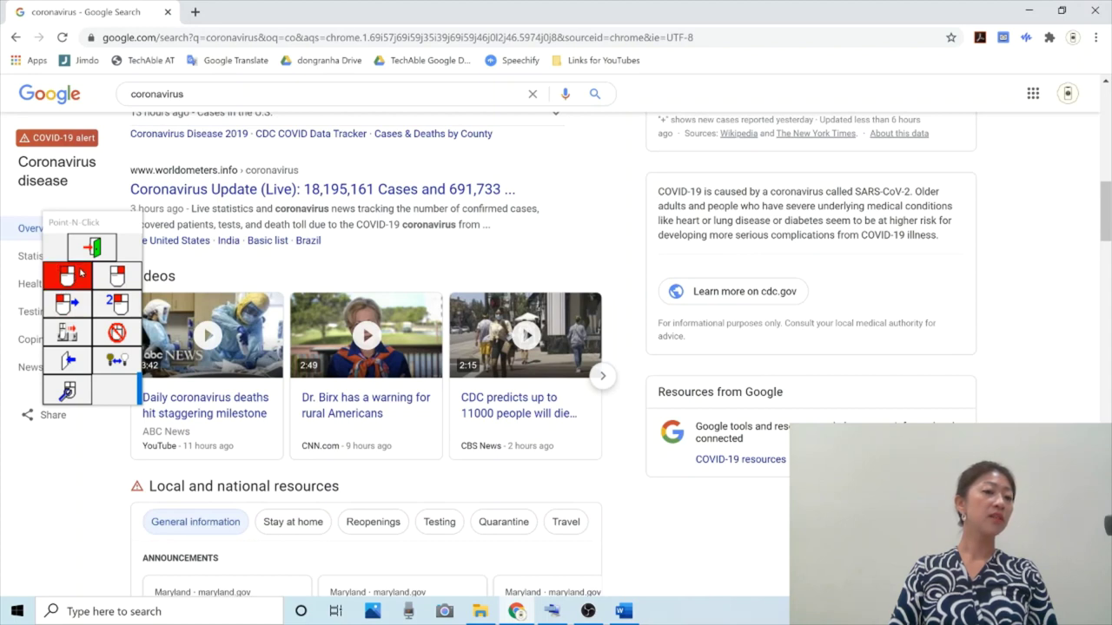
{"action": "left_click", "coordinate": [68, 359]}
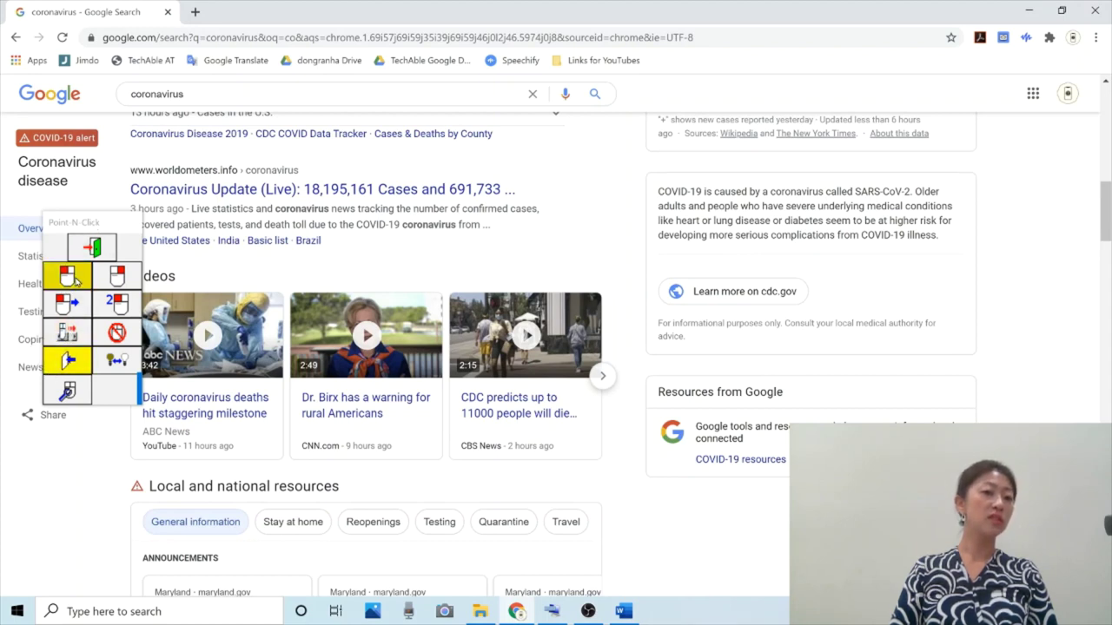
{"action": "left_click", "coordinate": [77, 279]}
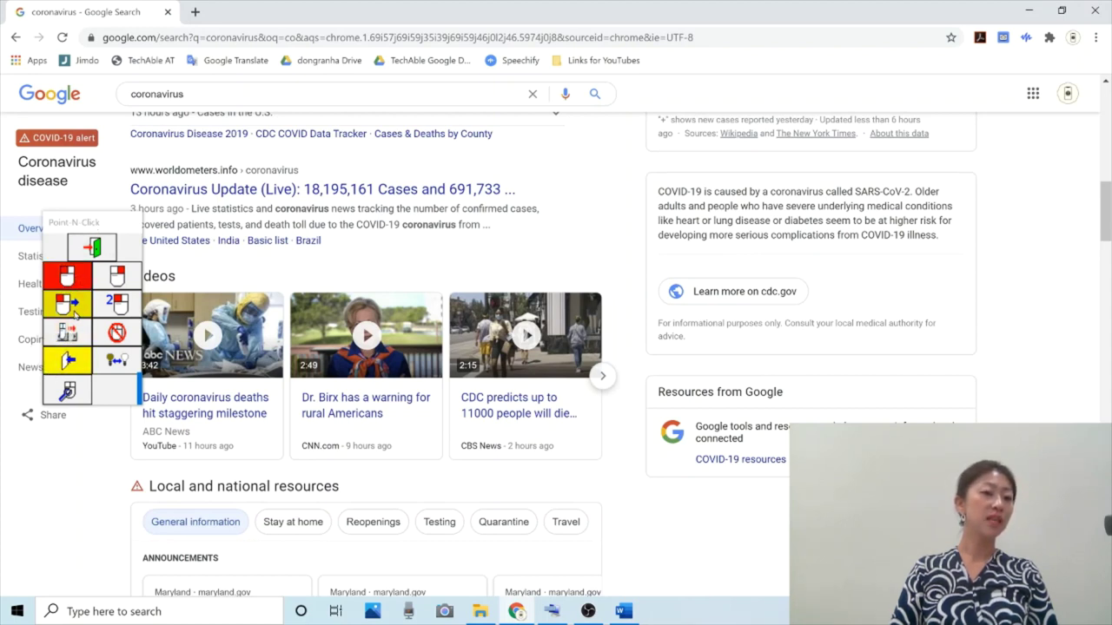
{"action": "left_click", "coordinate": [77, 341]}
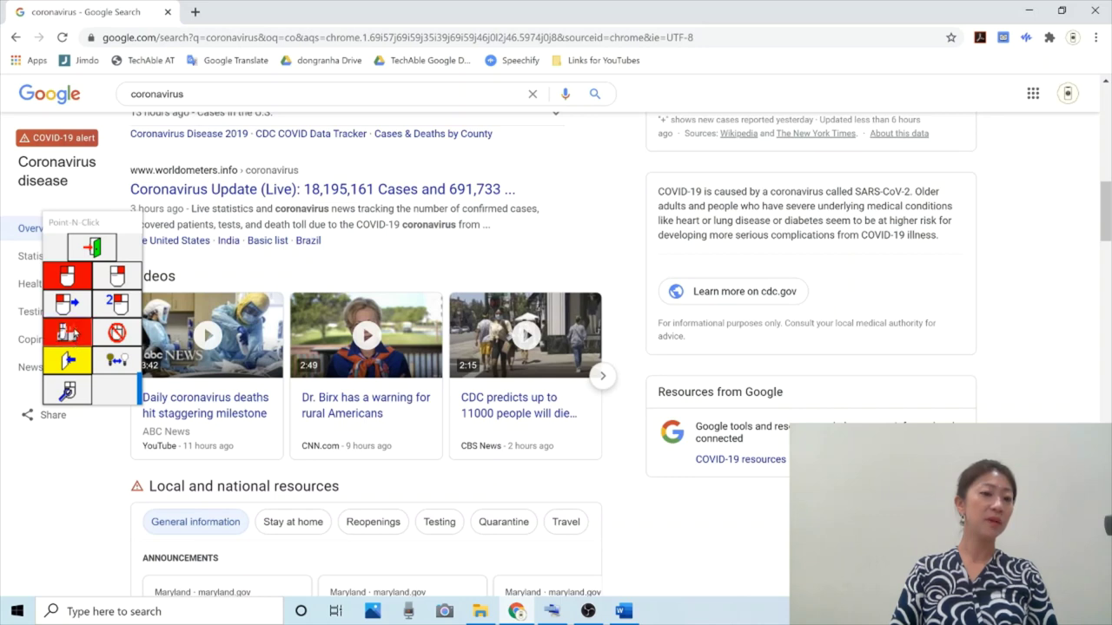
{"action": "left_click", "coordinate": [84, 365]}
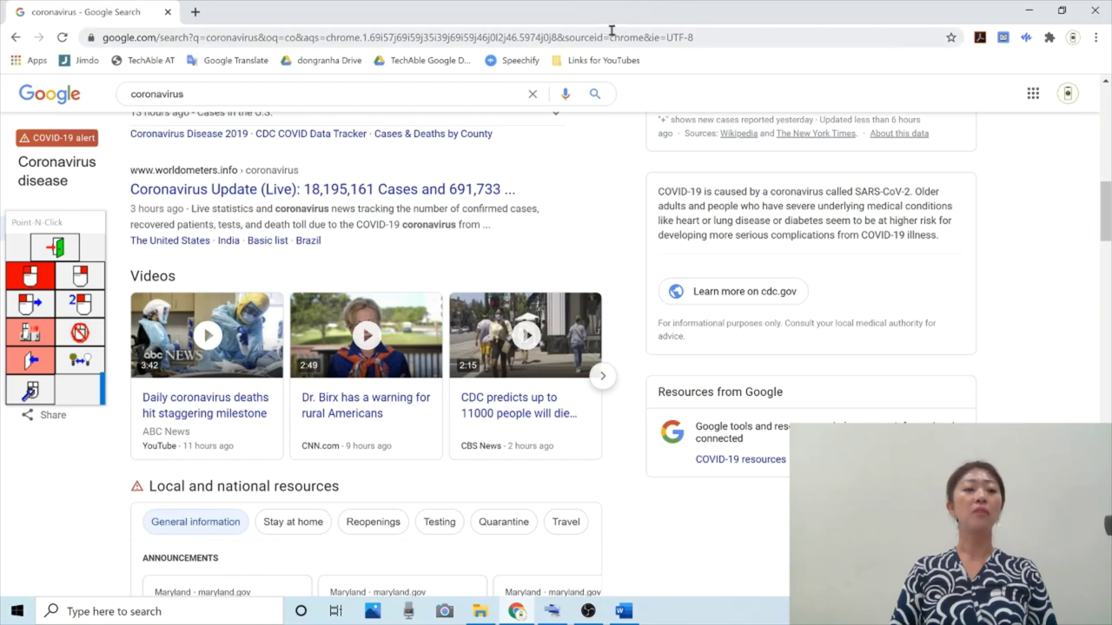
Step: Select the page address and look further down the results to the Local and health authorities on Twitter section
{"action": "left_click", "coordinate": [638, 38]}
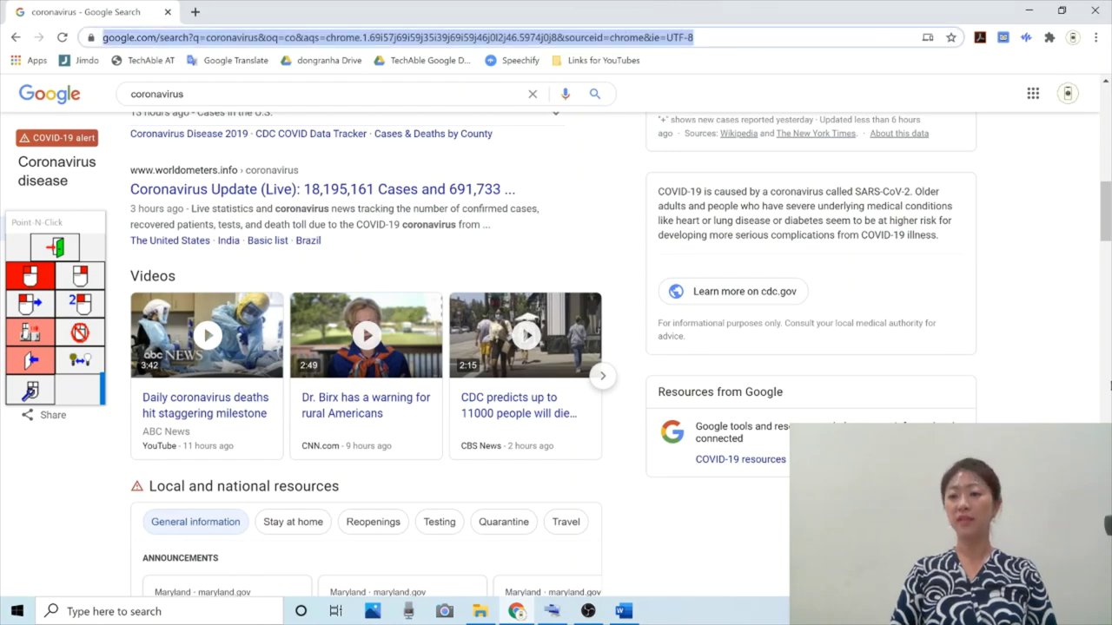
{"action": "scroll", "coordinate": [365, 347], "scroll_direction": "down", "scroll_amount": 6}
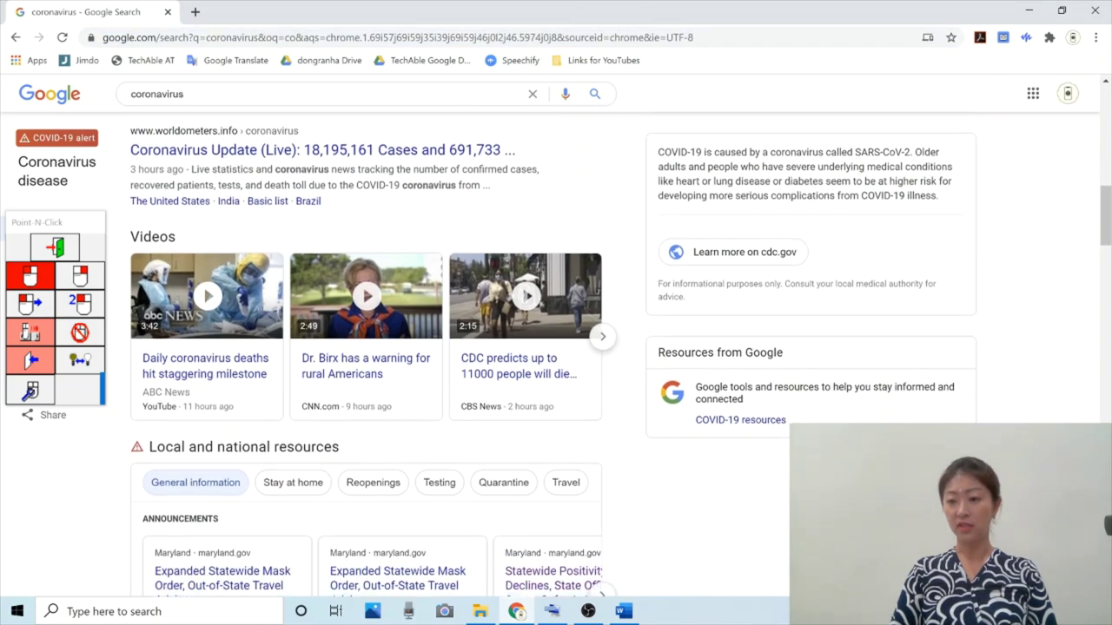
{"action": "scroll", "coordinate": [365, 348], "scroll_direction": "down", "scroll_amount": 6}
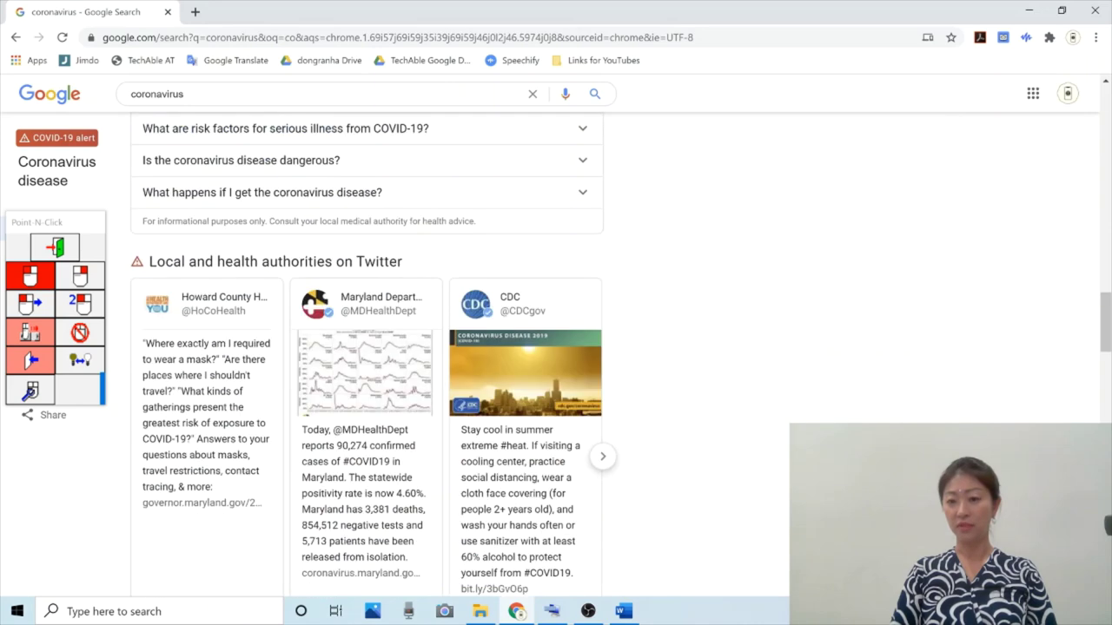
Step: Show the desktop and bring the Chrome window with the search results back
{"action": "key", "text": "super+d"}
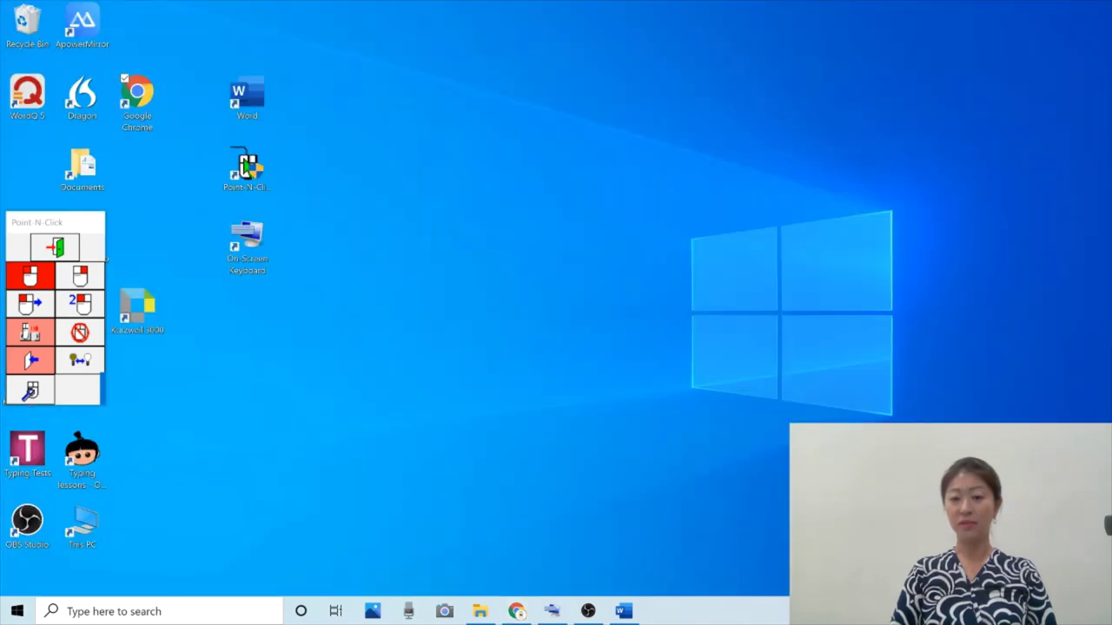
{"action": "key", "text": "super+a"}
{"action": "left_click", "coordinate": [547, 574]}
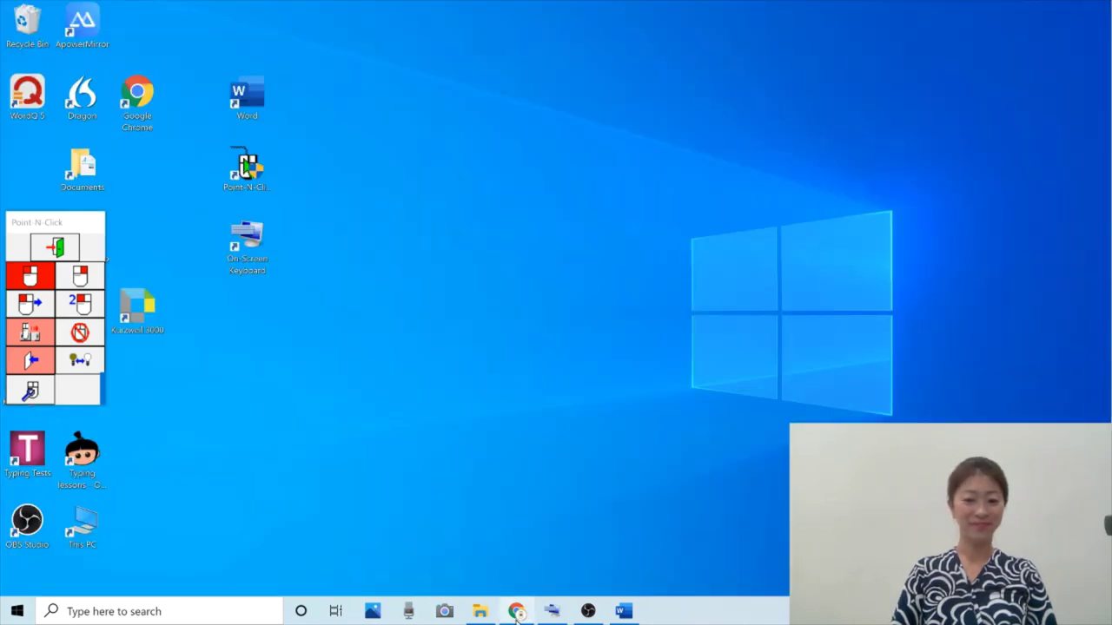
{"action": "left_click", "coordinate": [516, 611]}
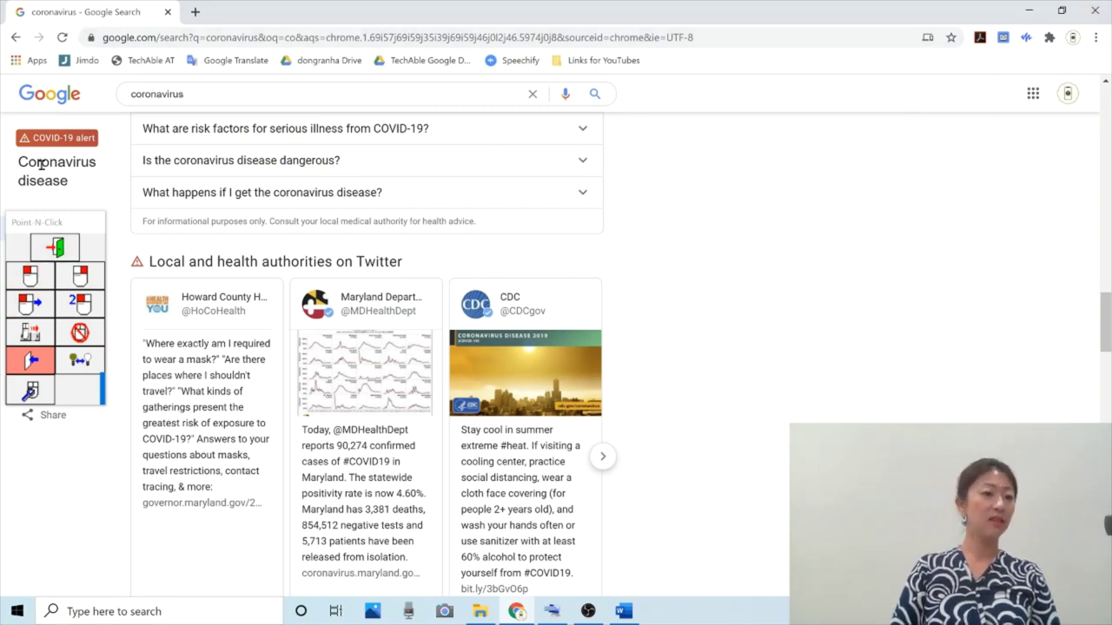
Step: Set Point-N-Click back to left-click mode and close the Chrome window
{"action": "left_click", "coordinate": [30, 276]}
{"action": "left_click", "coordinate": [32, 278]}
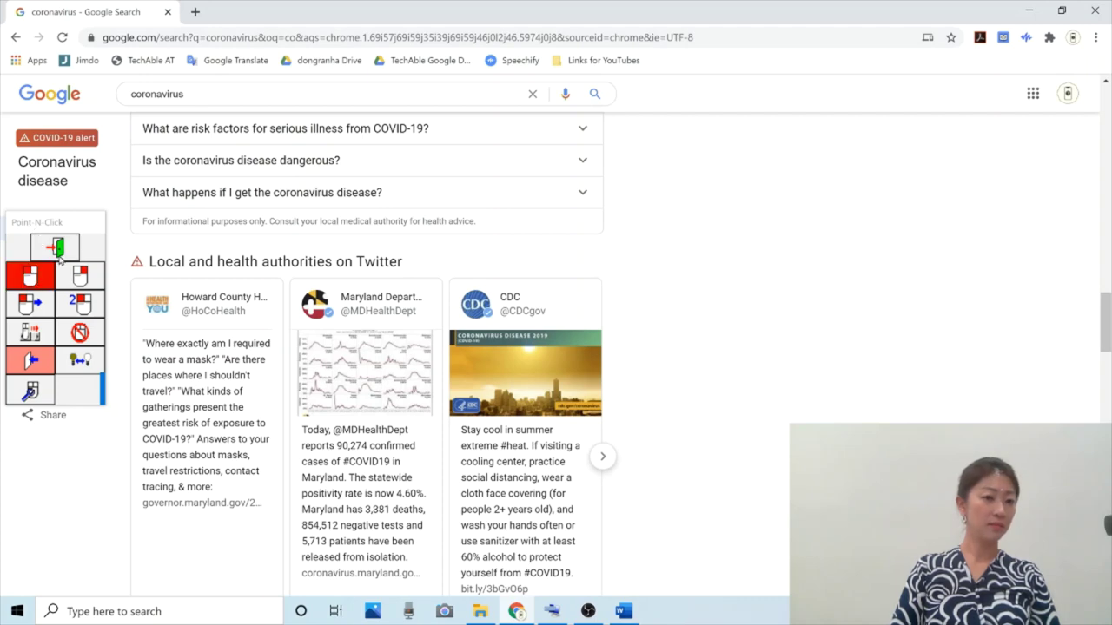
{"action": "left_click", "coordinate": [1098, 9]}
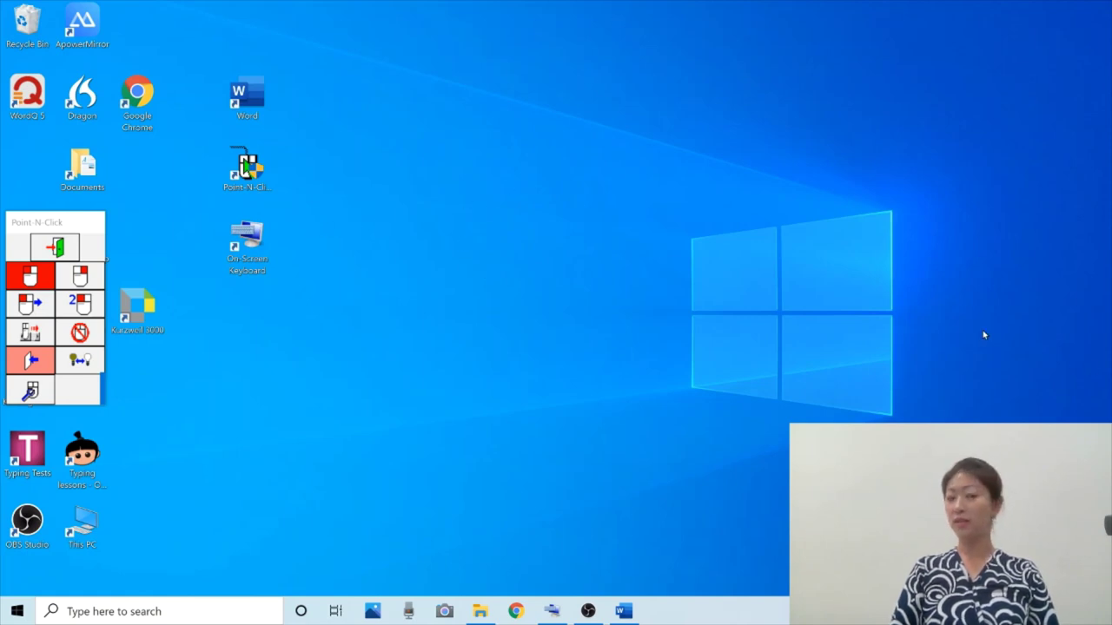
Step: Move the Recycle Bin to the lower middle of the desktop and back using Point-N-Click's drag mode, and restore left-click mode
{"action": "left_click", "coordinate": [24, 304]}
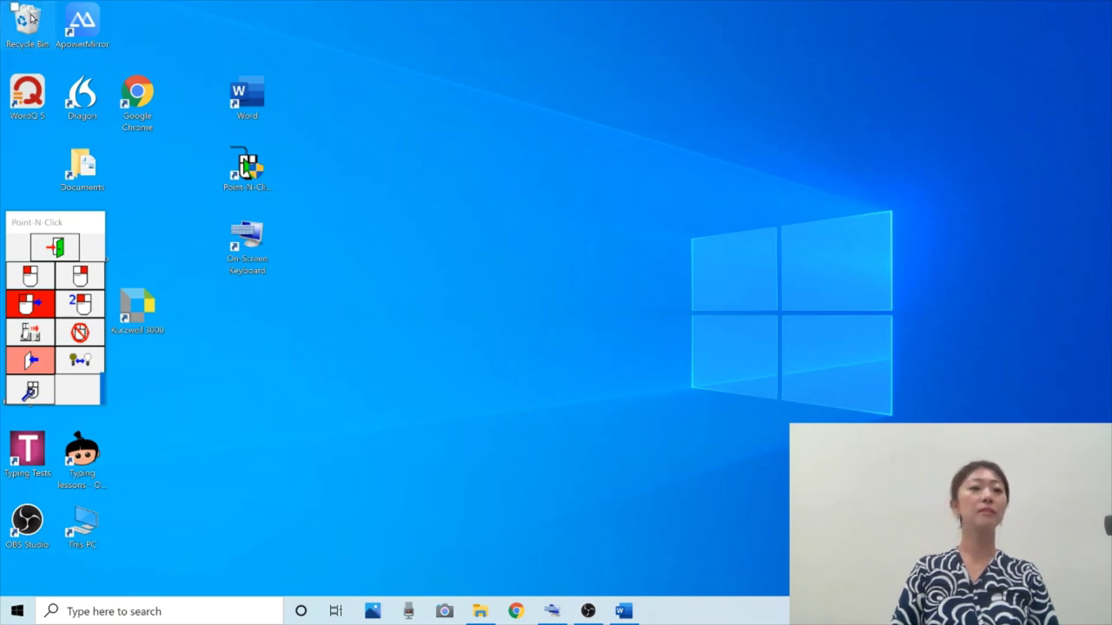
{"action": "left_click_drag", "start_coordinate": [31, 19], "coordinate": [592, 420]}
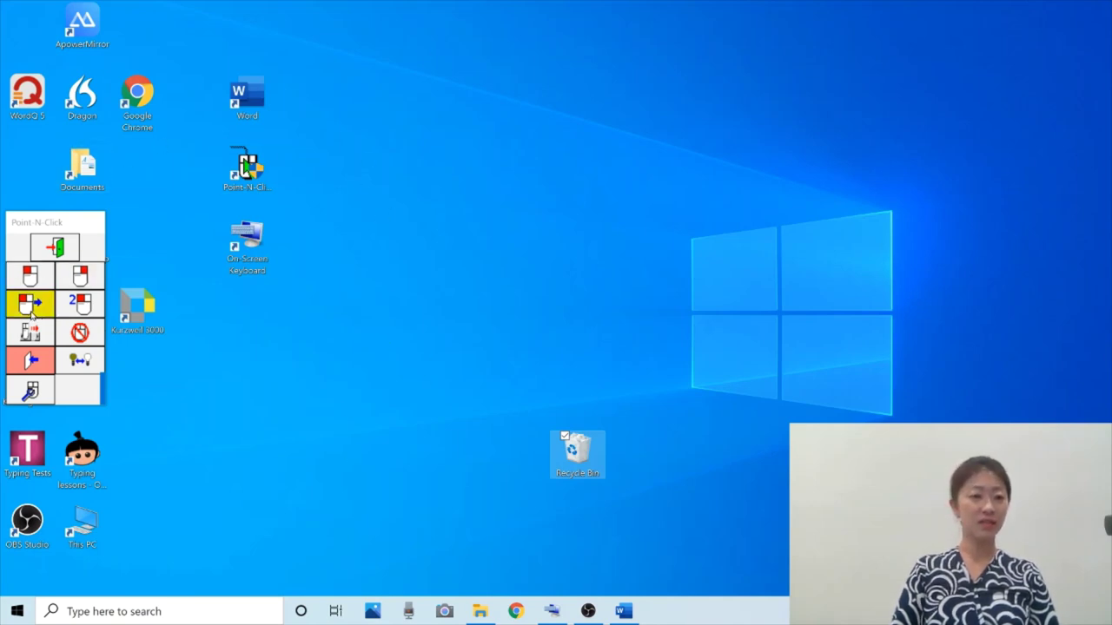
{"action": "mouse_move", "coordinate": [23, 314]}
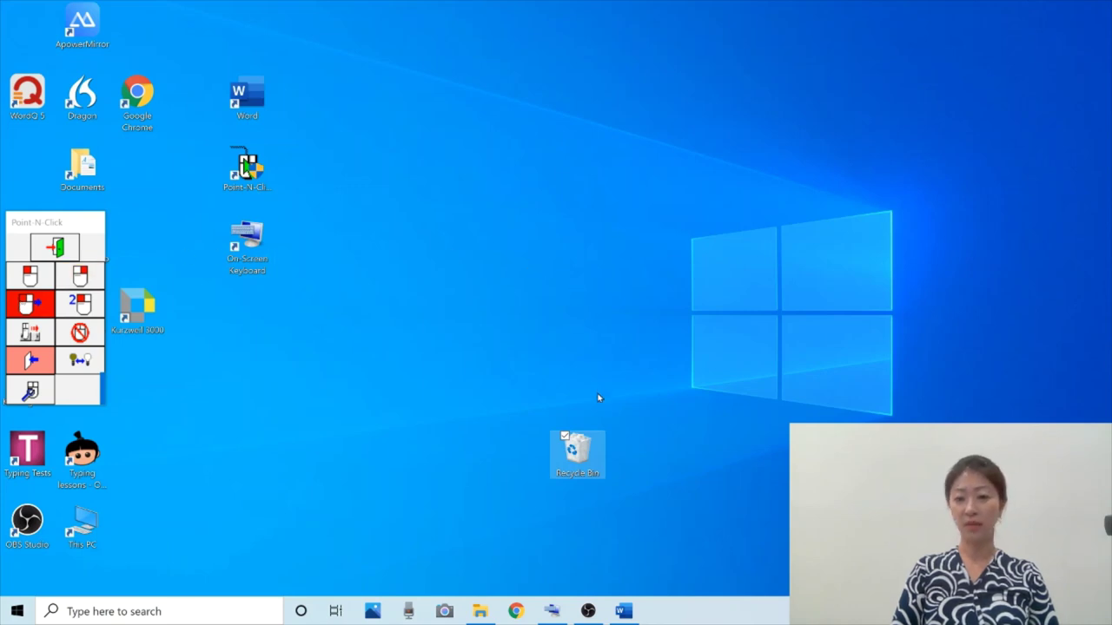
{"action": "left_click_drag", "start_coordinate": [568, 449], "coordinate": [25, 21]}
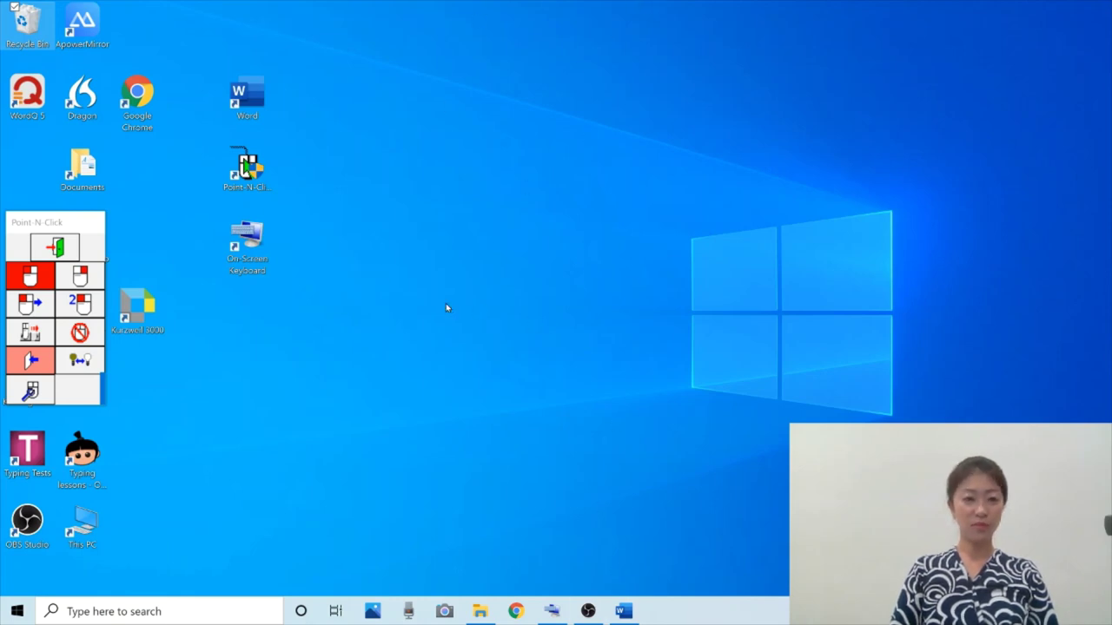
{"action": "left_click", "coordinate": [30, 276]}
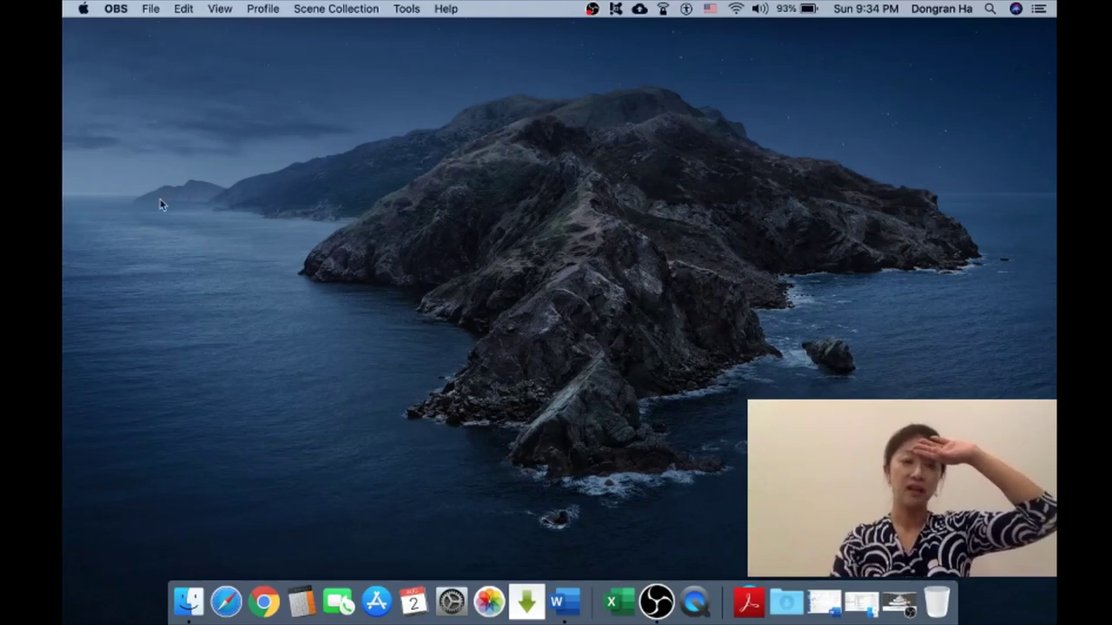
Step: Open the Accessibility Keyboard settings in System Preferences, under the Keyboard section of Accessibility
{"action": "left_click", "coordinate": [84, 8]}
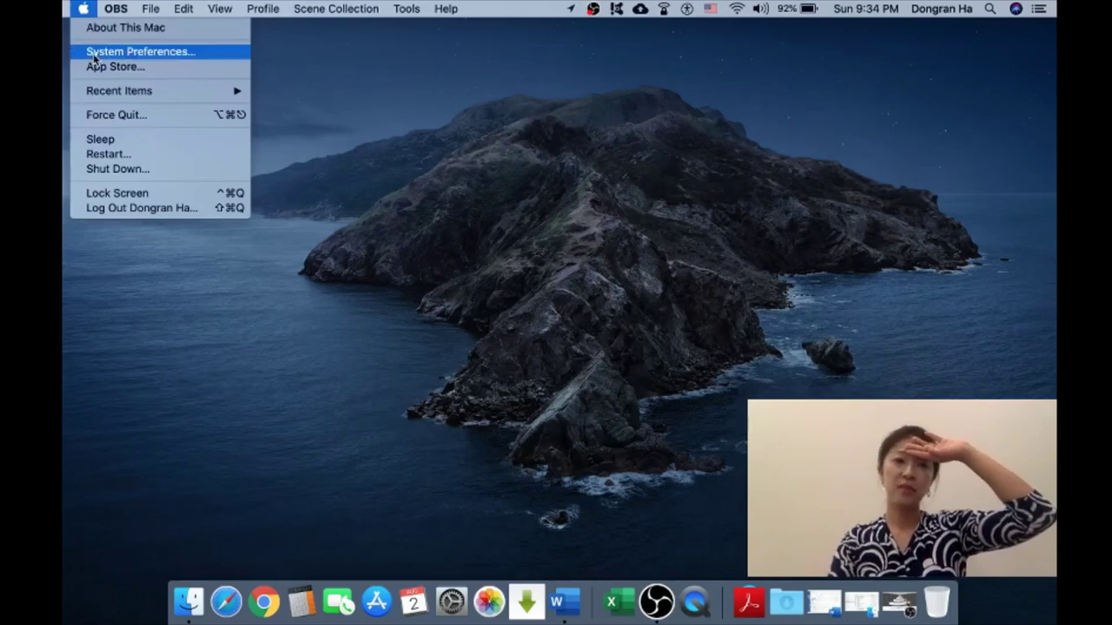
{"action": "left_click", "coordinate": [93, 53]}
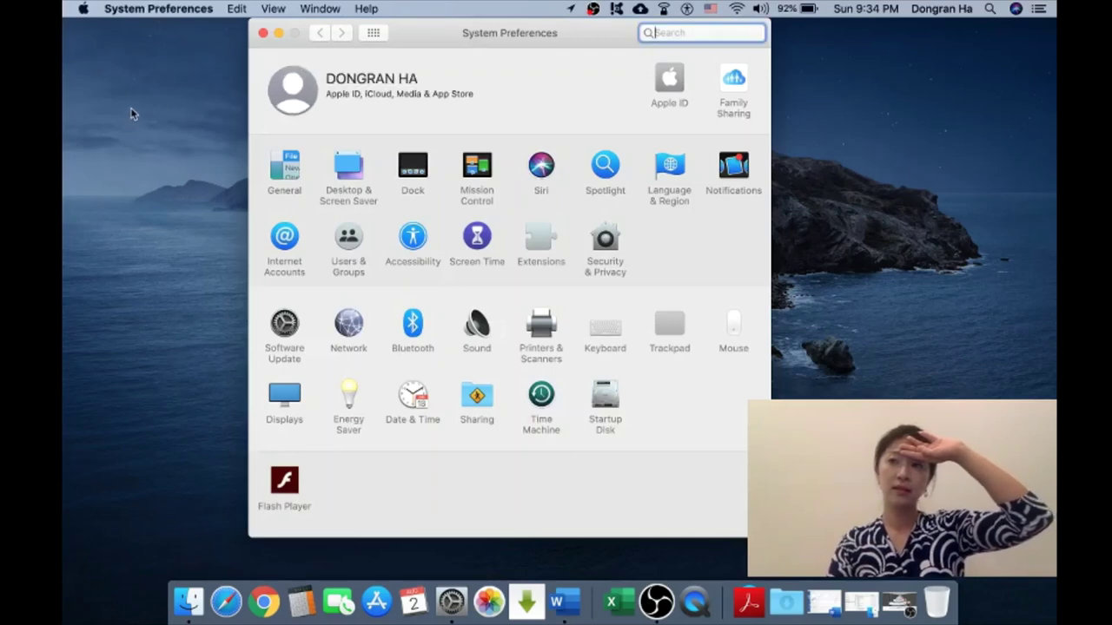
{"action": "left_click", "coordinate": [411, 241]}
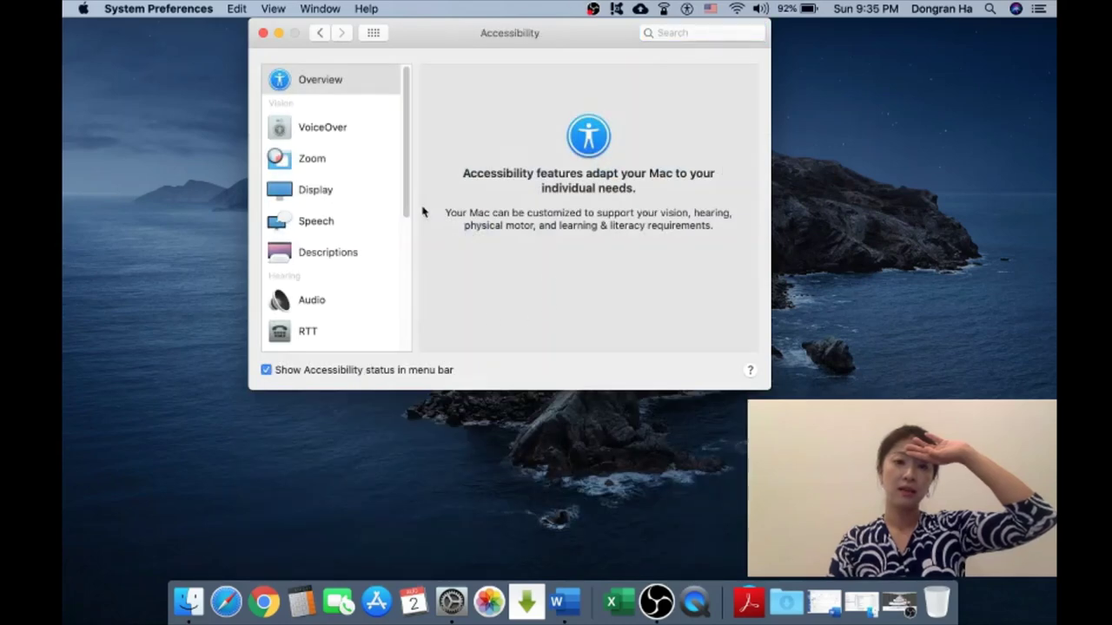
{"action": "left_click_drag", "start_coordinate": [415, 209], "coordinate": [416, 319]}
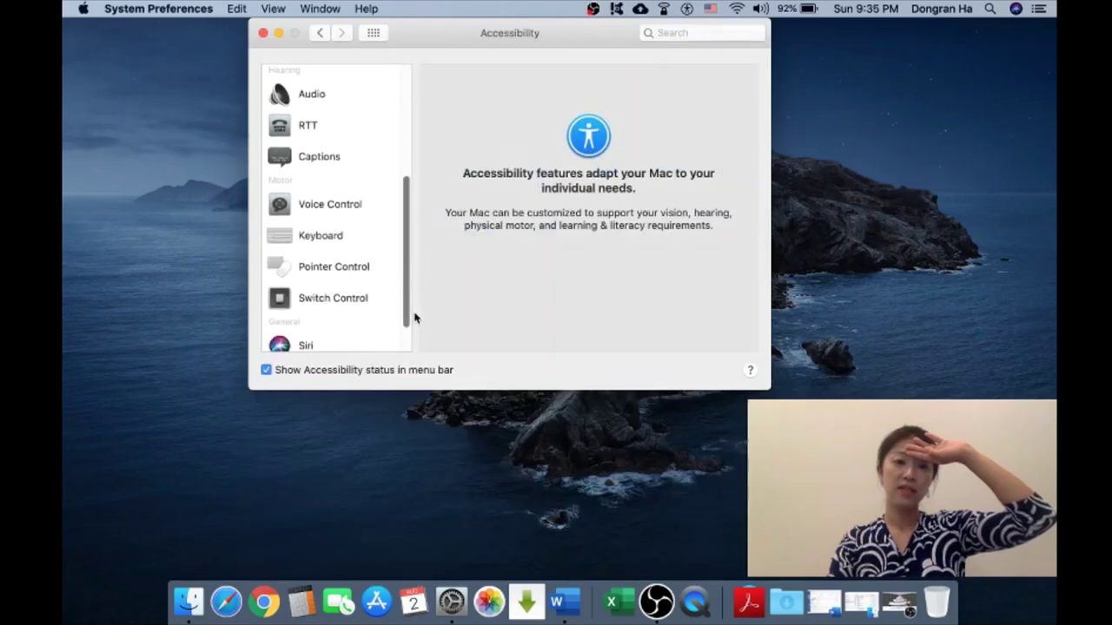
{"action": "left_click", "coordinate": [293, 239]}
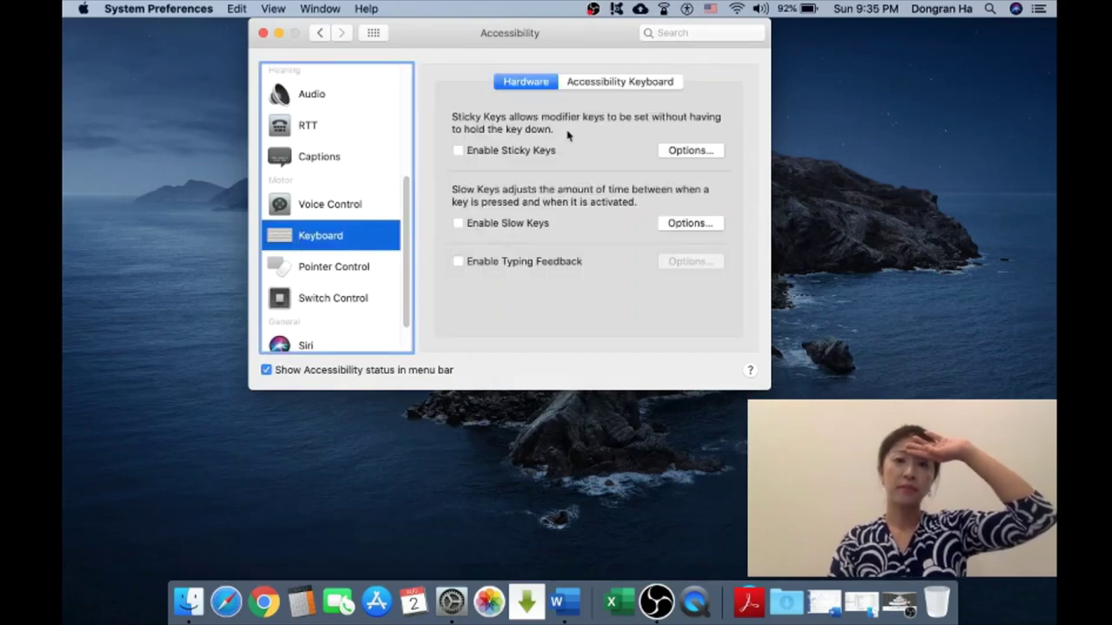
{"action": "left_click", "coordinate": [603, 82]}
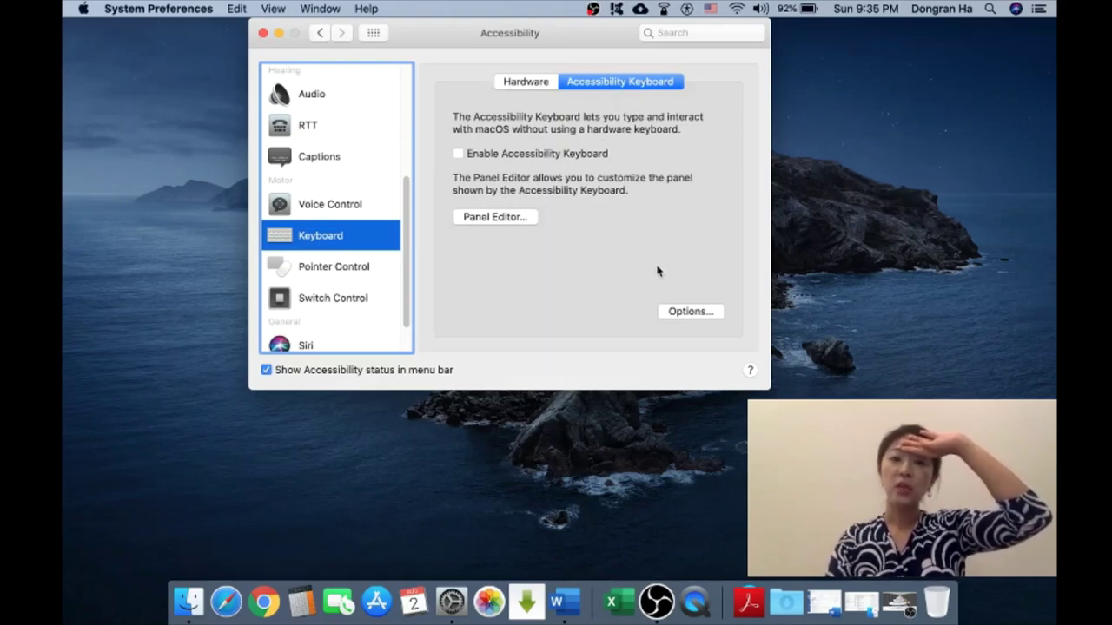
Step: Open the Accessibility Keyboard options and examine the Dwell settings for actions, timing and movement tolerance
{"action": "left_click", "coordinate": [701, 318]}
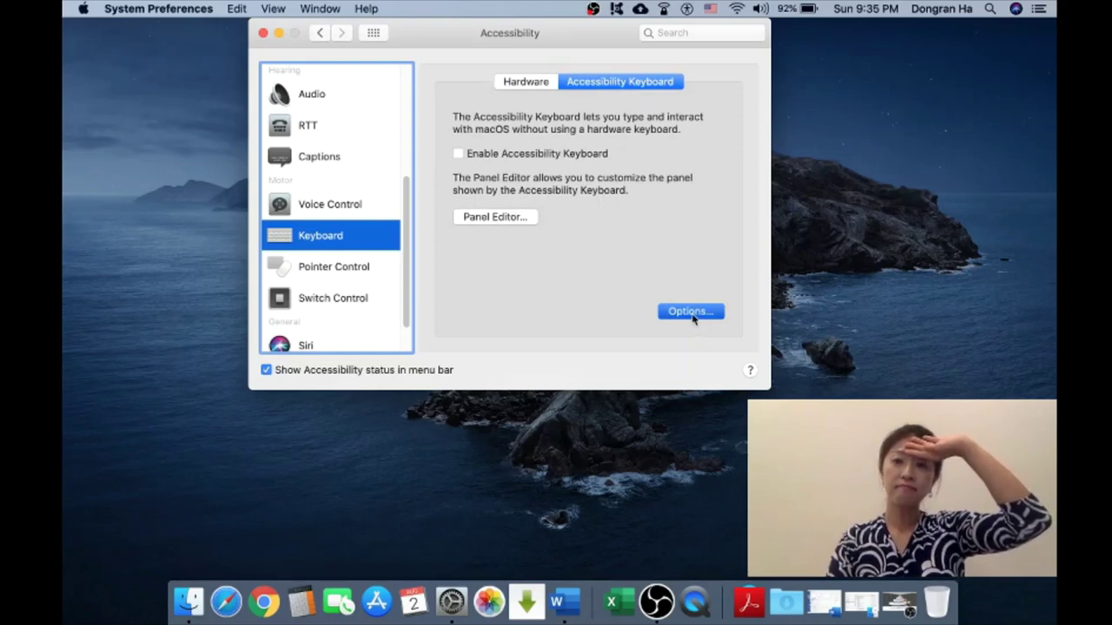
{"action": "left_click", "coordinate": [682, 314]}
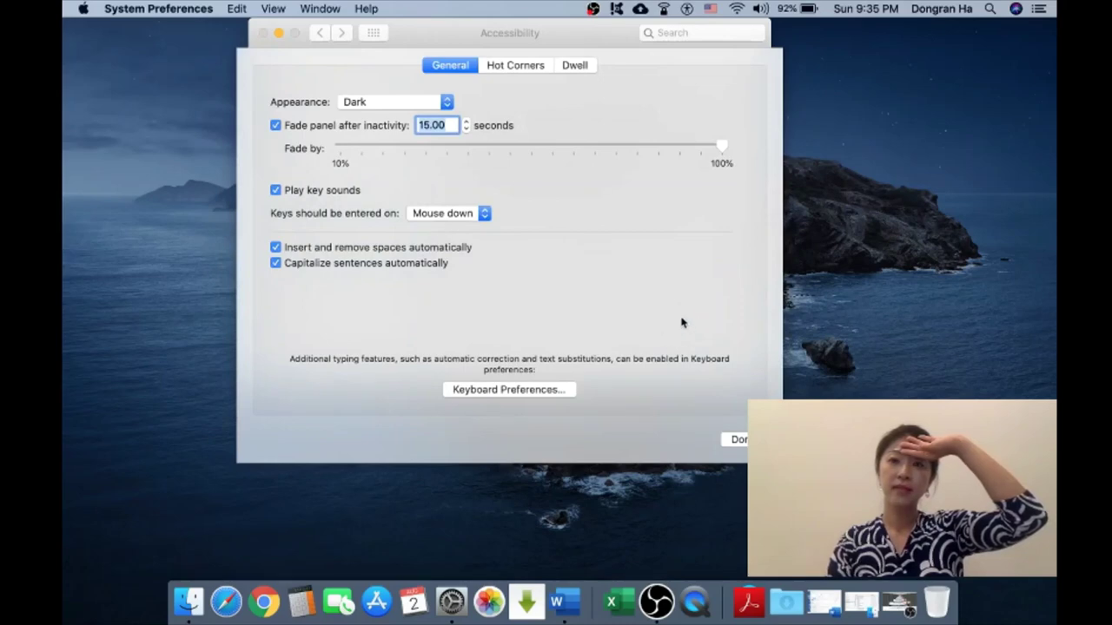
{"action": "left_click", "coordinate": [575, 69]}
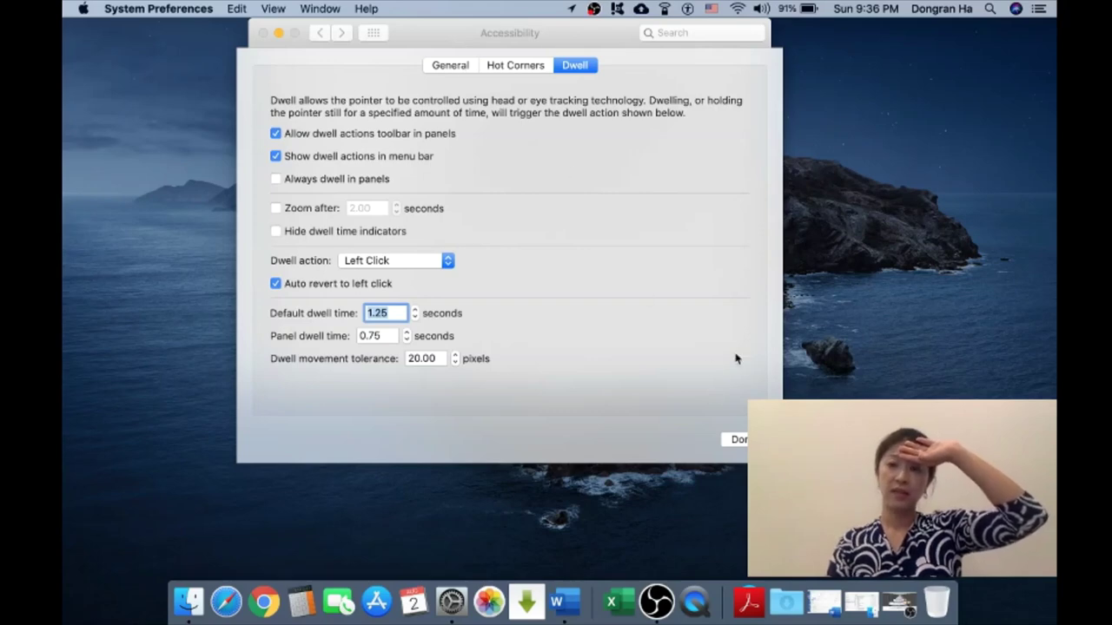
Step: Close the options, enable the Accessibility Keyboard and minimize the System Preferences window
{"action": "left_click", "coordinate": [738, 439]}
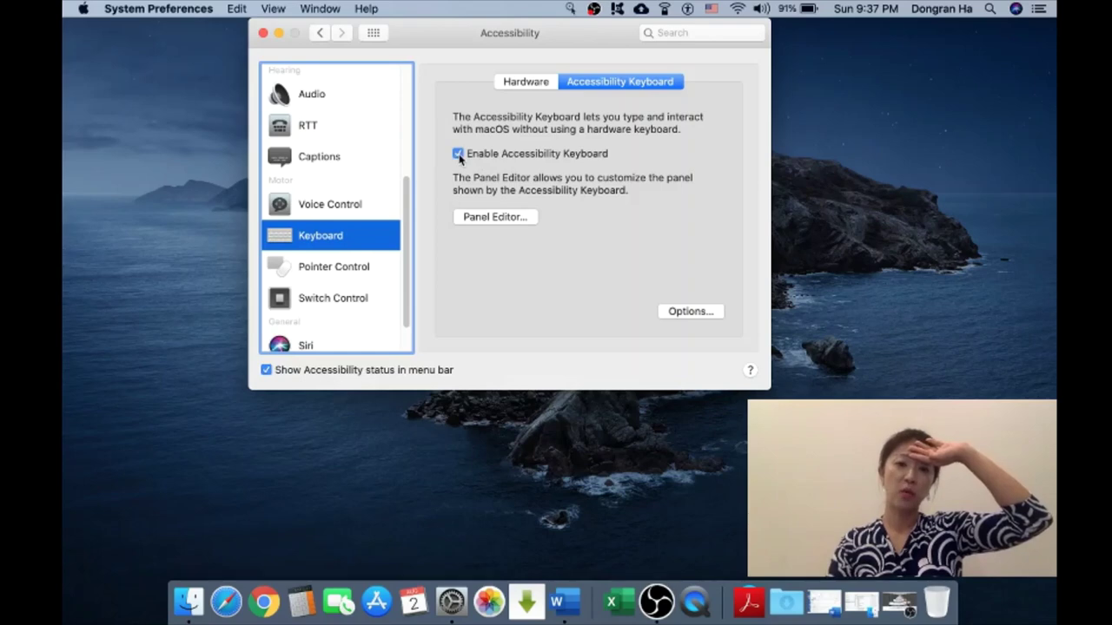
{"action": "left_click", "coordinate": [279, 33]}
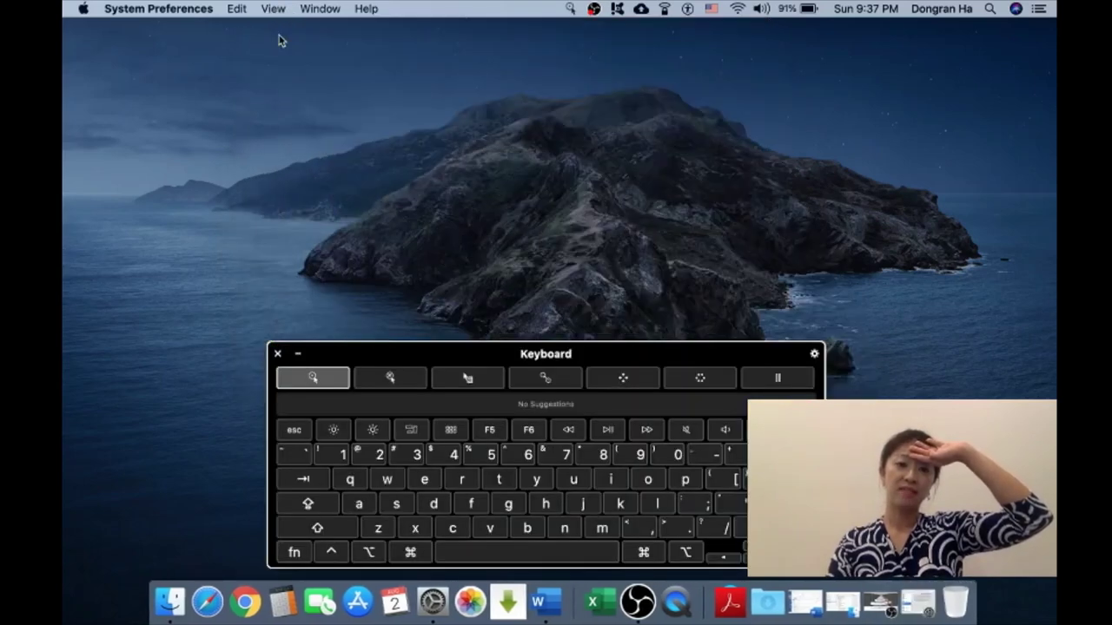
Step: Try the Accessibility Keyboard's dwell actions one after another, including Left Click, Double Click, Right Click and Drag & Drop
{"action": "left_click", "coordinate": [665, 218]}
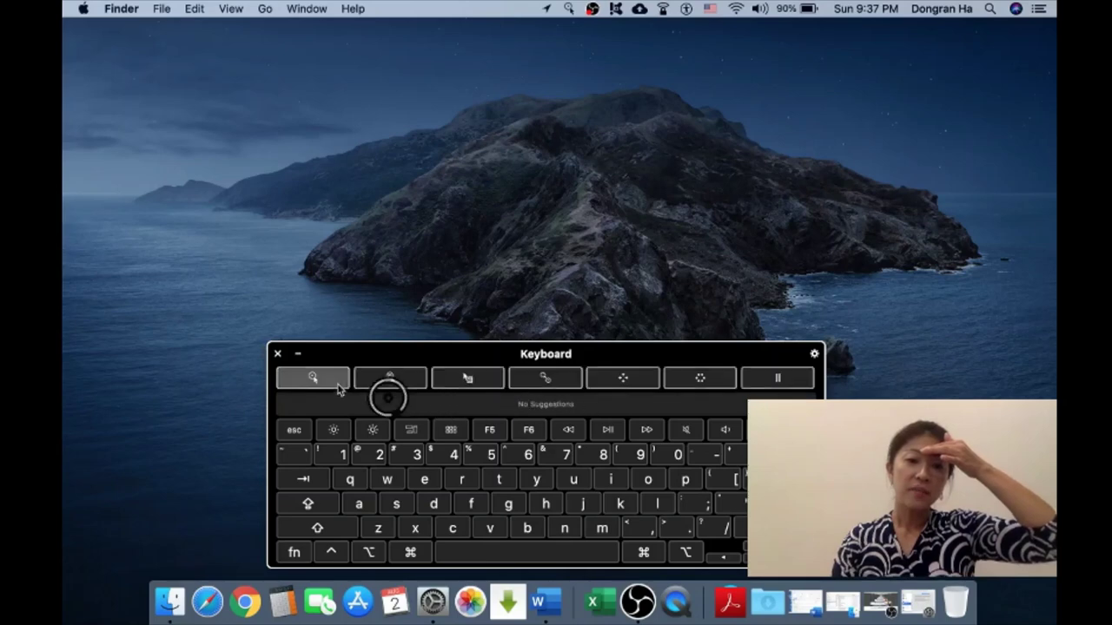
{"action": "left_click", "coordinate": [300, 384]}
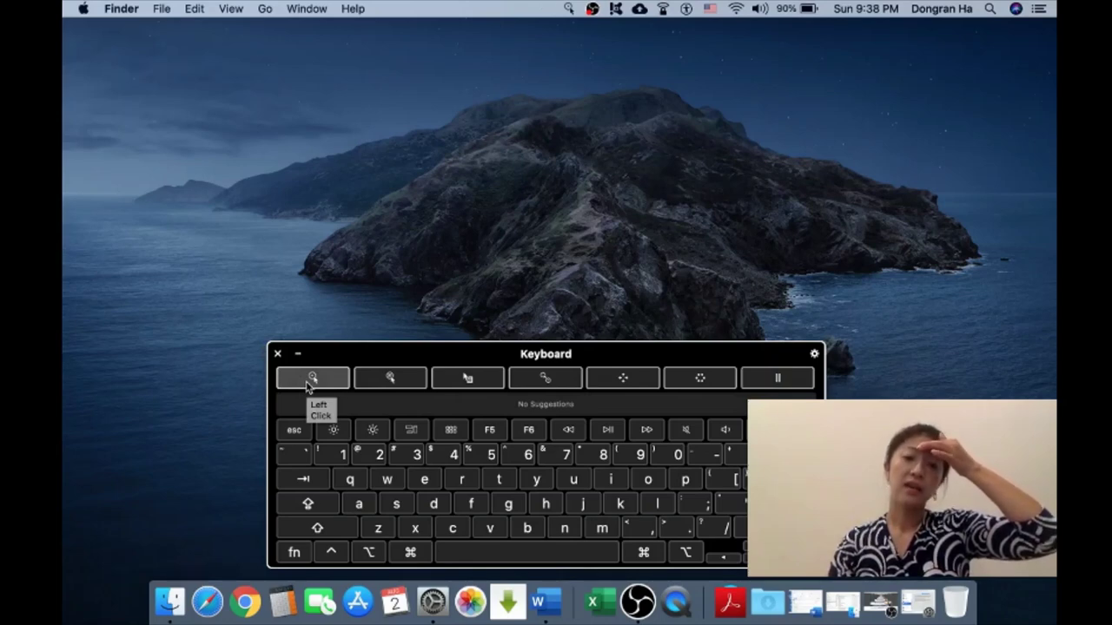
{"action": "left_click", "coordinate": [308, 388]}
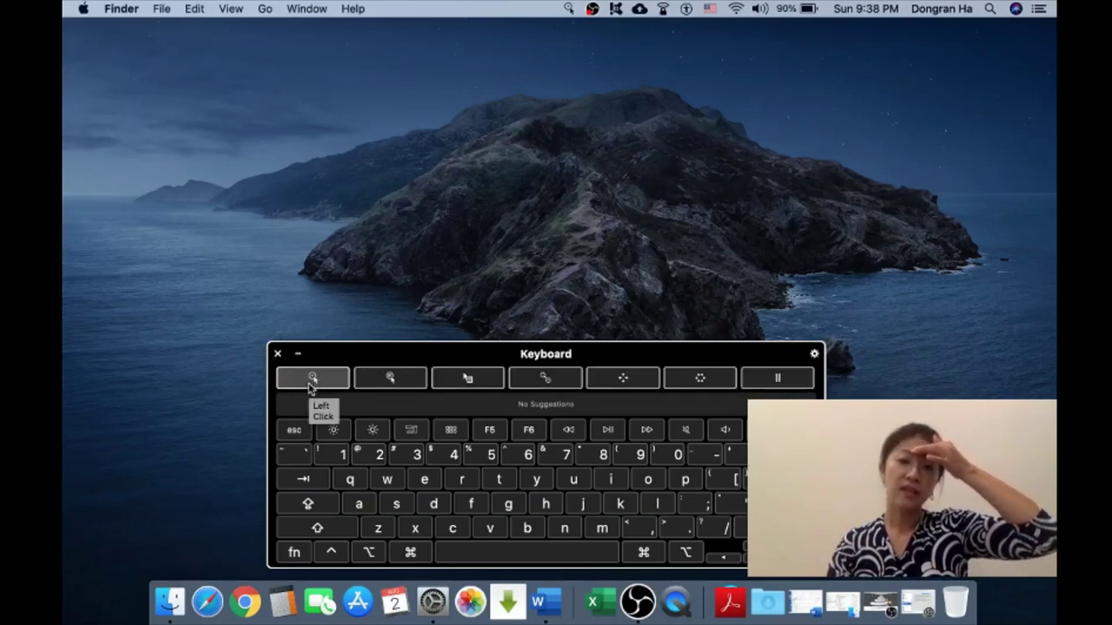
{"action": "left_click", "coordinate": [400, 391]}
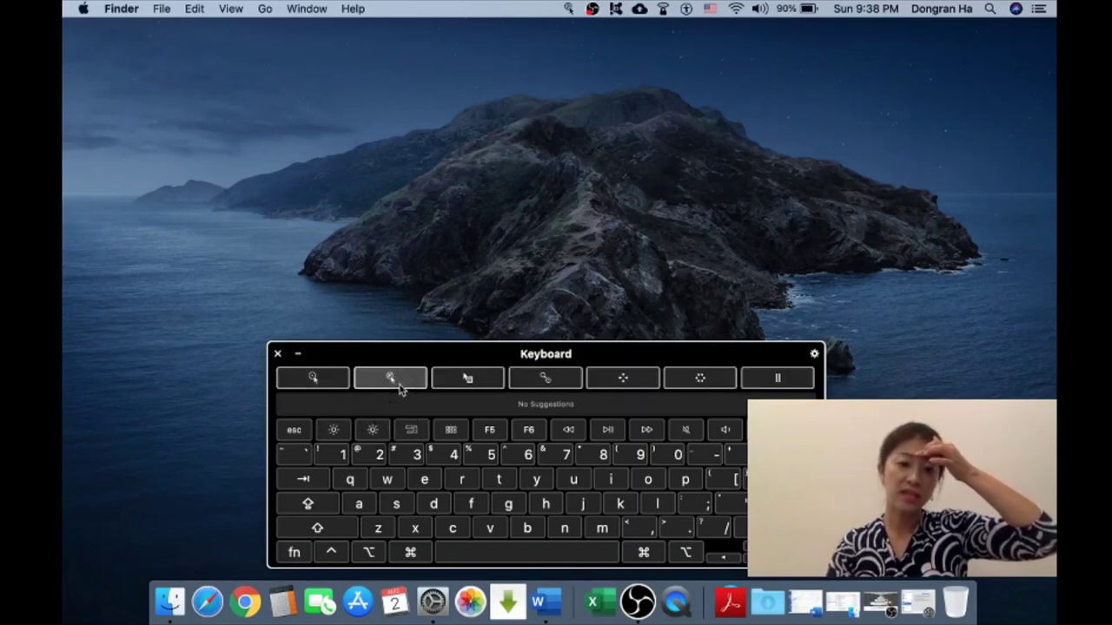
{"action": "left_click", "coordinate": [400, 391]}
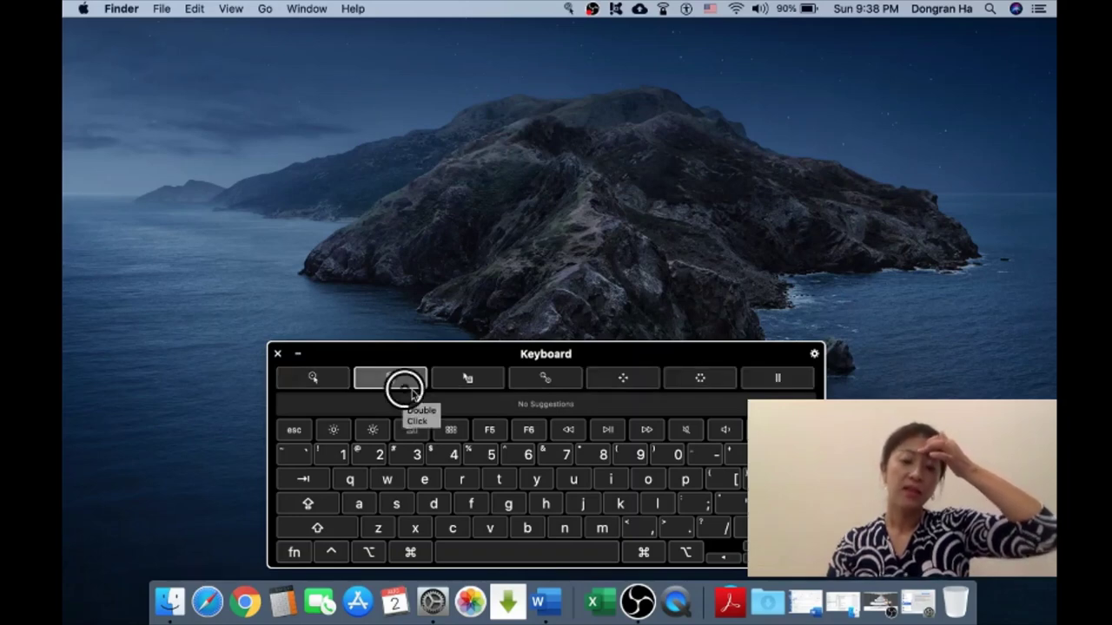
{"action": "left_click", "coordinate": [458, 391]}
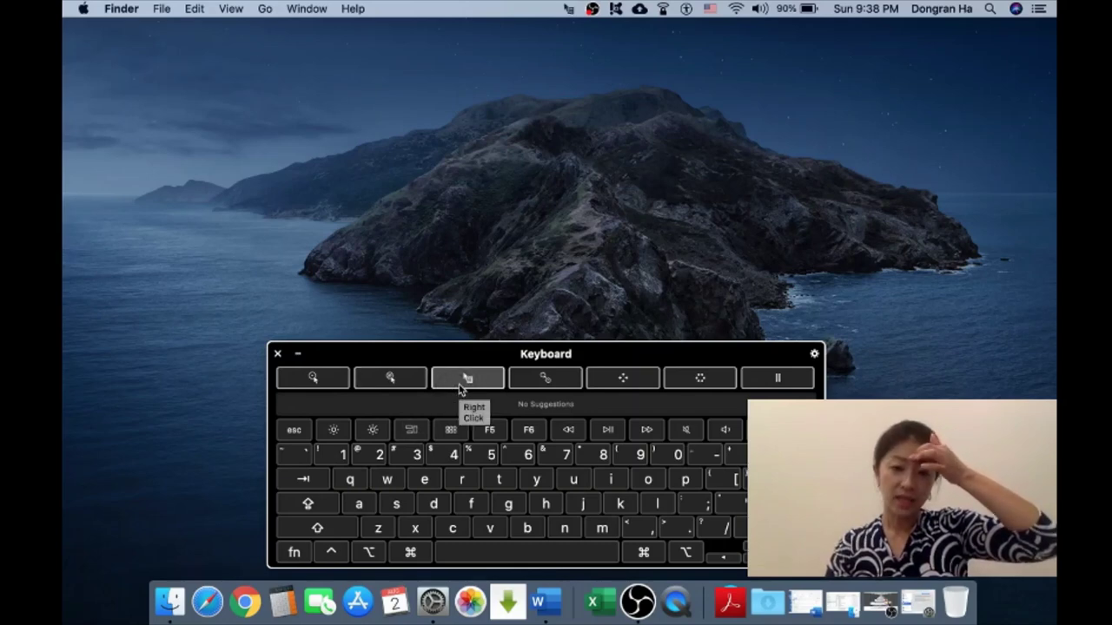
{"action": "left_click", "coordinate": [546, 386]}
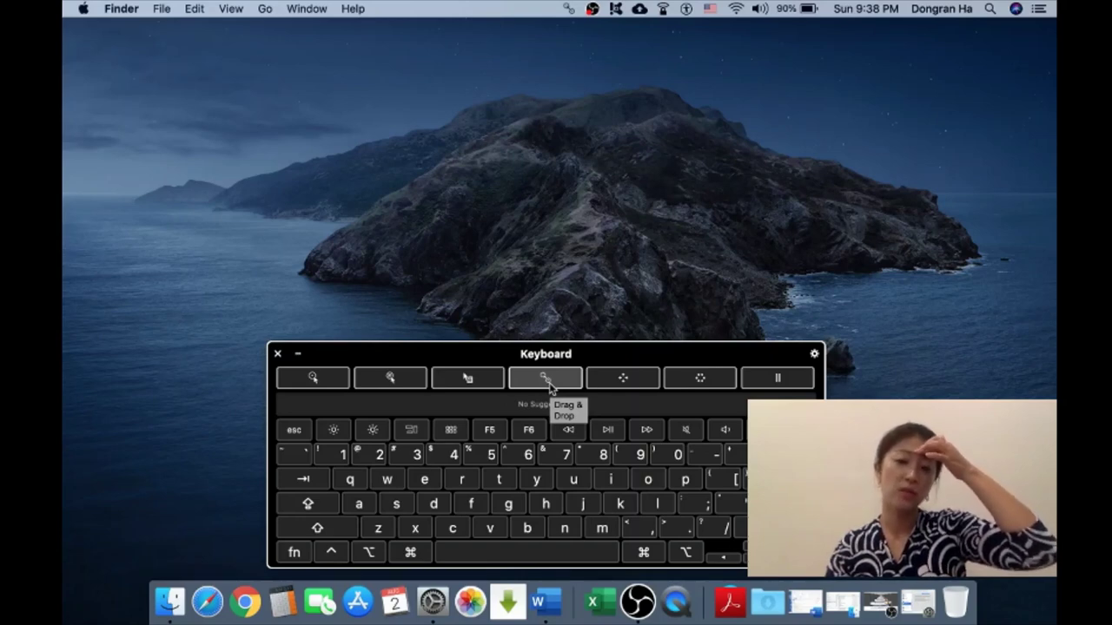
{"action": "left_click", "coordinate": [552, 387]}
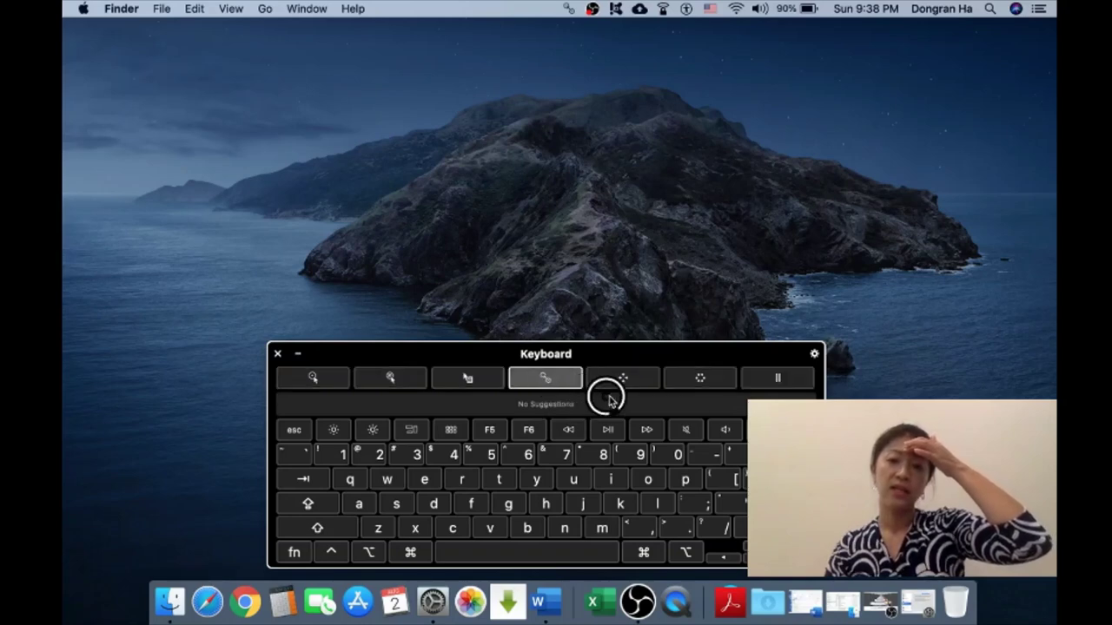
{"action": "left_click", "coordinate": [638, 396]}
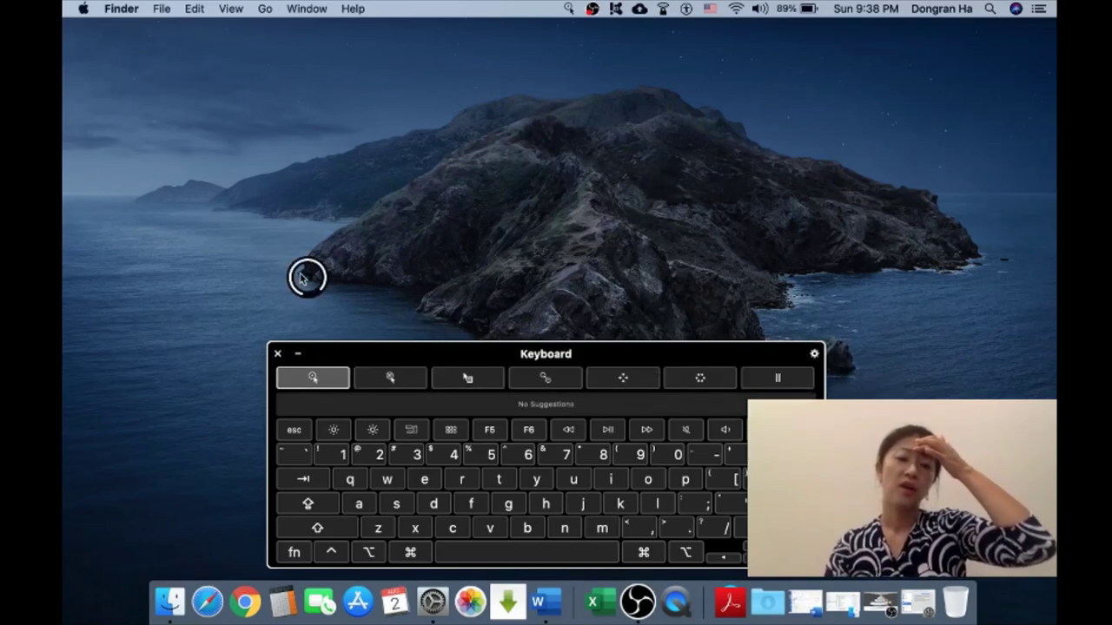
{"action": "left_click", "coordinate": [240, 395]}
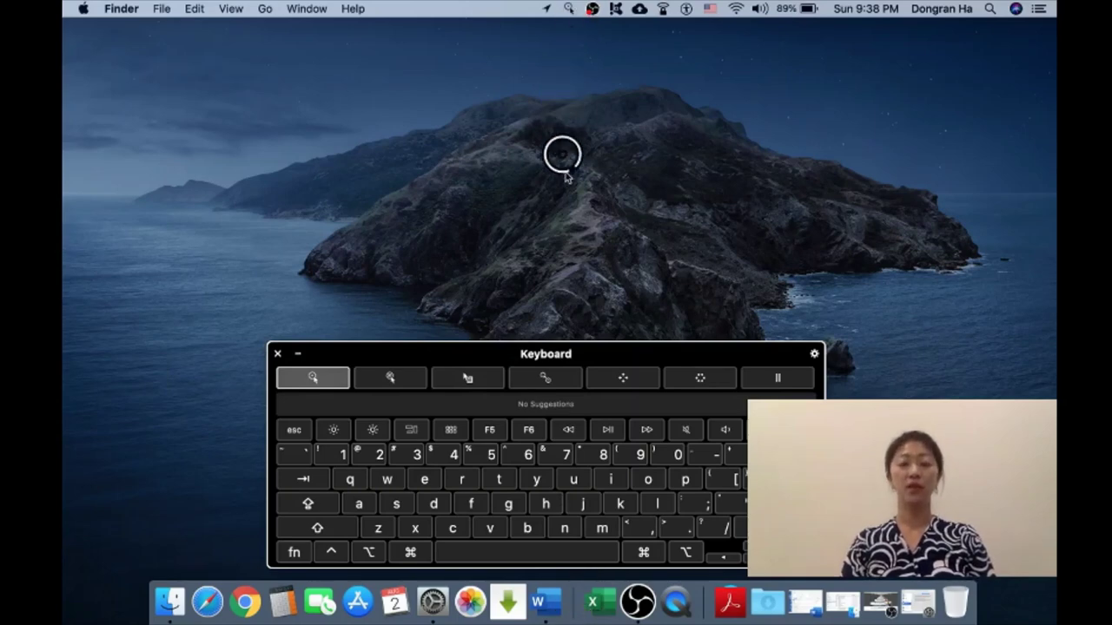
Step: Switch to Word and create a new blank document using the Double Click dwell action
{"action": "left_click", "coordinate": [552, 608]}
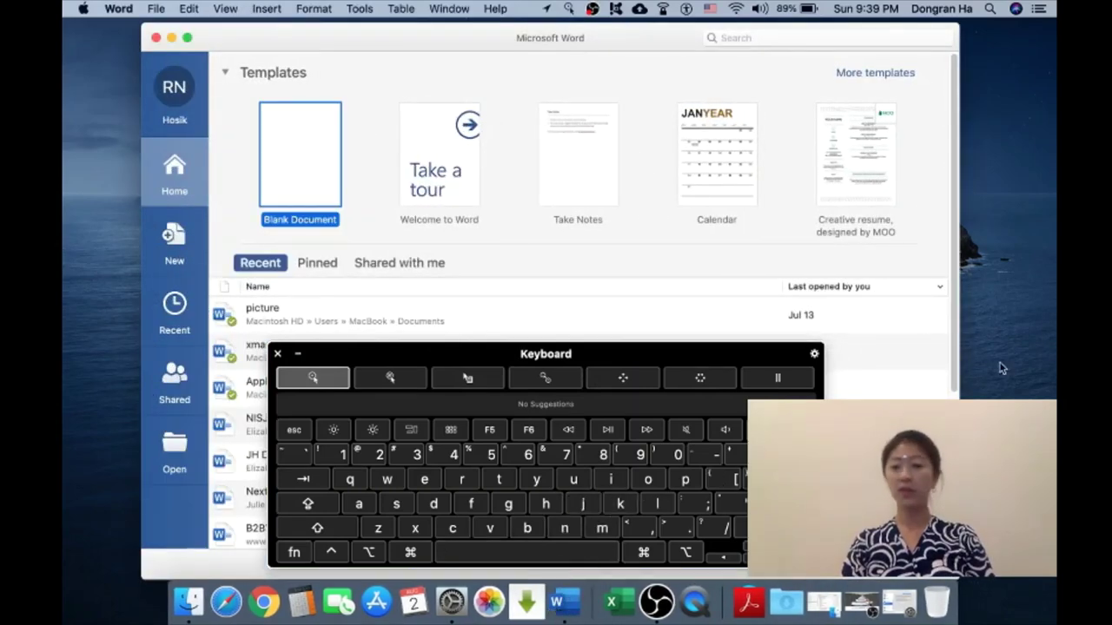
{"action": "left_click", "coordinate": [1037, 329]}
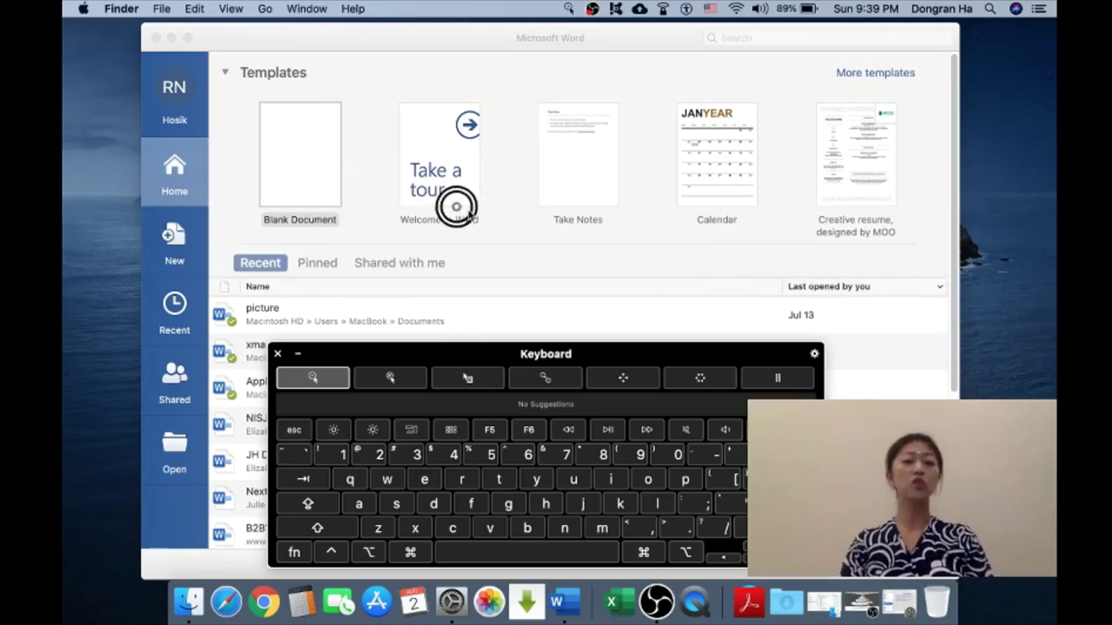
{"action": "left_click", "coordinate": [391, 379]}
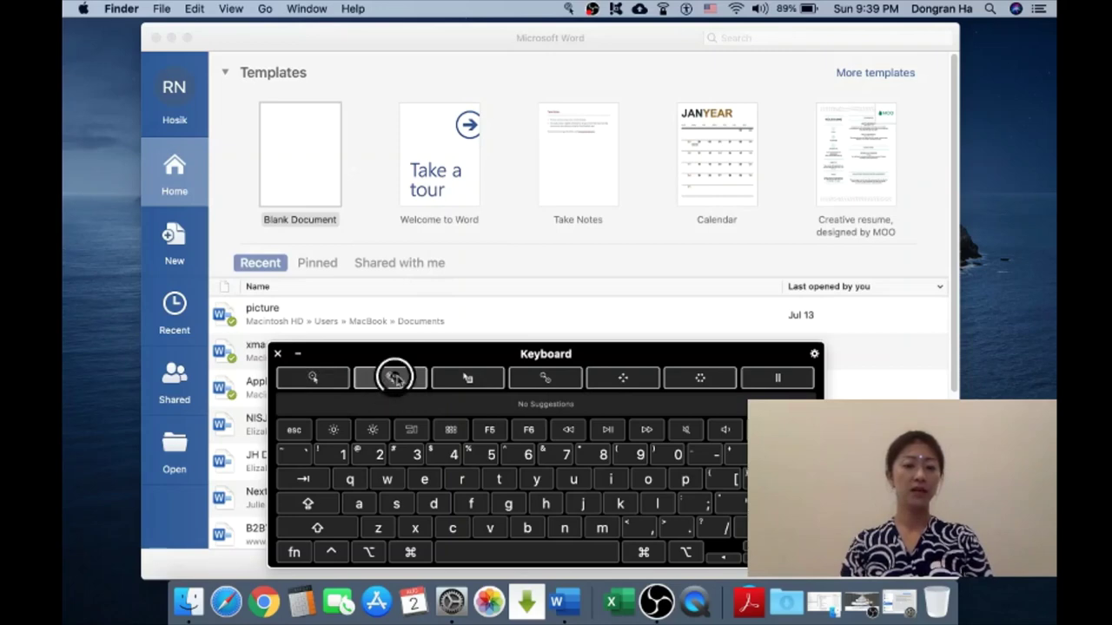
{"action": "left_click", "coordinate": [318, 189]}
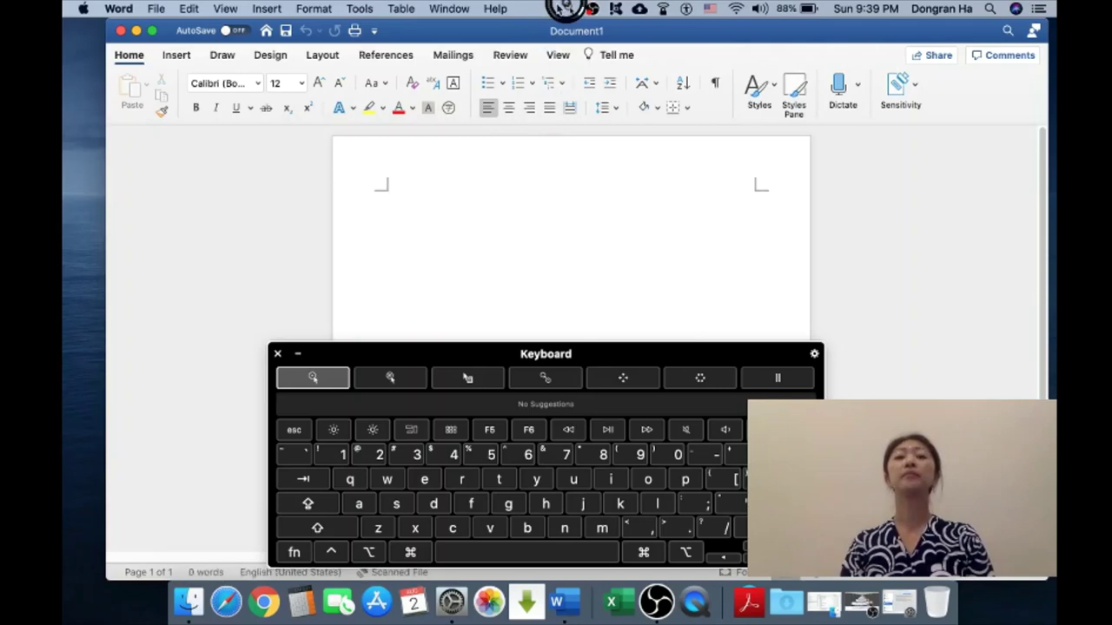
Step: Examine the list of dwell actions offered in the macOS menu bar and close it again
{"action": "left_click", "coordinate": [565, 9]}
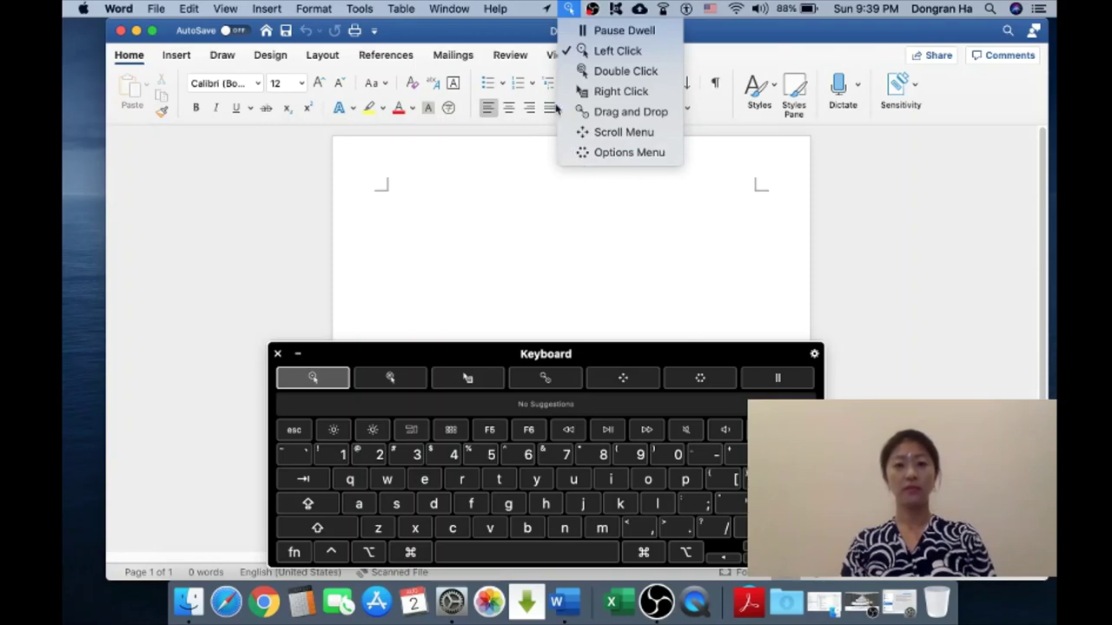
{"action": "left_click", "coordinate": [570, 7]}
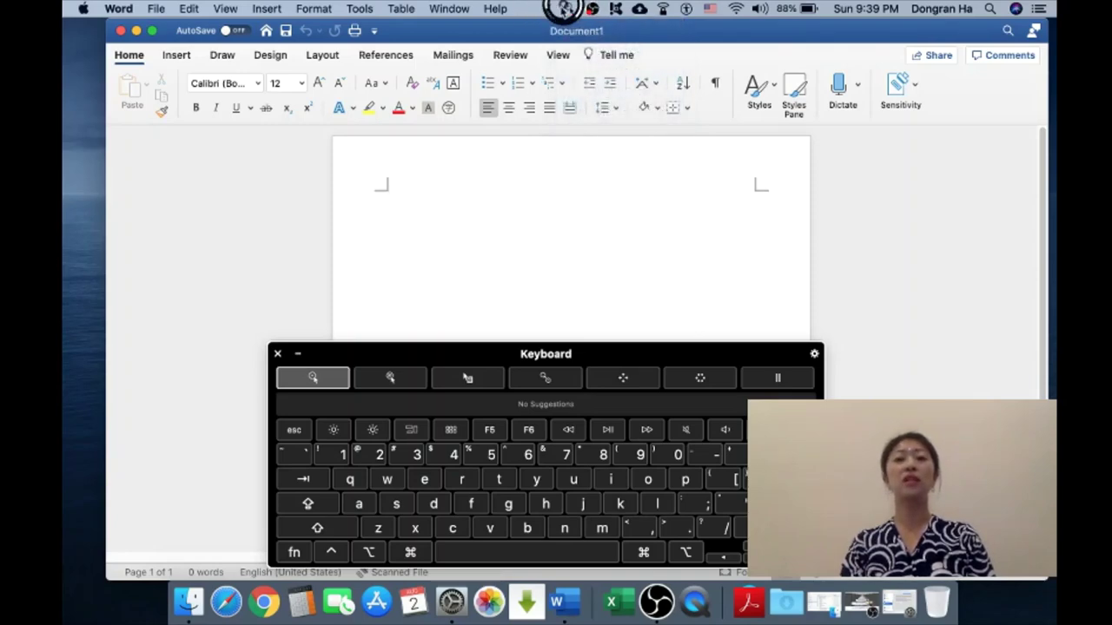
{"action": "left_click", "coordinate": [565, 9]}
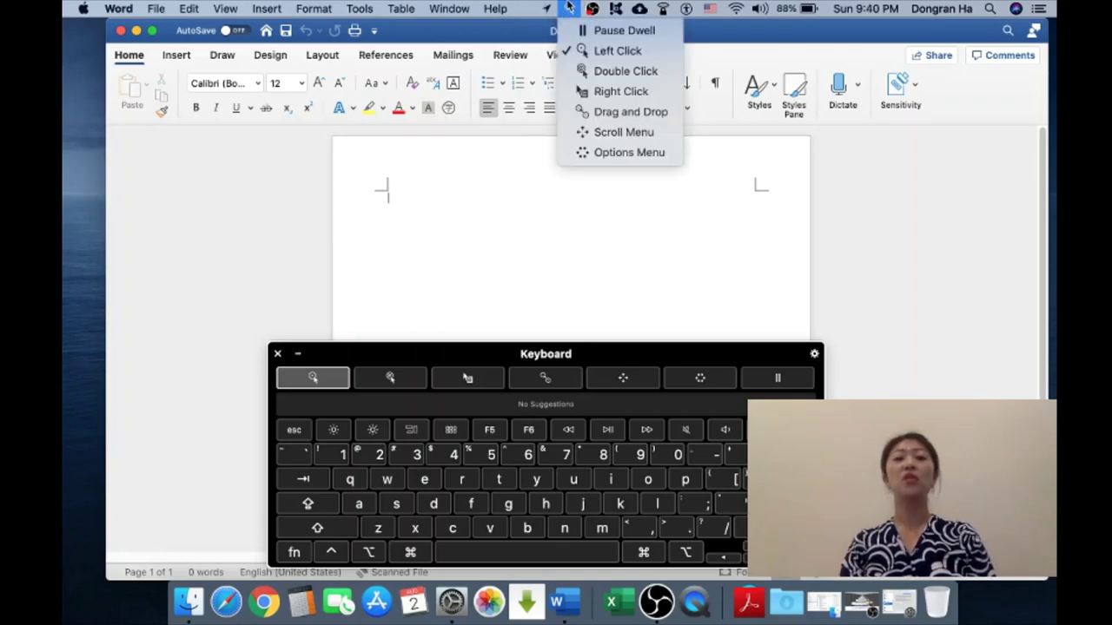
{"action": "left_click", "coordinate": [527, 8]}
{"action": "left_click", "coordinate": [566, 9]}
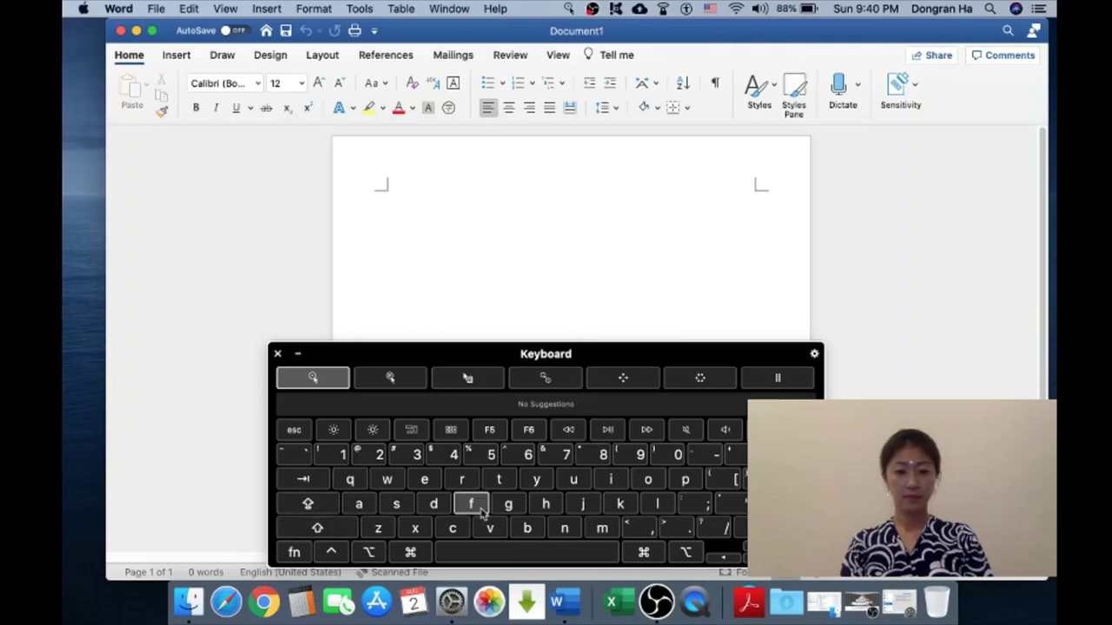
Step: Enter "I'm typing" at the start of the blank document with the Accessibility Keyboard, completing the second word from its suggestions
{"action": "left_click", "coordinate": [323, 523]}
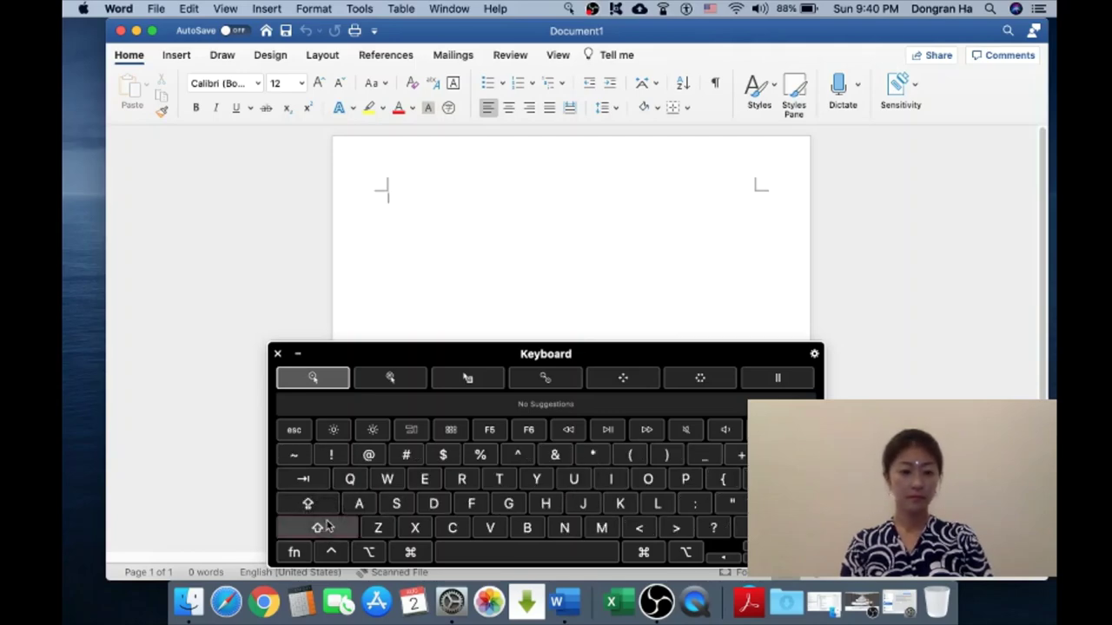
{"action": "left_click", "coordinate": [610, 480]}
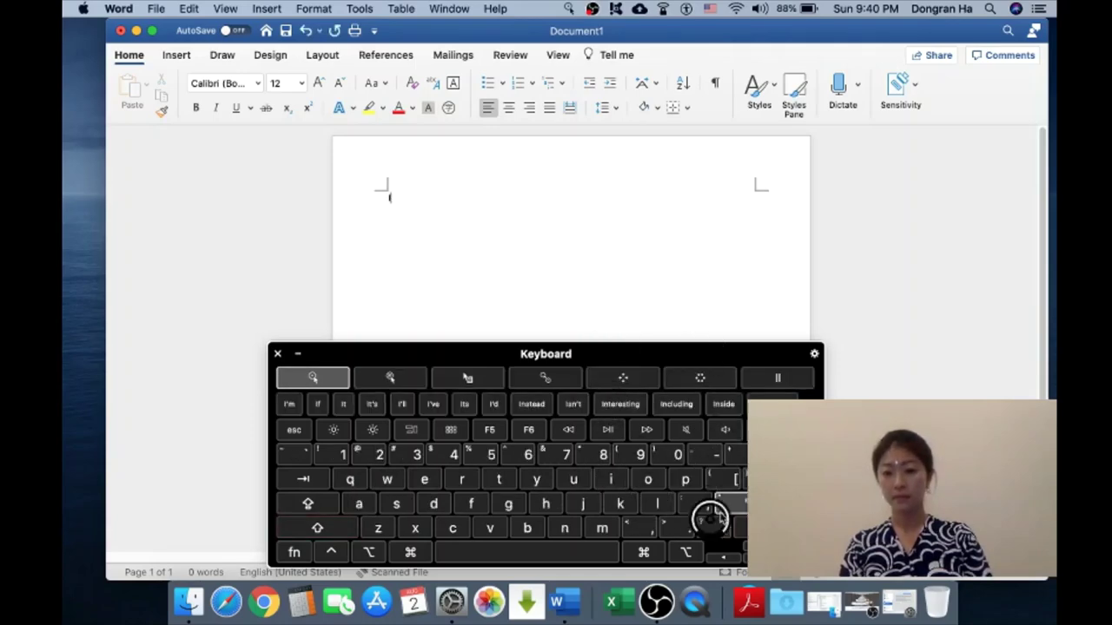
{"action": "left_click", "coordinate": [734, 501]}
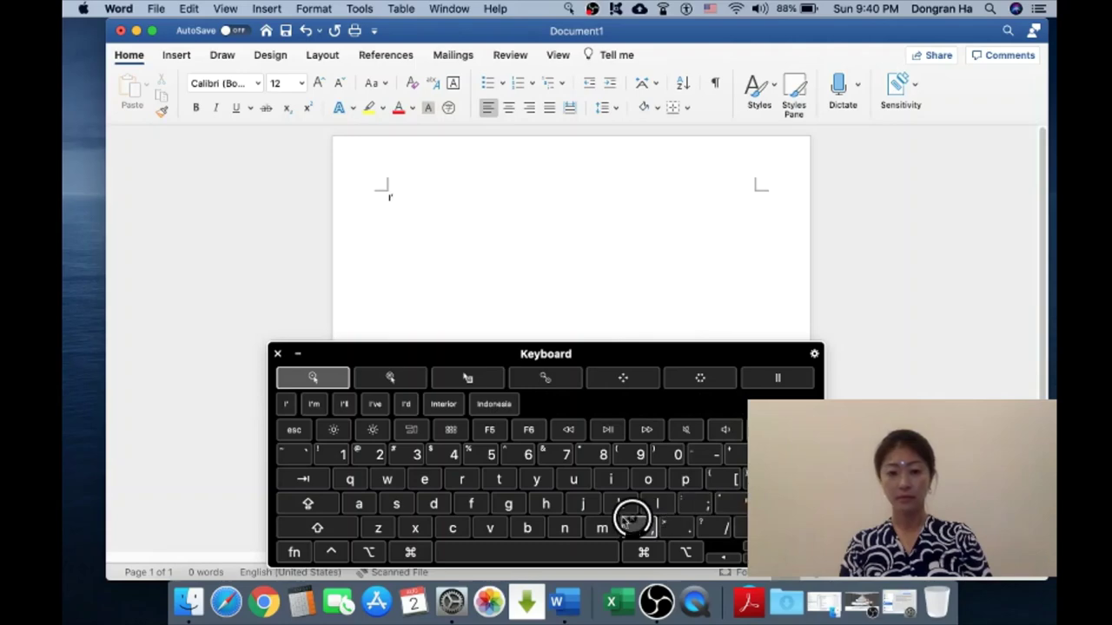
{"action": "type", "text": "m"}
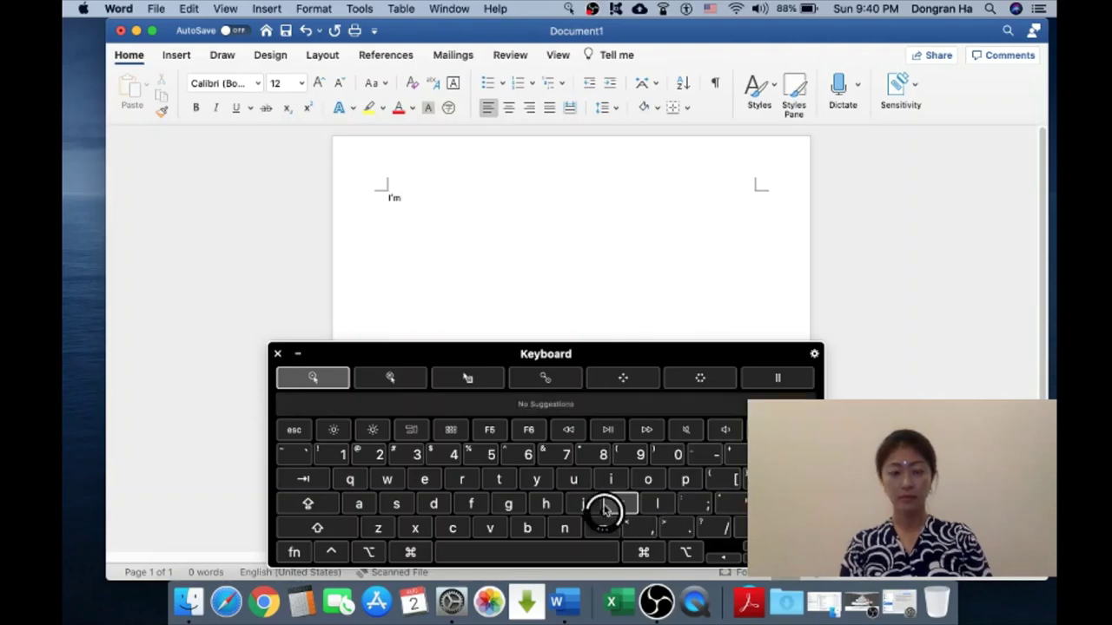
{"action": "left_click", "coordinate": [545, 554]}
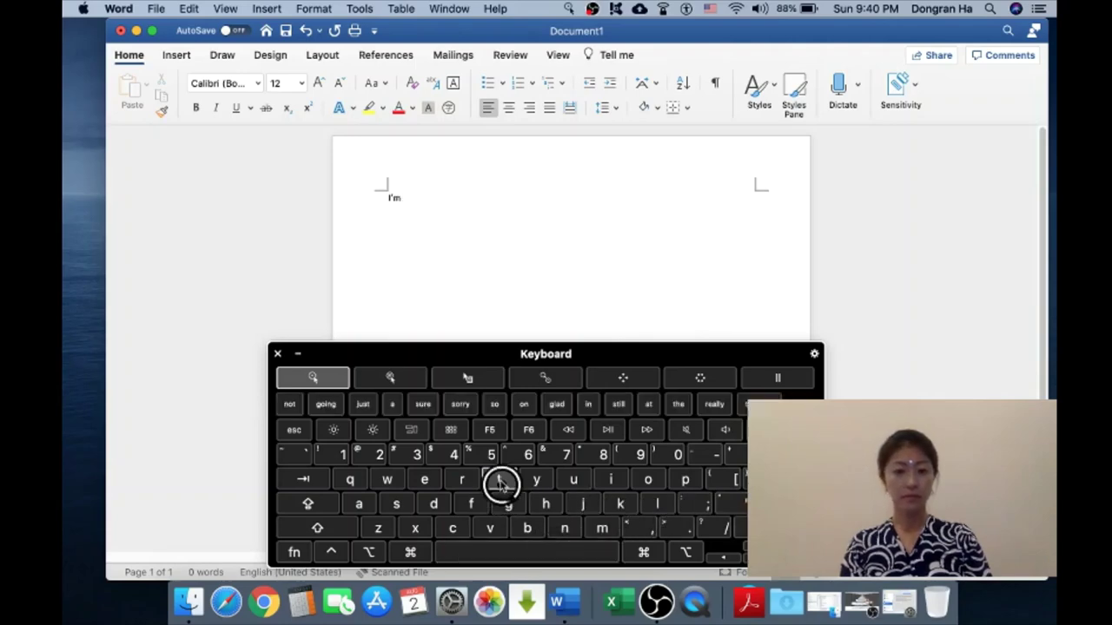
{"action": "left_click", "coordinate": [502, 483]}
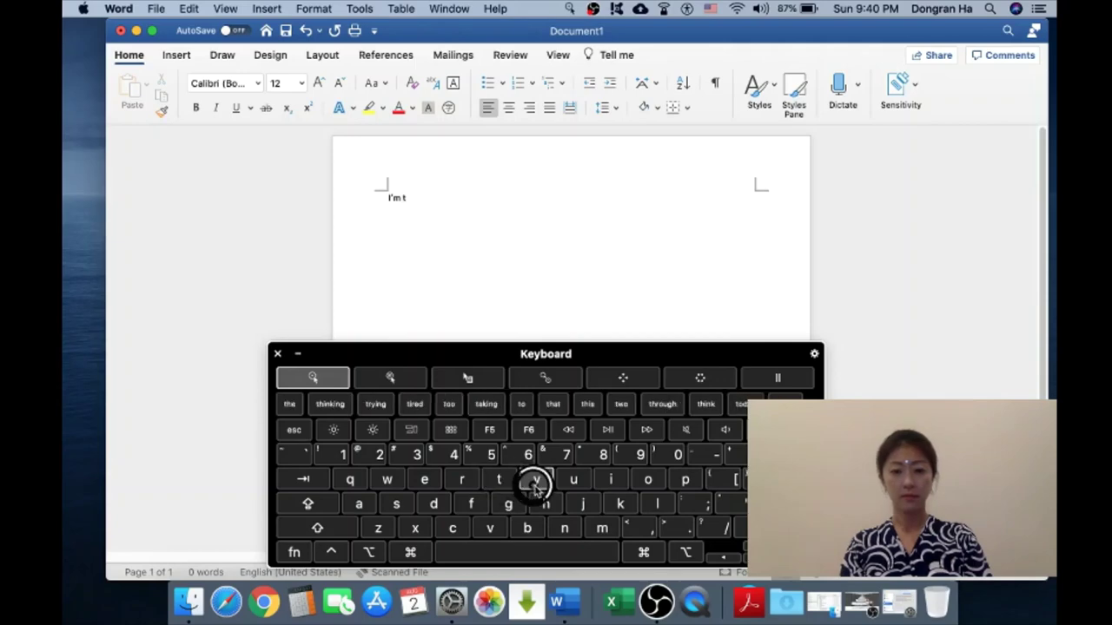
{"action": "left_click", "coordinate": [537, 483]}
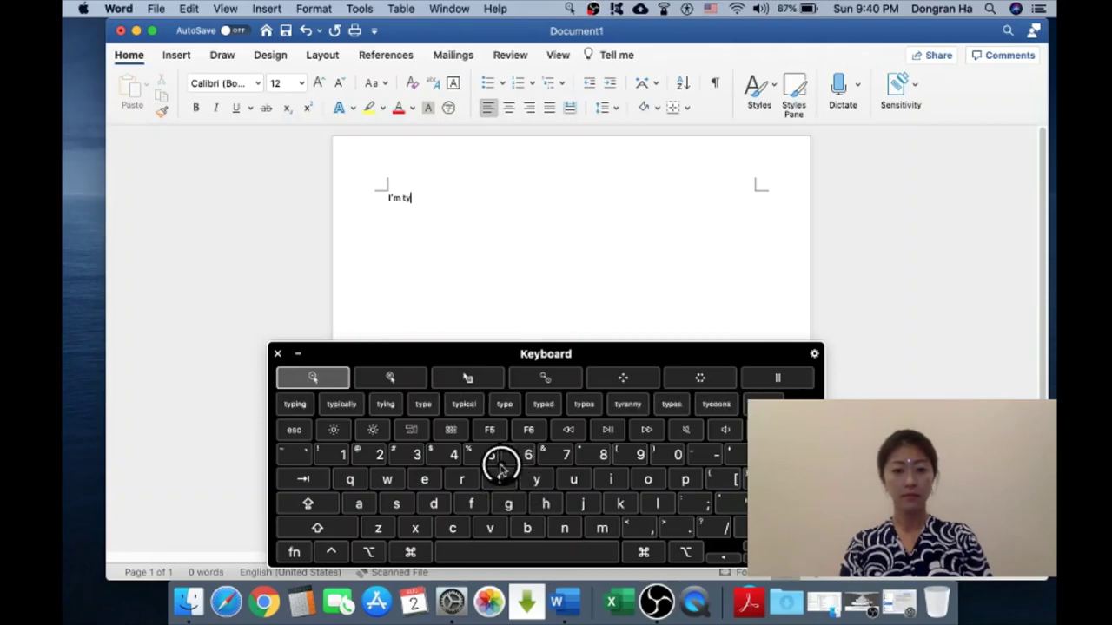
{"action": "left_click", "coordinate": [295, 405]}
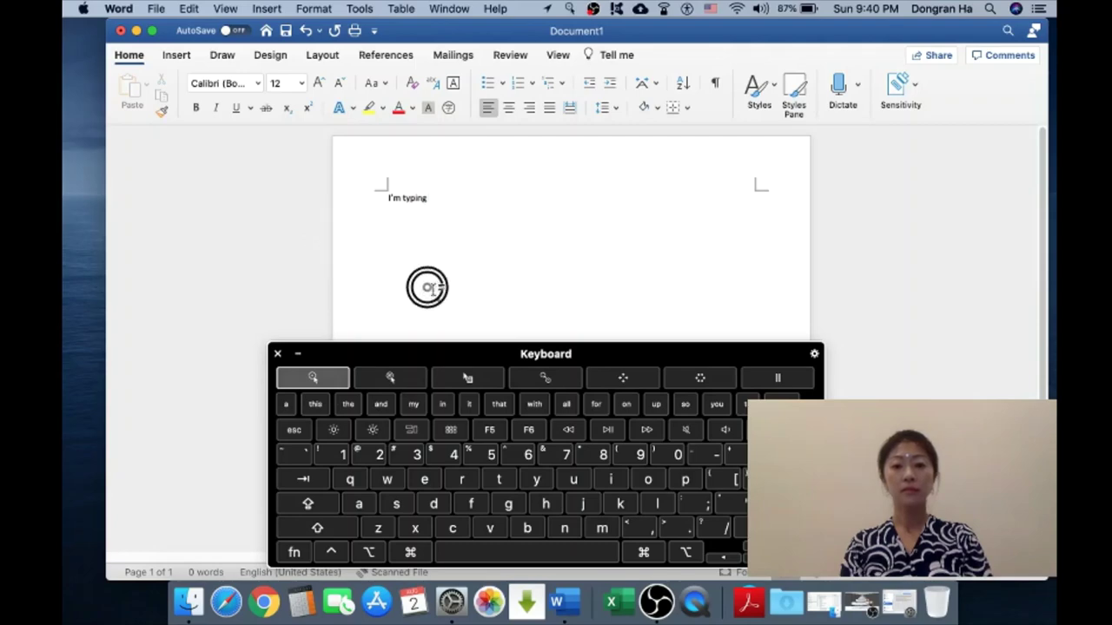
Step: Continue the sentence with "with a head mouse.", using word suggestions where they are offered
{"action": "left_click", "coordinate": [533, 405]}
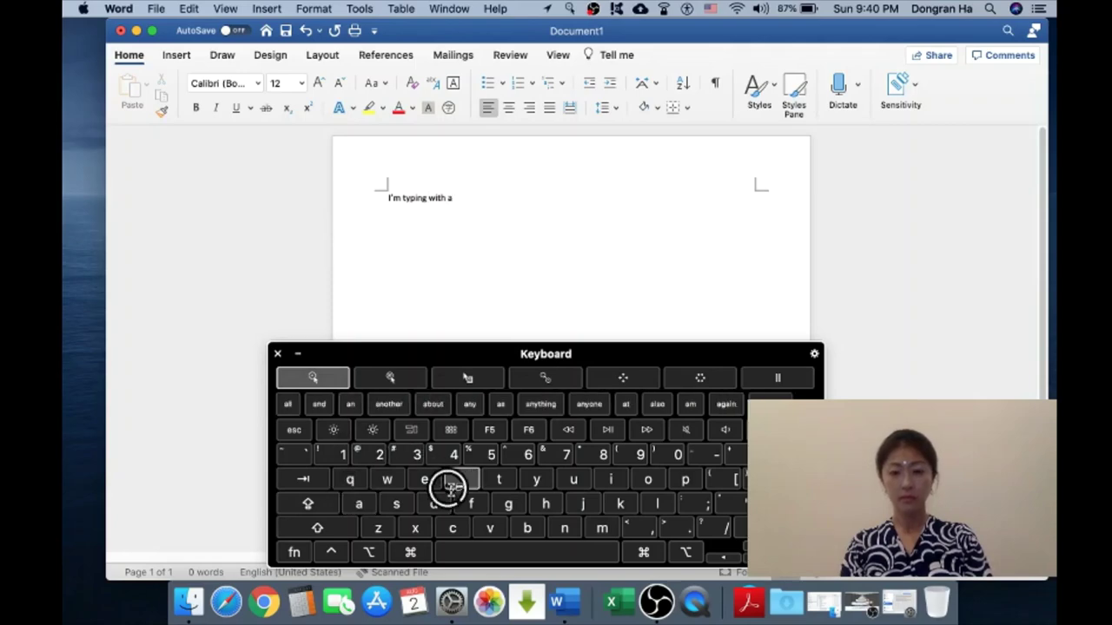
{"action": "left_click", "coordinate": [480, 551]}
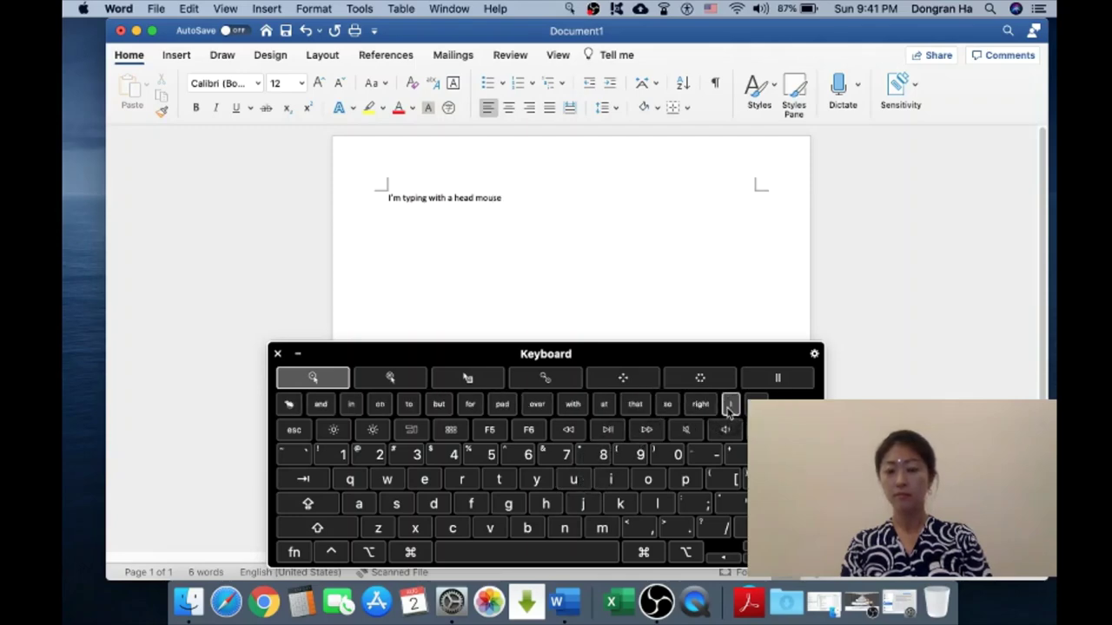
{"action": "left_click", "coordinate": [683, 525]}
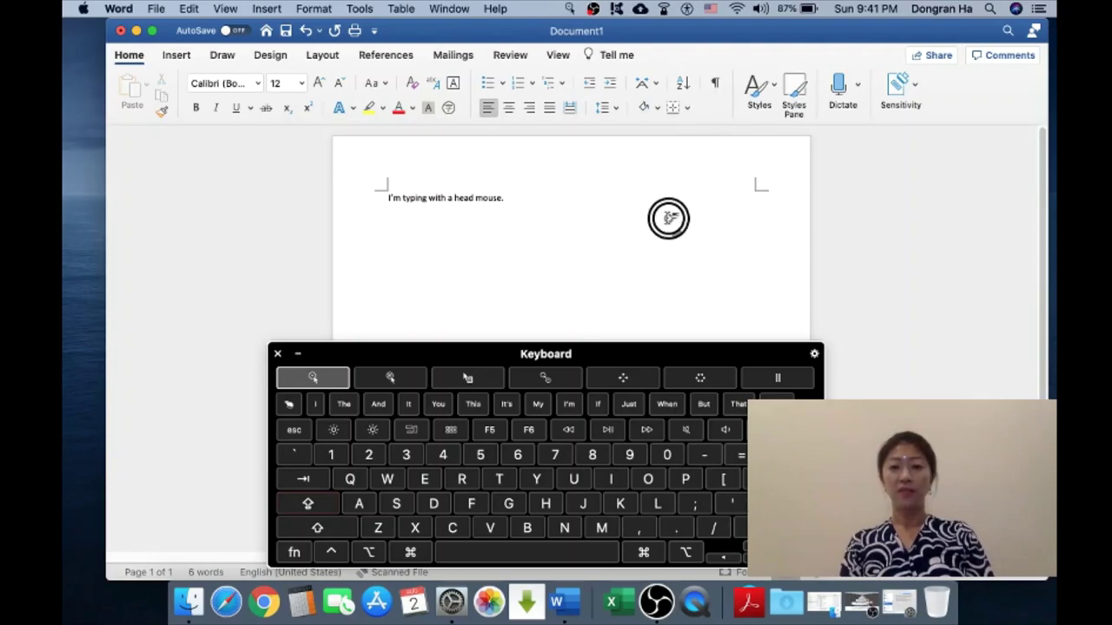
{"action": "left_click", "coordinate": [635, 216]}
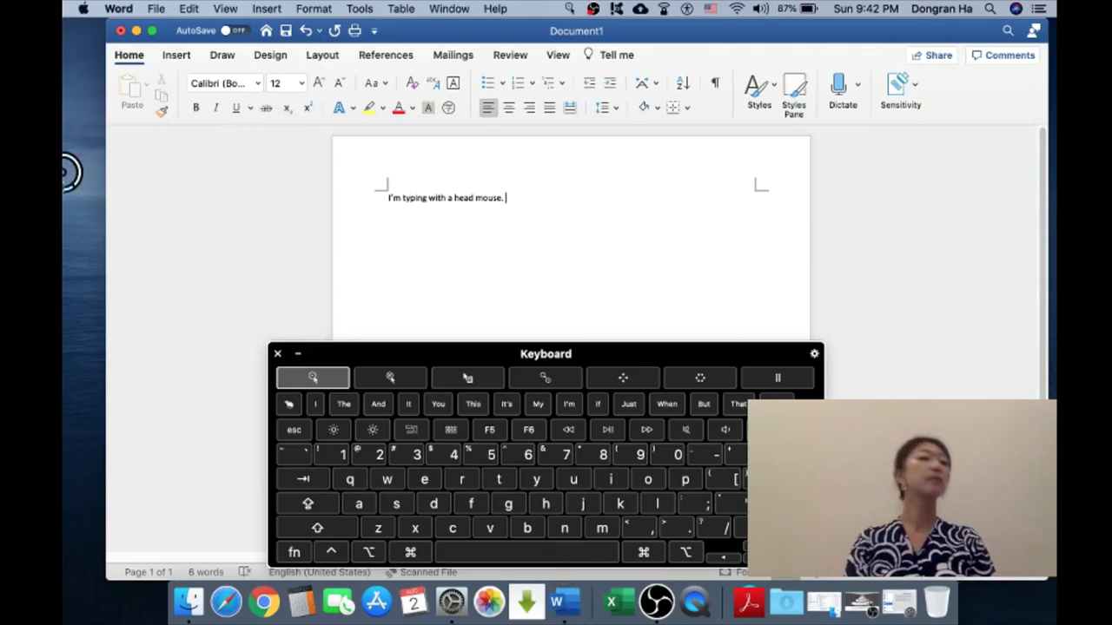
Step: Minimize the Word document and switch to Safari
{"action": "left_click", "coordinate": [139, 31]}
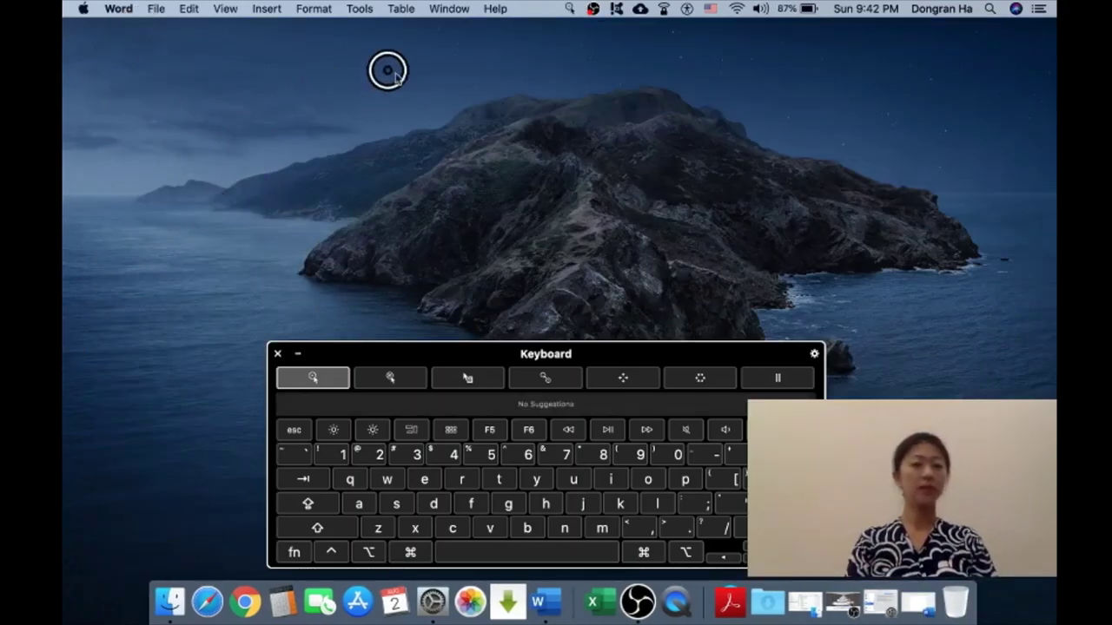
{"action": "left_click", "coordinate": [546, 219]}
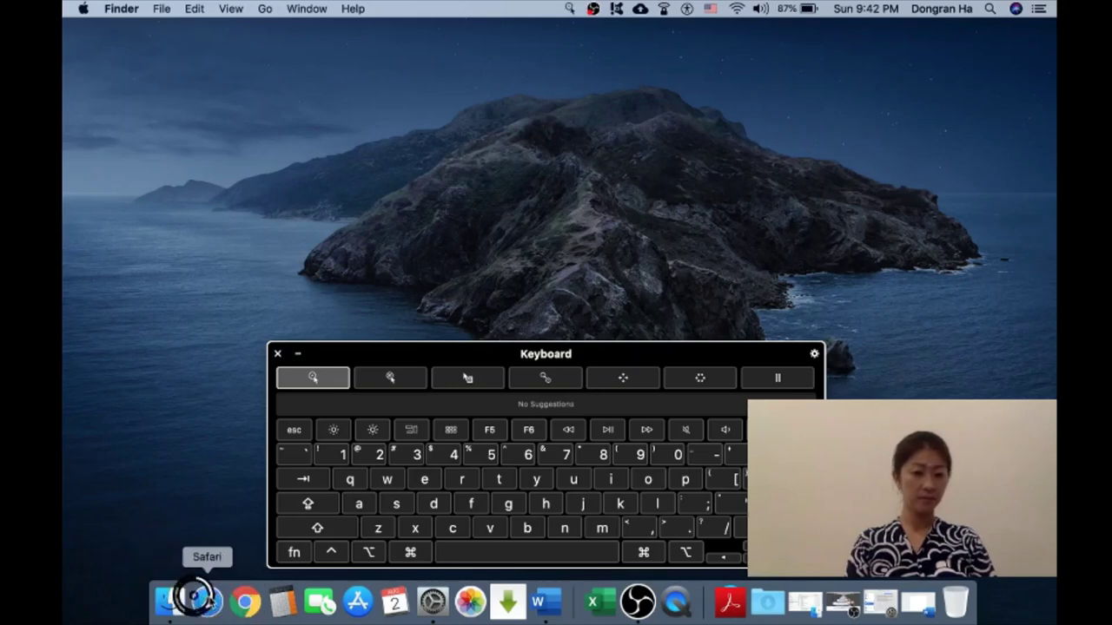
{"action": "left_click", "coordinate": [210, 600]}
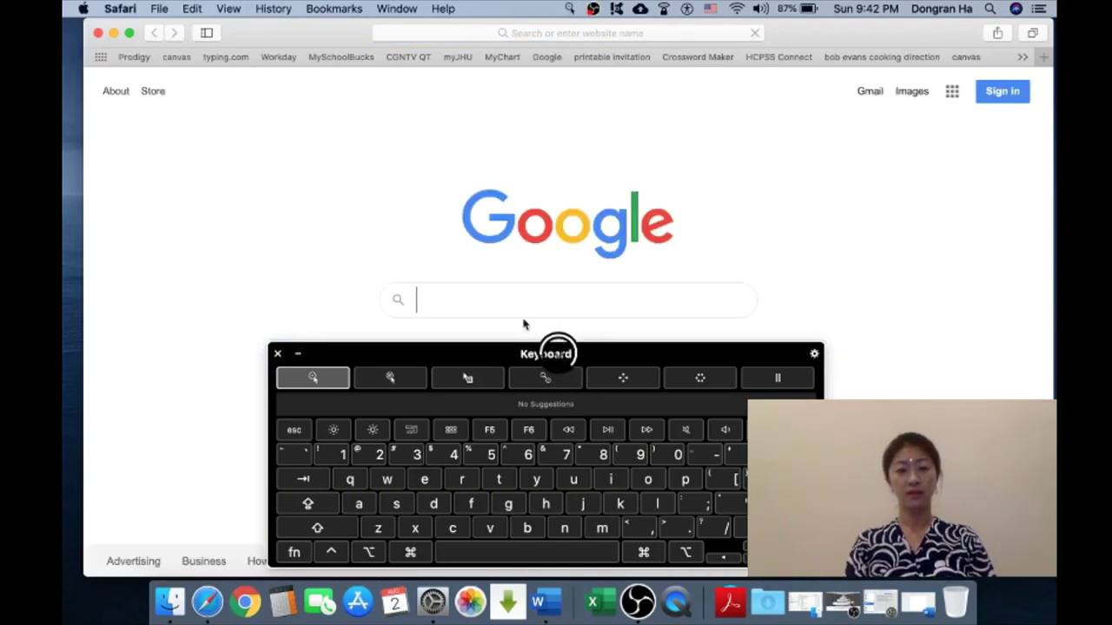
Step: Search Google for coronavirus using the suggested query, and minimize the Accessibility Keyboard
{"action": "left_click", "coordinate": [363, 279]}
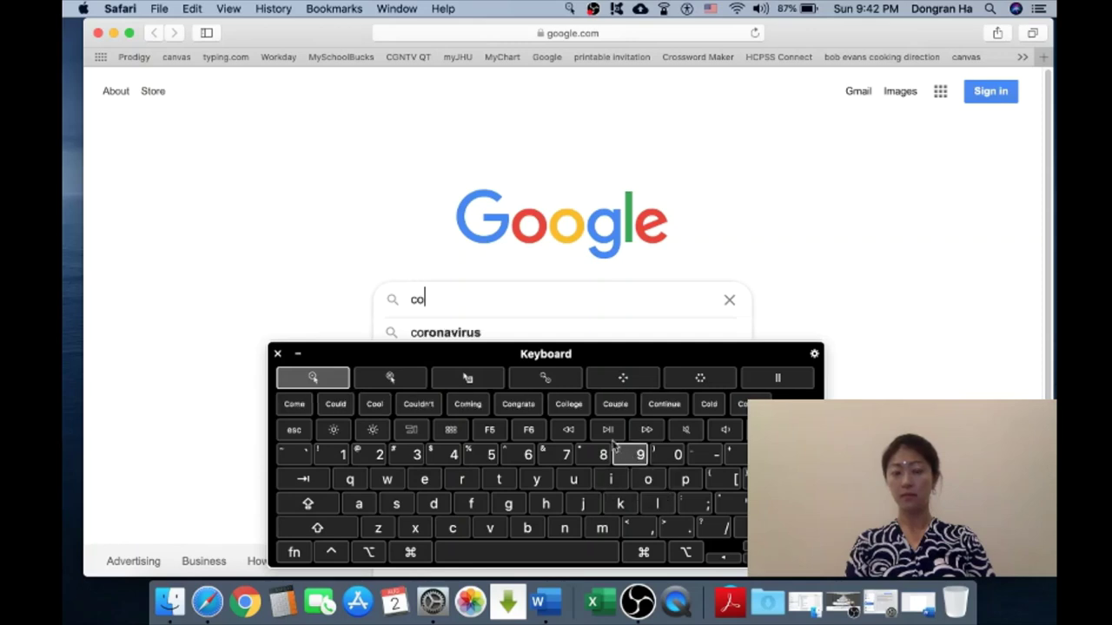
{"action": "left_click", "coordinate": [463, 335]}
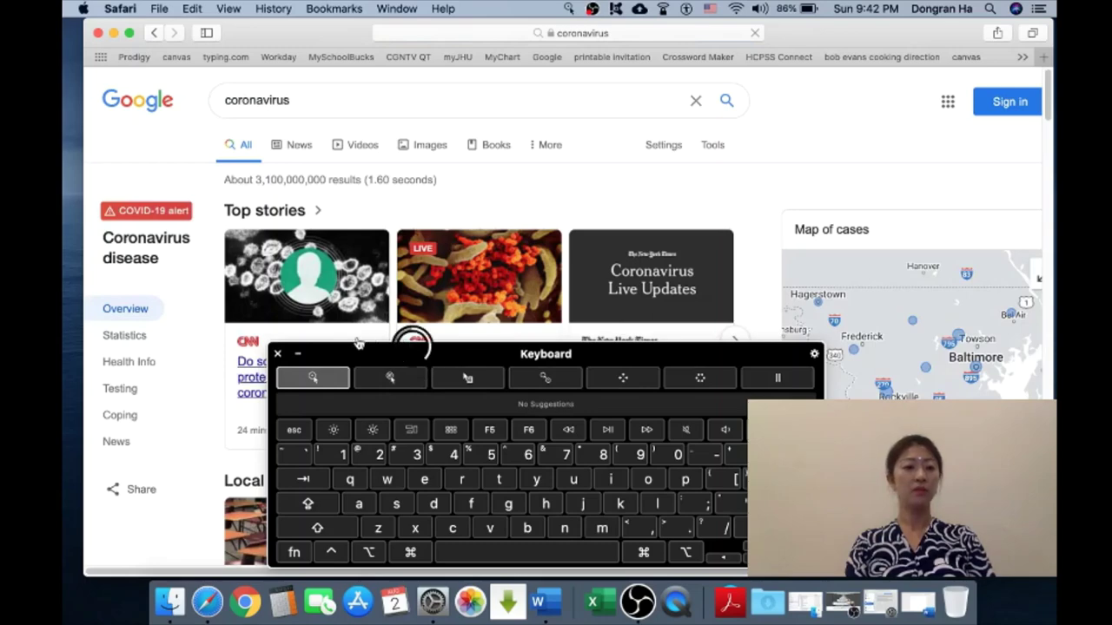
{"action": "left_click", "coordinate": [298, 354]}
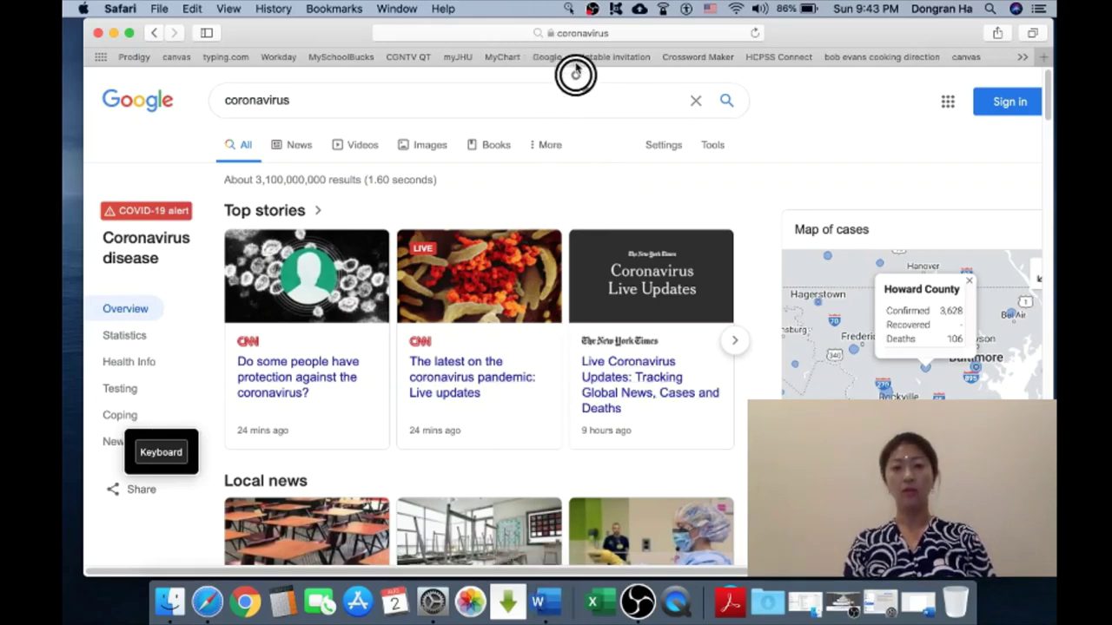
Step: Activate the Scroll Menu dwell action and scroll down the search results past the news stories to the top results
{"action": "left_click", "coordinate": [569, 9]}
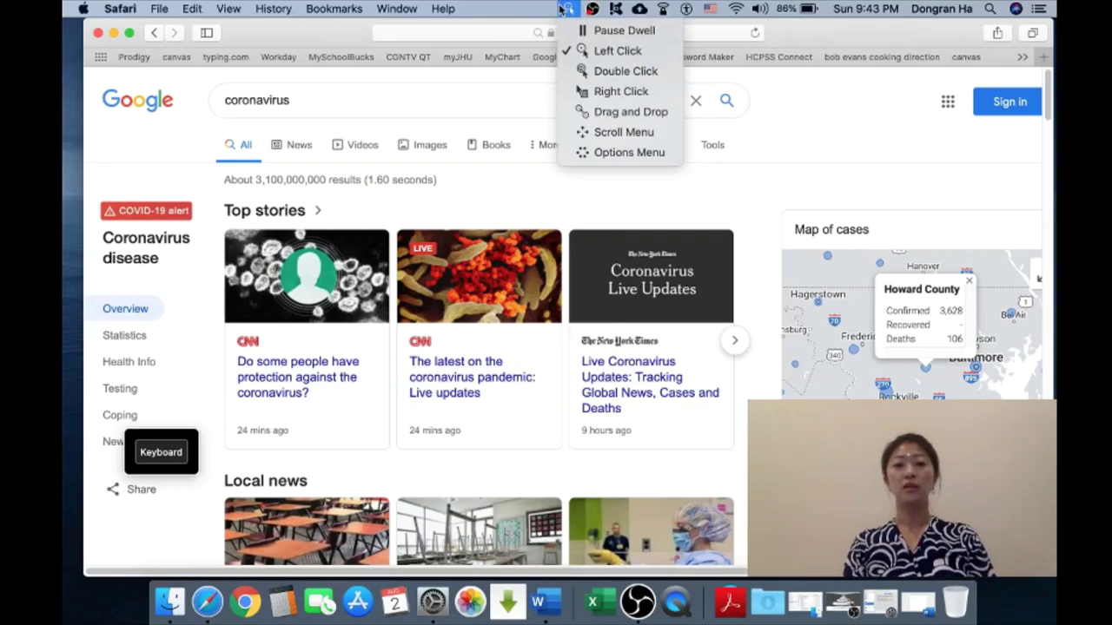
{"action": "left_click", "coordinate": [599, 135]}
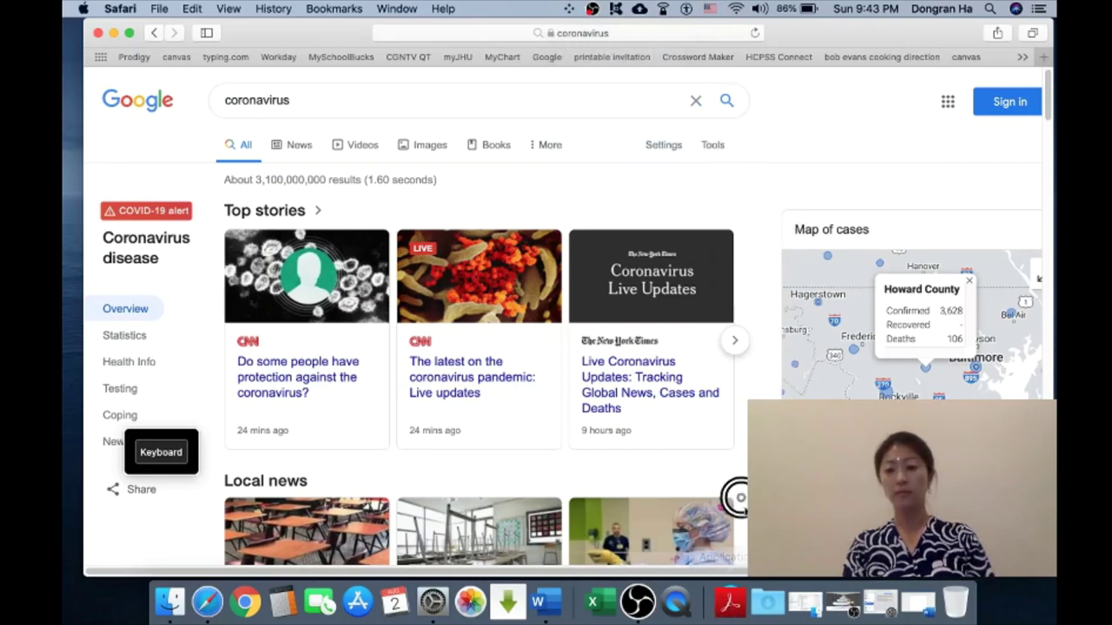
{"action": "scroll", "coordinate": [745, 563], "scroll_direction": "down", "scroll_amount": 10}
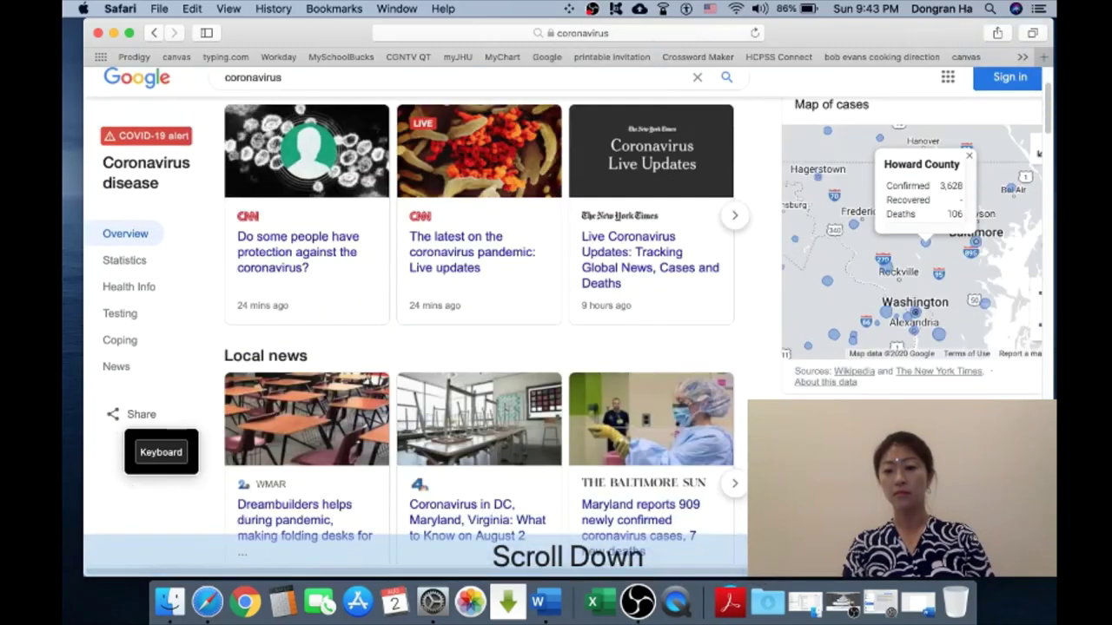
{"action": "scroll", "coordinate": [745, 563], "scroll_direction": "down", "scroll_amount": 3}
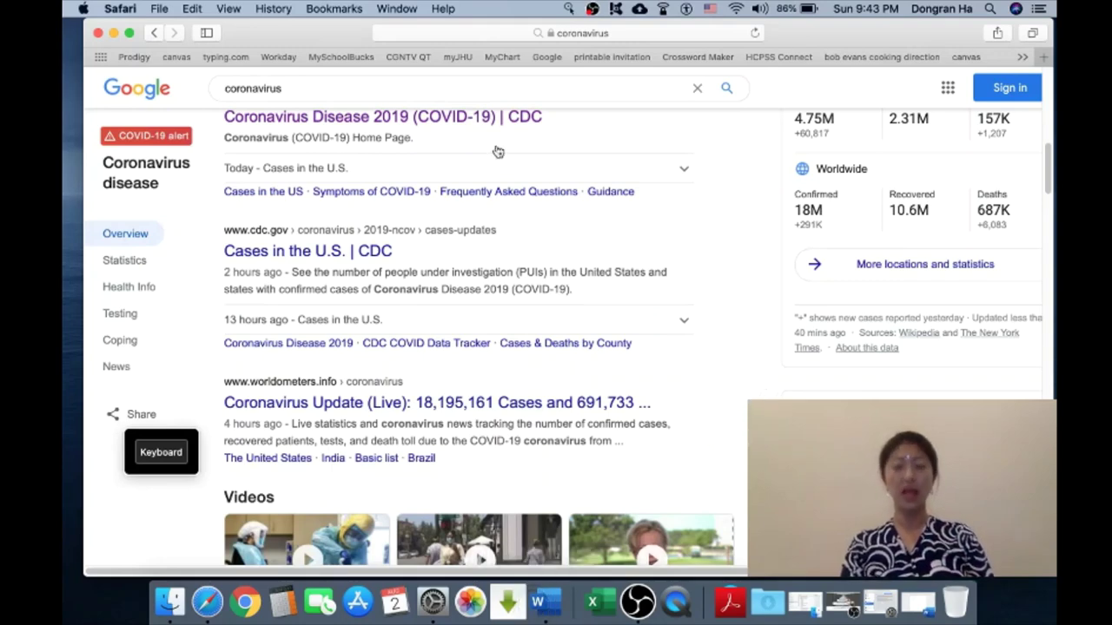
Step: Activate the Scroll Menu dwell action again and scroll further down to the In depth info and Common questions sections
{"action": "left_click", "coordinate": [566, 11]}
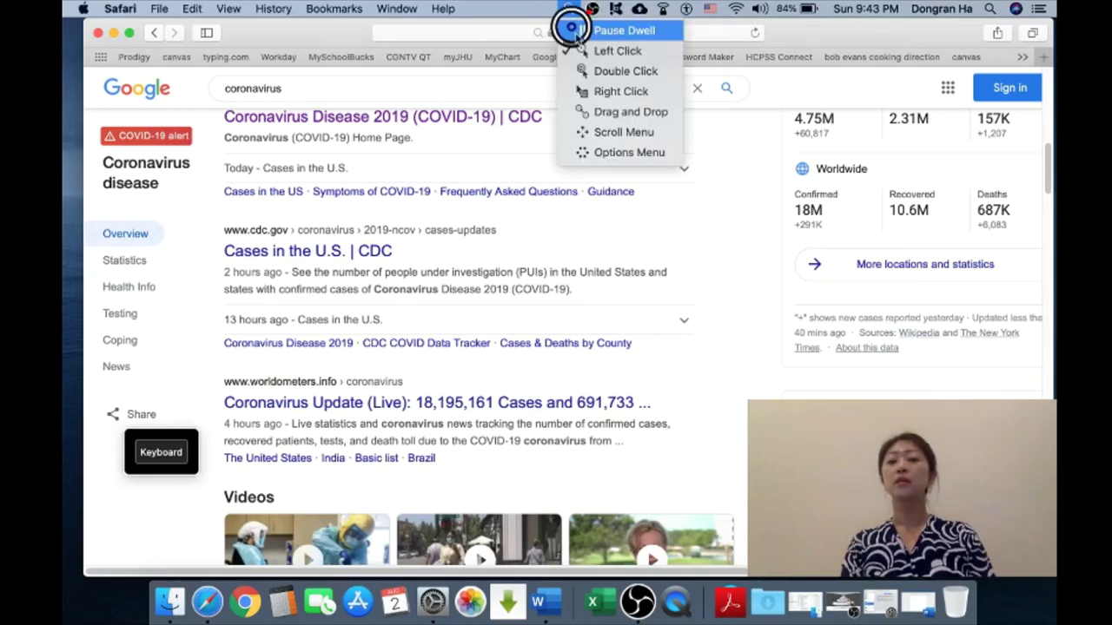
{"action": "left_click", "coordinate": [605, 133]}
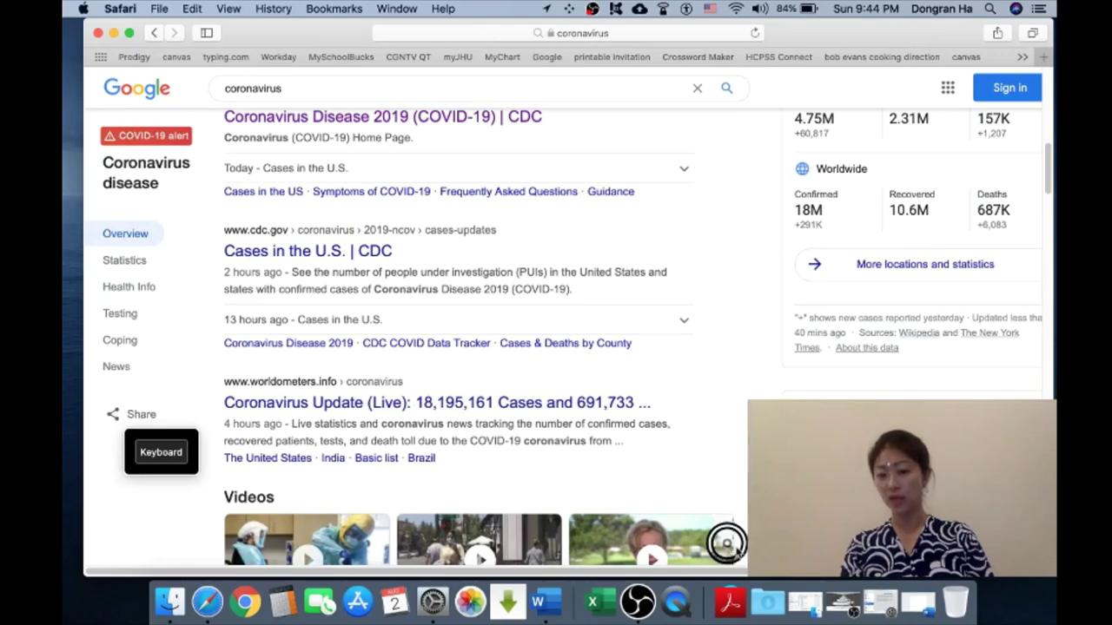
{"action": "scroll", "coordinate": [737, 546], "scroll_direction": "down", "scroll_amount": 10}
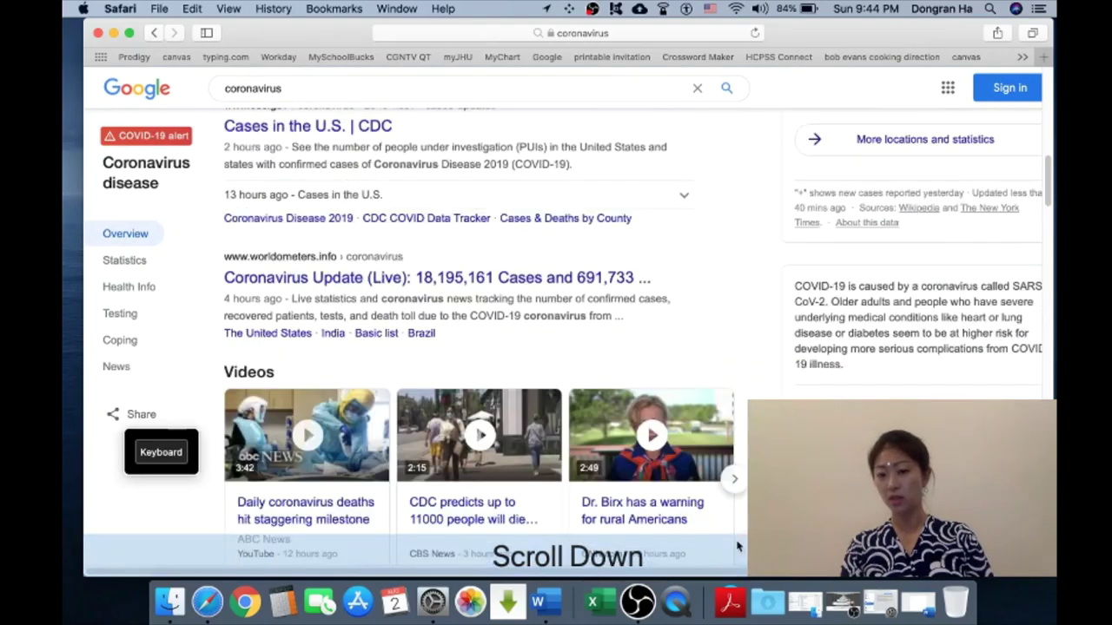
{"action": "scroll", "coordinate": [737, 548], "scroll_direction": "down", "scroll_amount": 10}
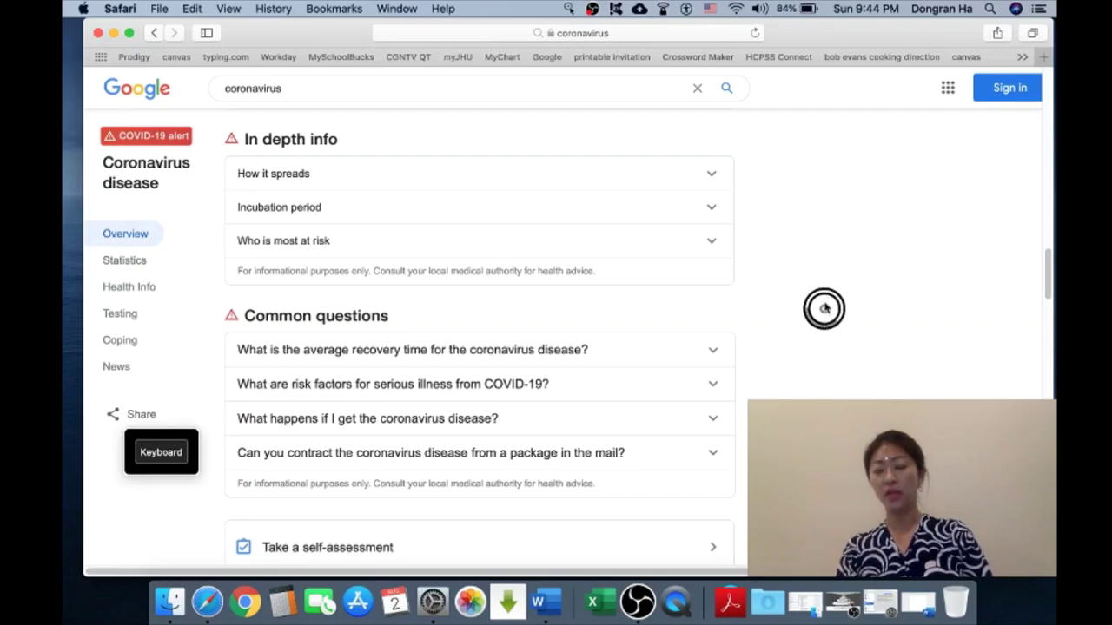
{"action": "left_click", "coordinate": [824, 370]}
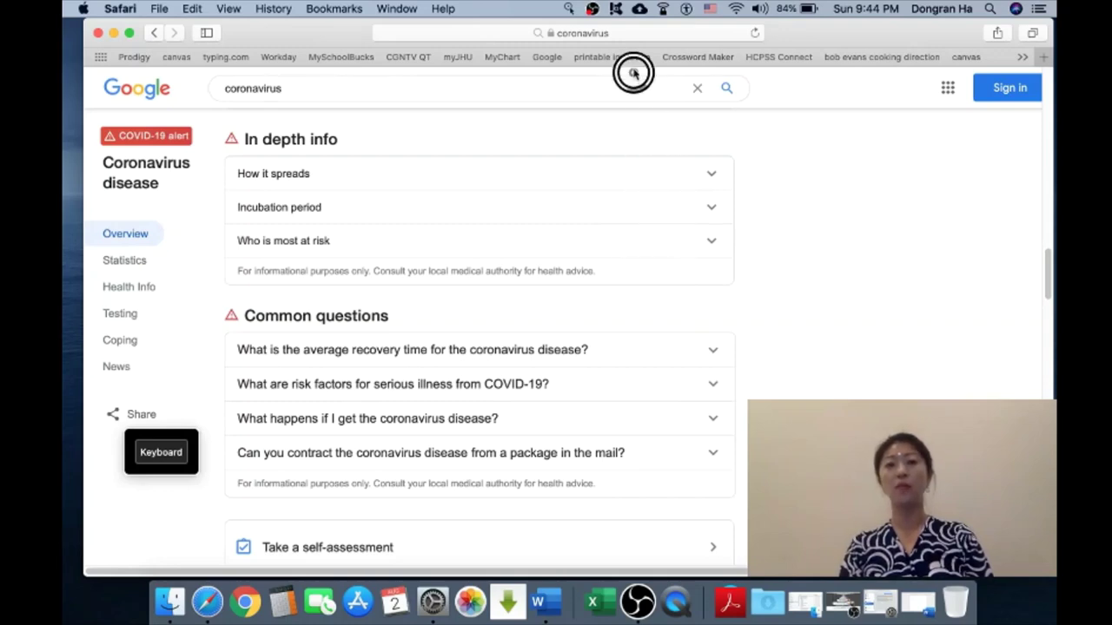
Step: Use the Scroll Menu dwell action to scroll the results page back up to the local news and top results
{"action": "left_click", "coordinate": [562, 32]}
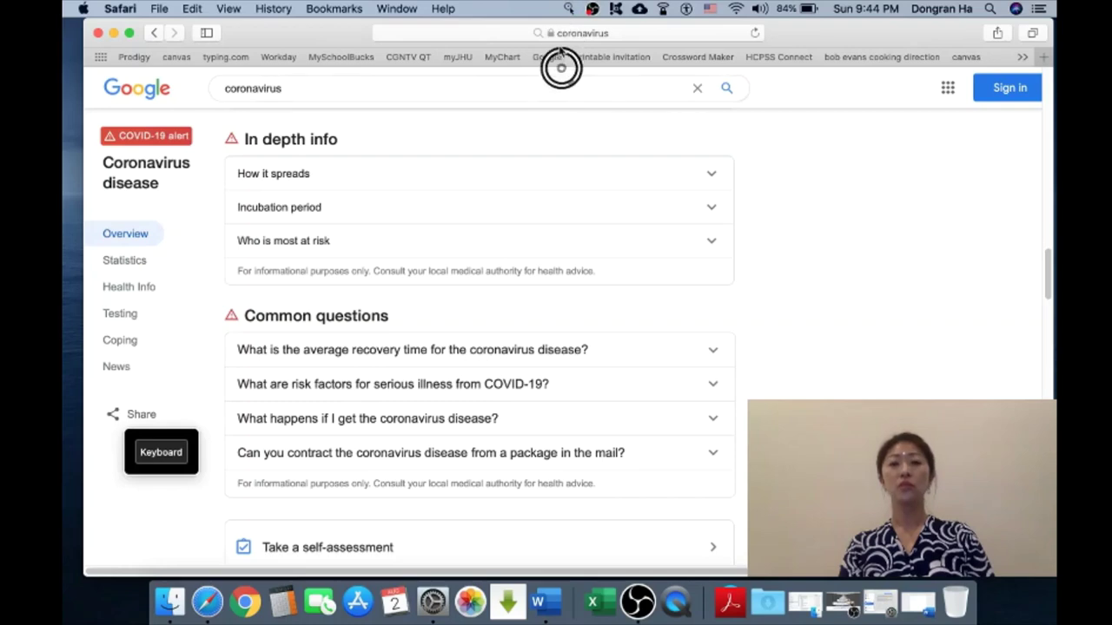
{"action": "left_click", "coordinate": [572, 9]}
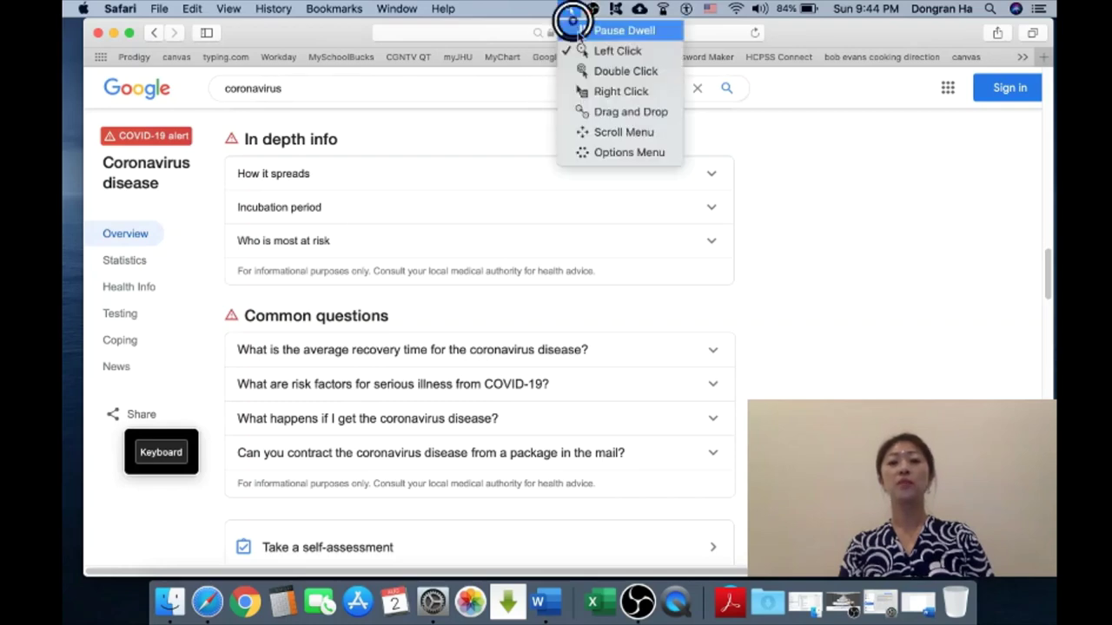
{"action": "left_click", "coordinate": [597, 128]}
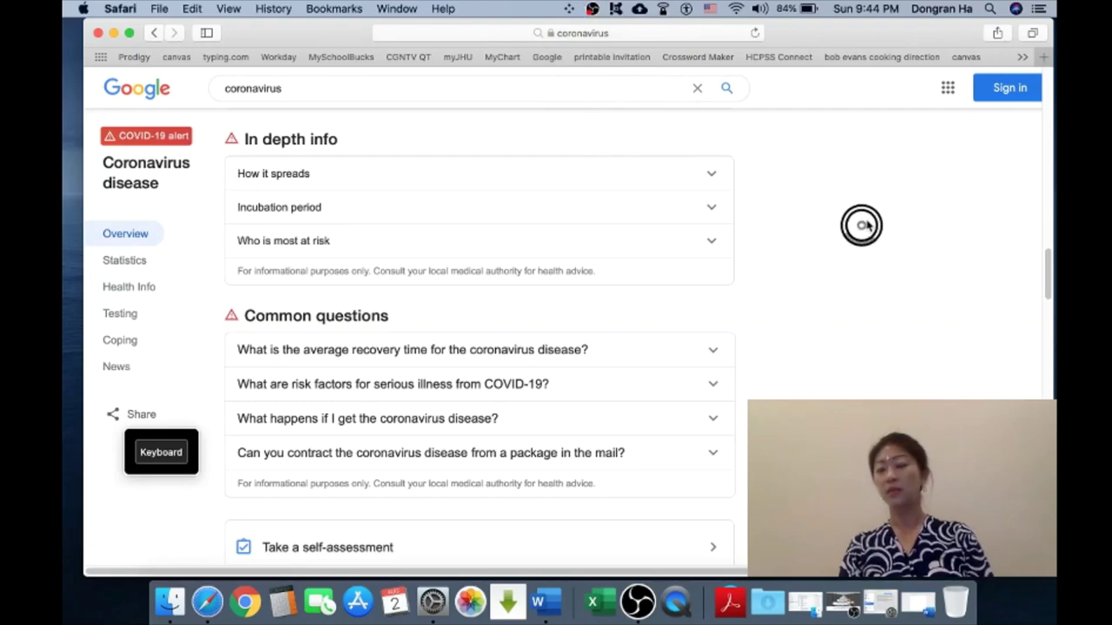
{"action": "left_click", "coordinate": [801, 128]}
{"action": "scroll", "coordinate": [799, 122], "scroll_direction": "up", "scroll_amount": 5}
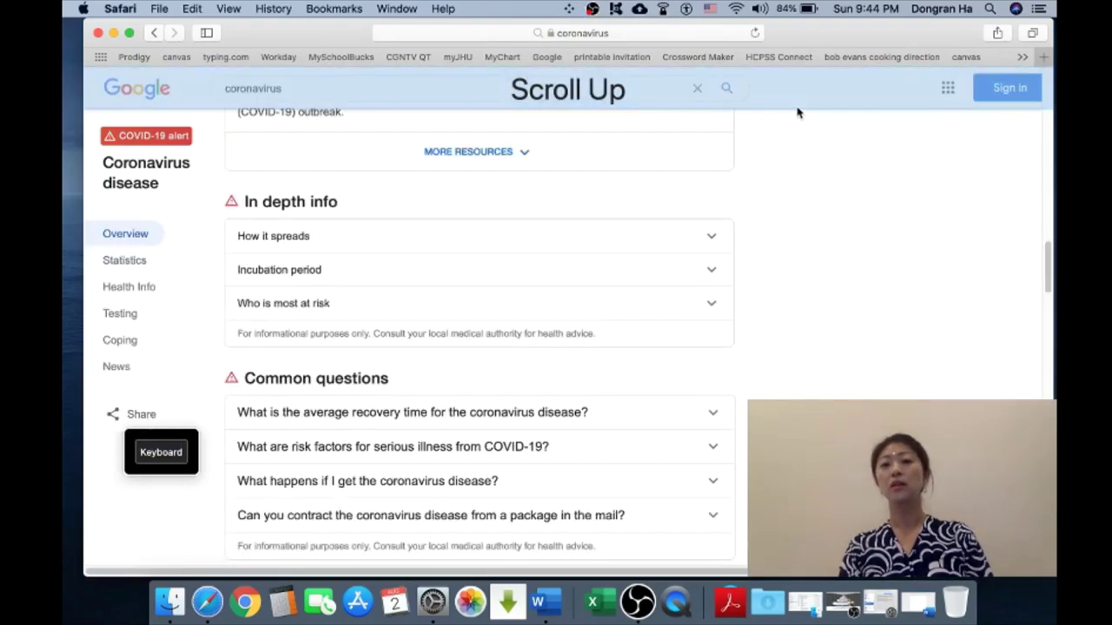
{"action": "scroll", "coordinate": [792, 97], "scroll_direction": "up", "scroll_amount": 10}
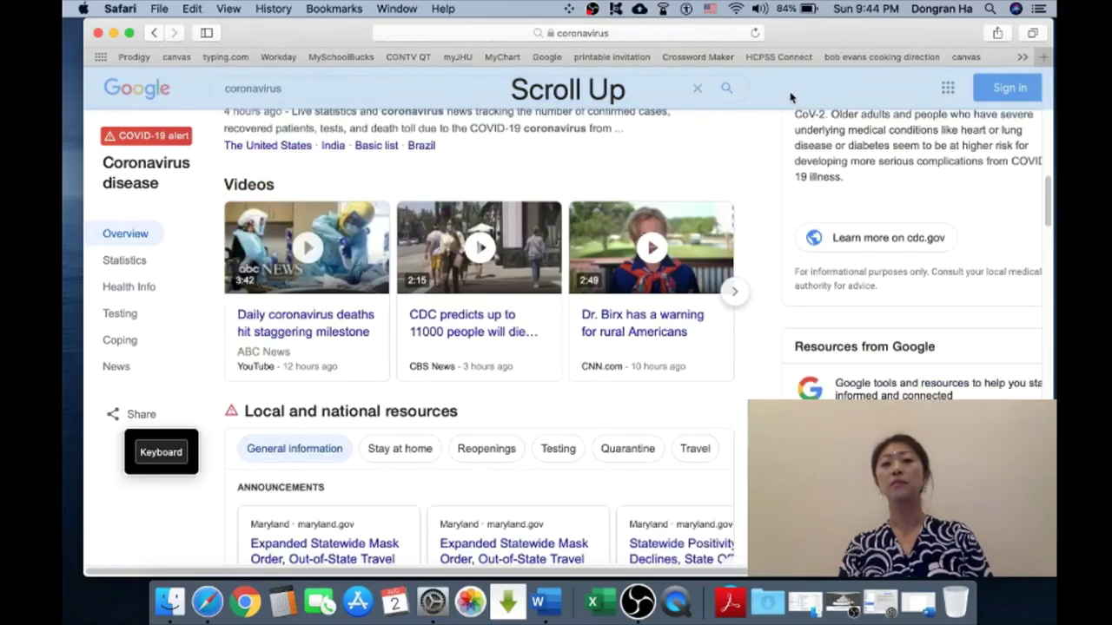
{"action": "scroll", "coordinate": [792, 97], "scroll_direction": "up", "scroll_amount": 5}
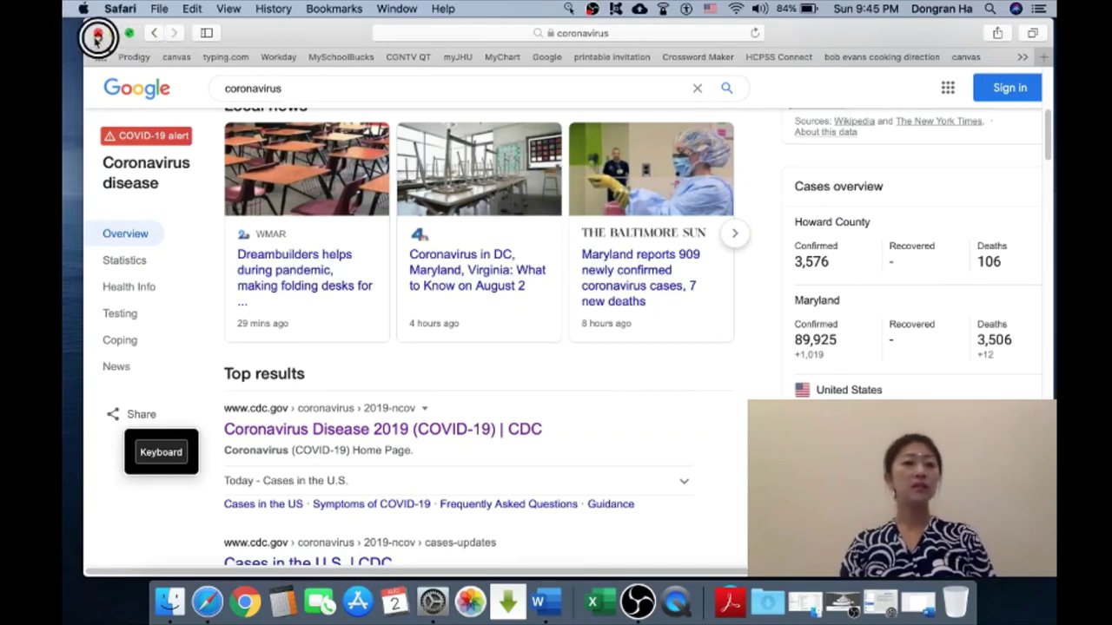
Step: Quit Safari
{"action": "left_click", "coordinate": [130, 9]}
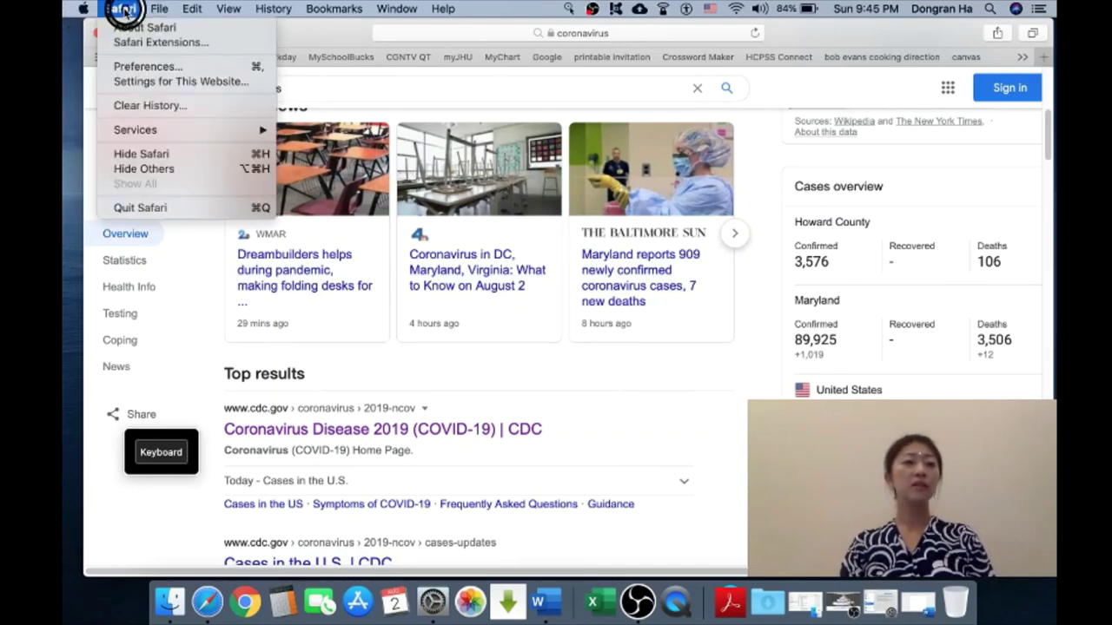
{"action": "left_click", "coordinate": [132, 209]}
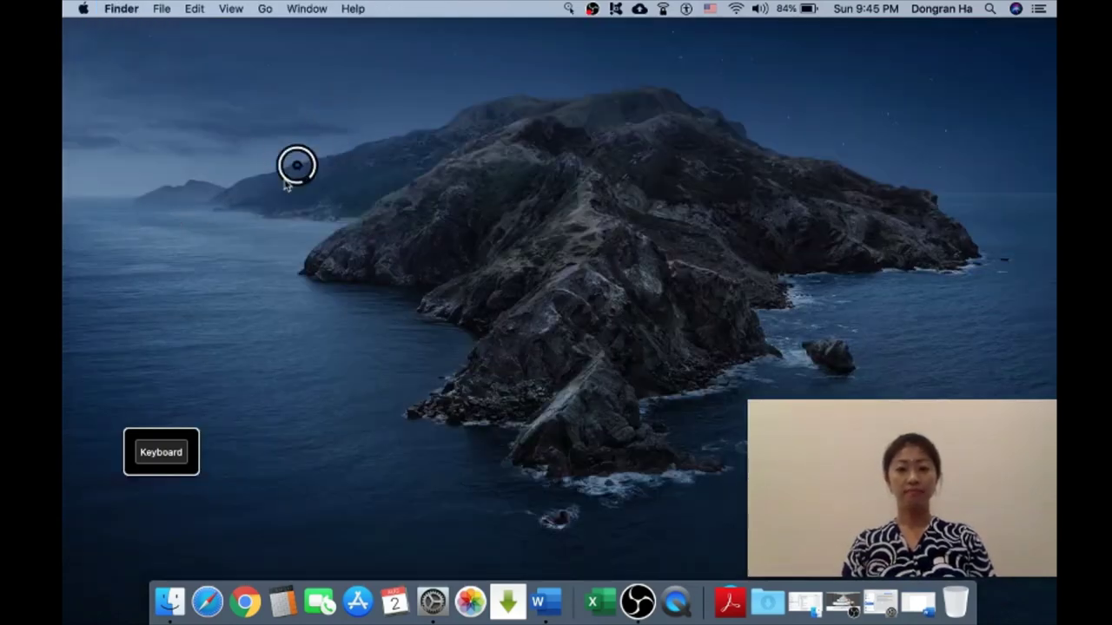
Step: Switch to Word and use the Drag and Drop dwell action to move the Document1 window partly off the desktop's lower-left edge
{"action": "left_click", "coordinate": [547, 595]}
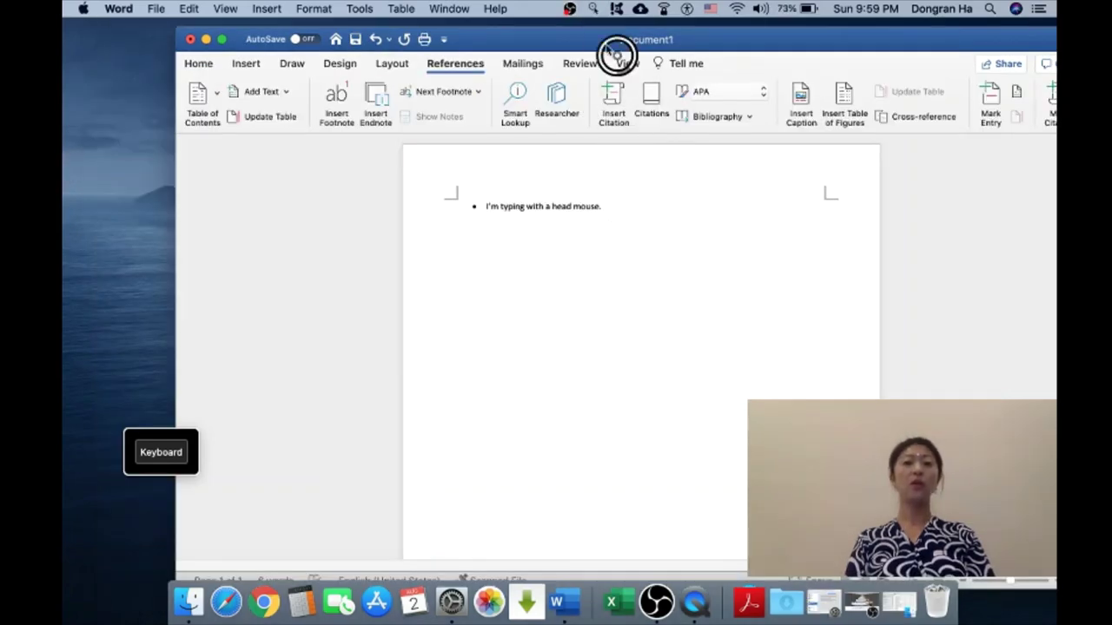
{"action": "left_click", "coordinate": [594, 9]}
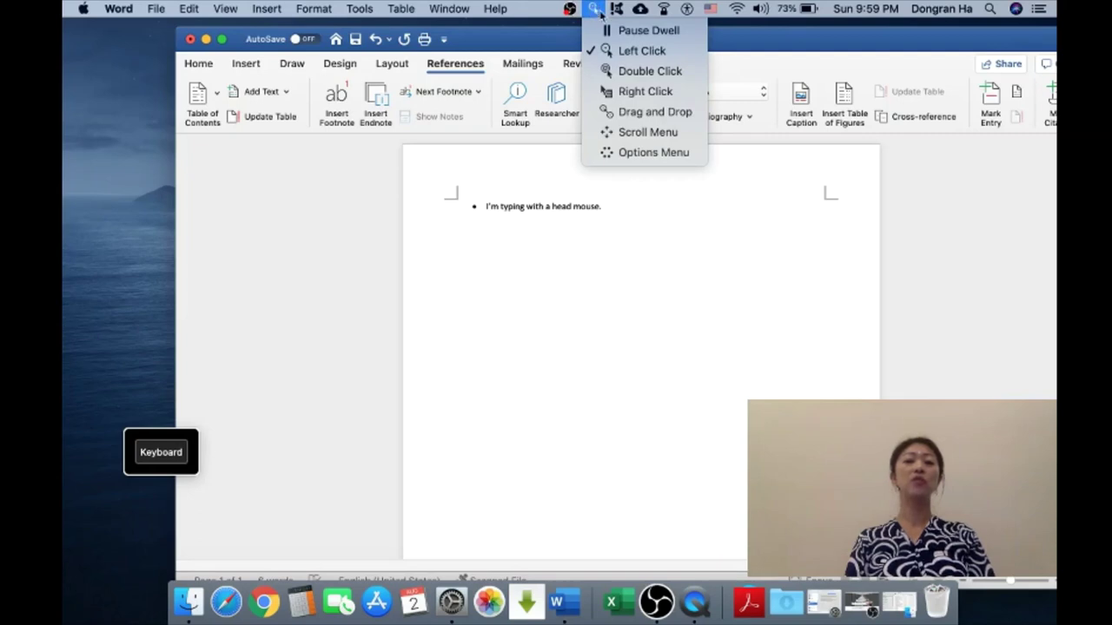
{"action": "left_click", "coordinate": [669, 113]}
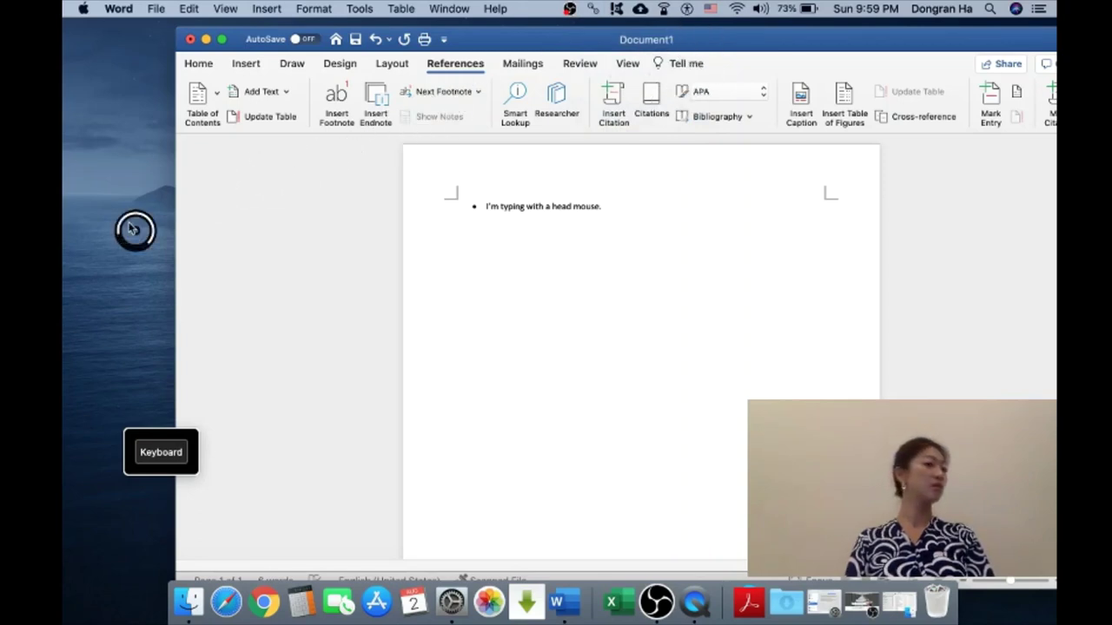
{"action": "left_click_drag", "start_coordinate": [693, 43], "coordinate": [133, 228]}
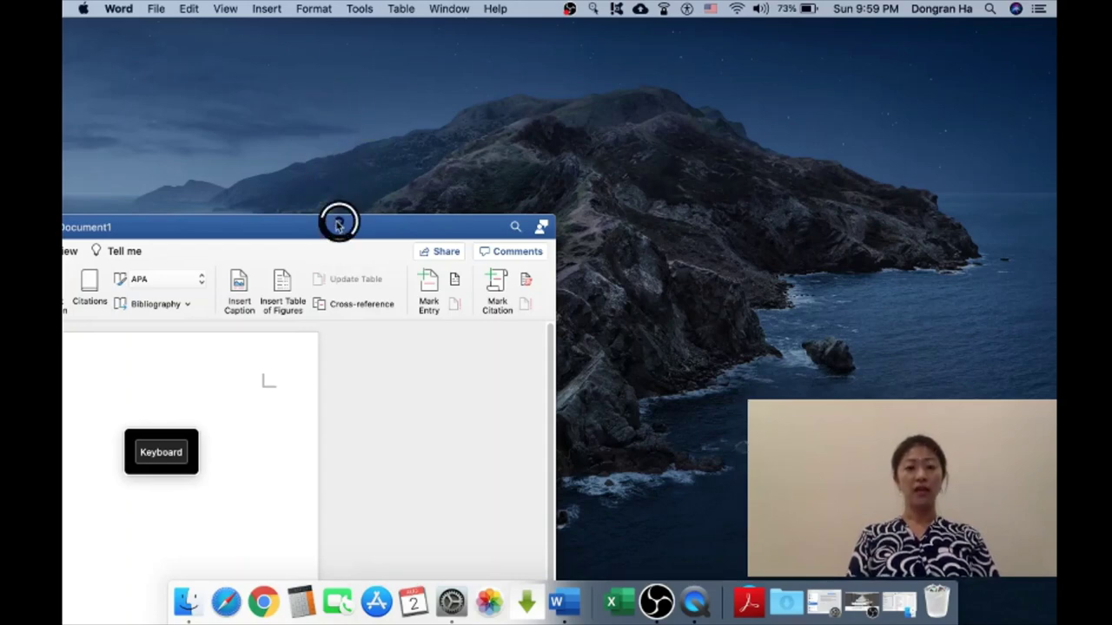
{"action": "left_click", "coordinate": [879, 318]}
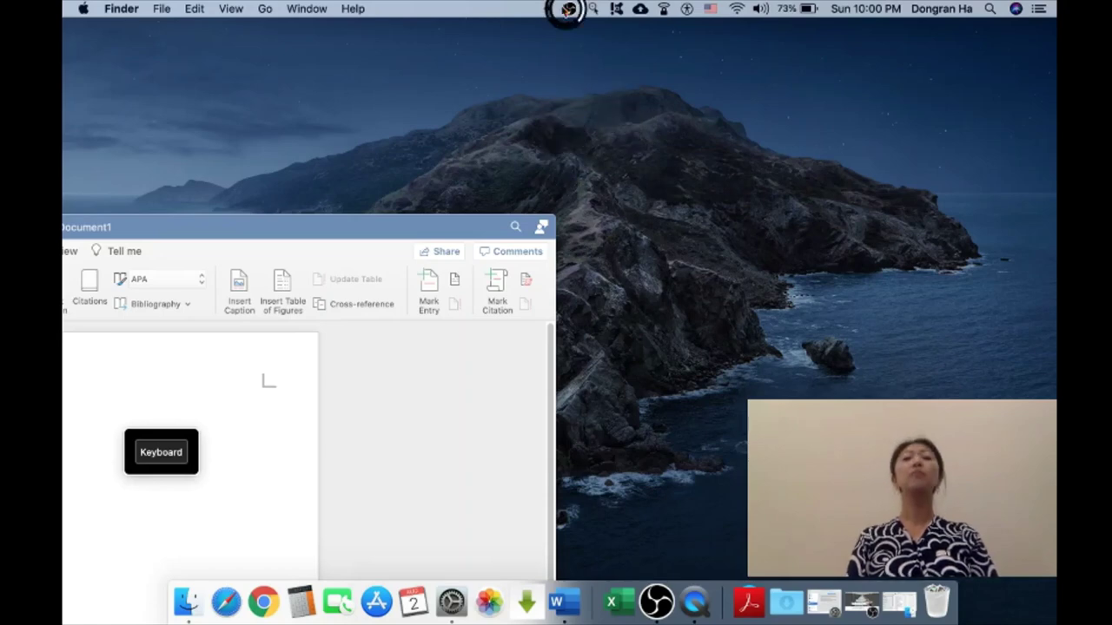
{"action": "left_click", "coordinate": [569, 9]}
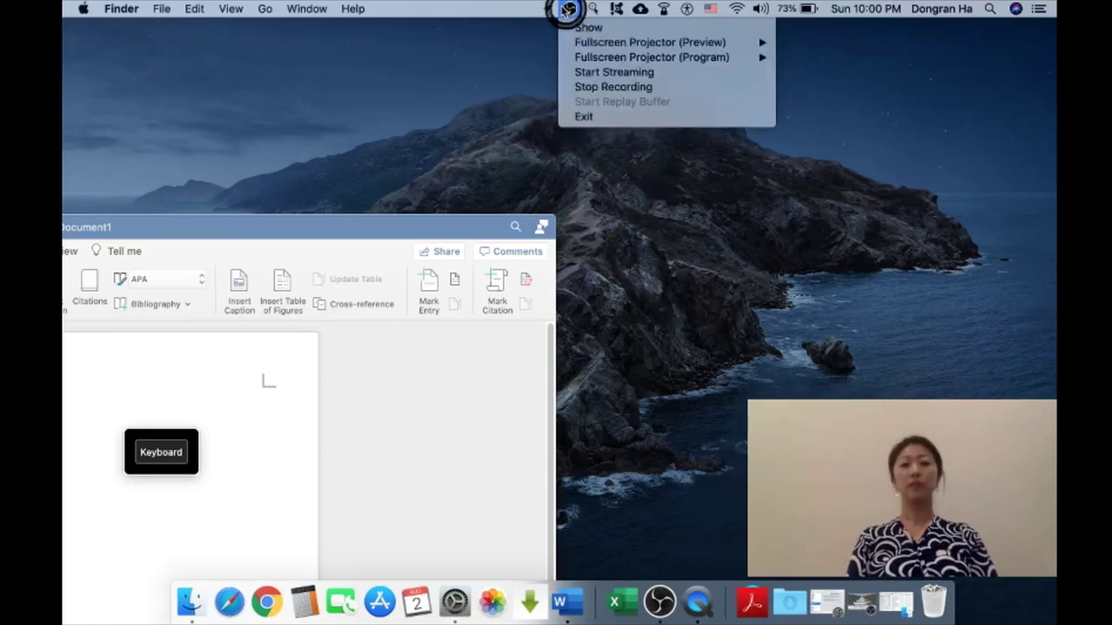
{"action": "left_click", "coordinate": [788, 278]}
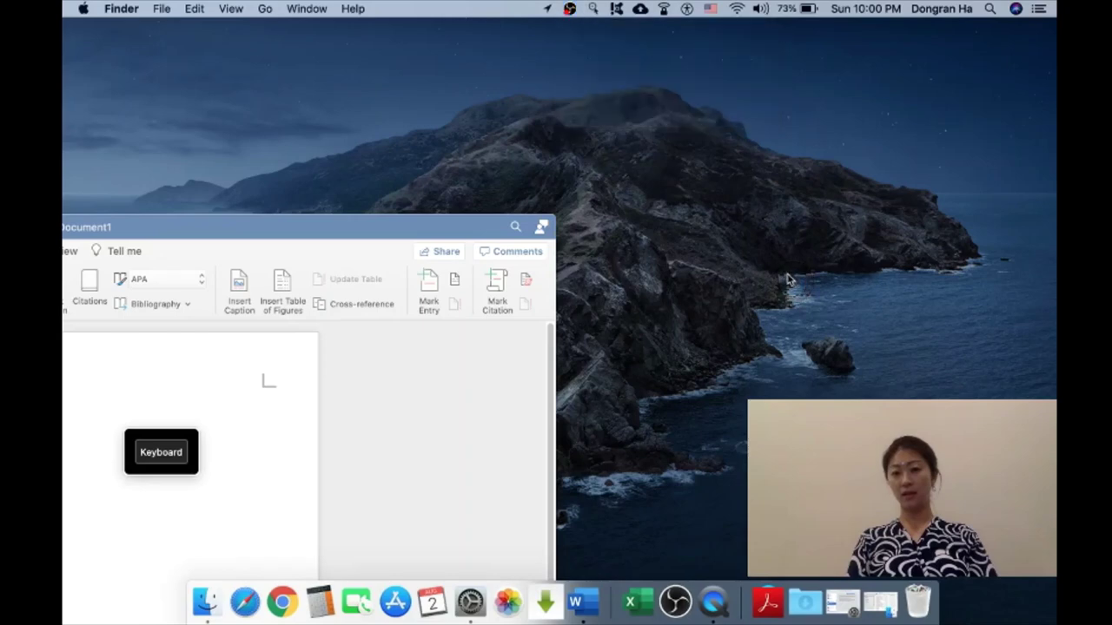
Step: Reactivate the Drag and Drop dwell action and move the Document1 window rightward and slightly up, bringing its typed line back into view
{"action": "left_click", "coordinate": [594, 8]}
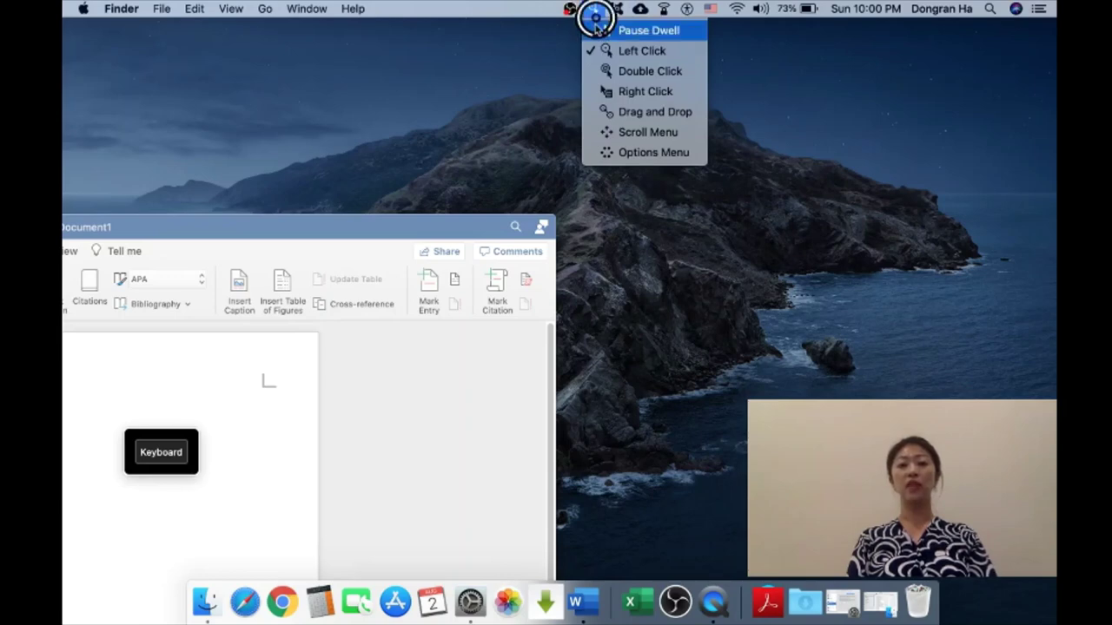
{"action": "left_click", "coordinate": [611, 113]}
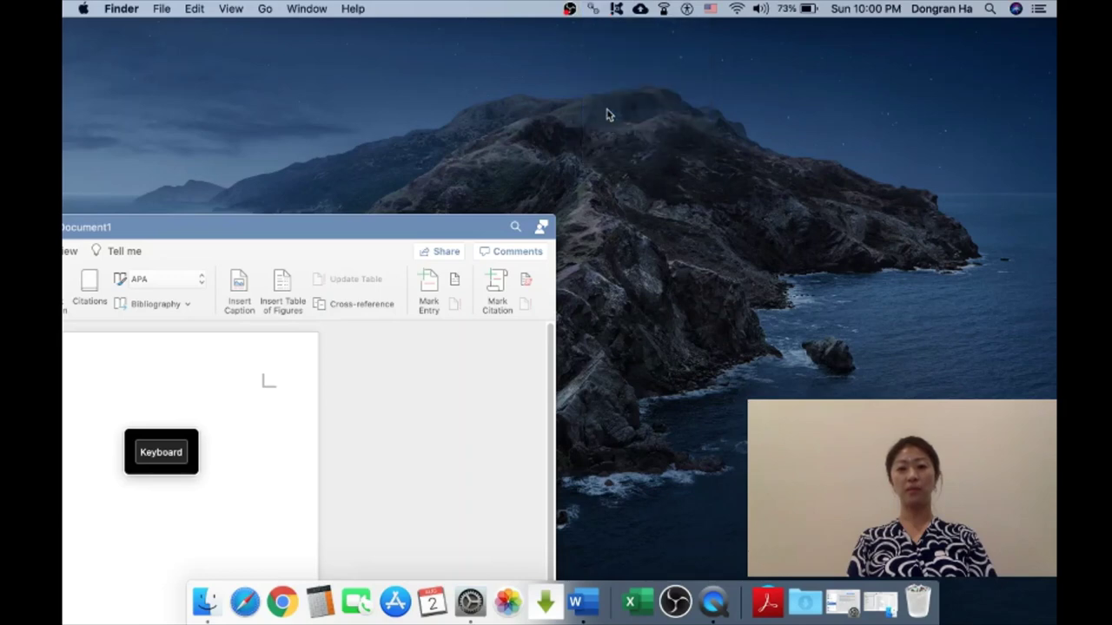
{"action": "left_click", "coordinate": [310, 224]}
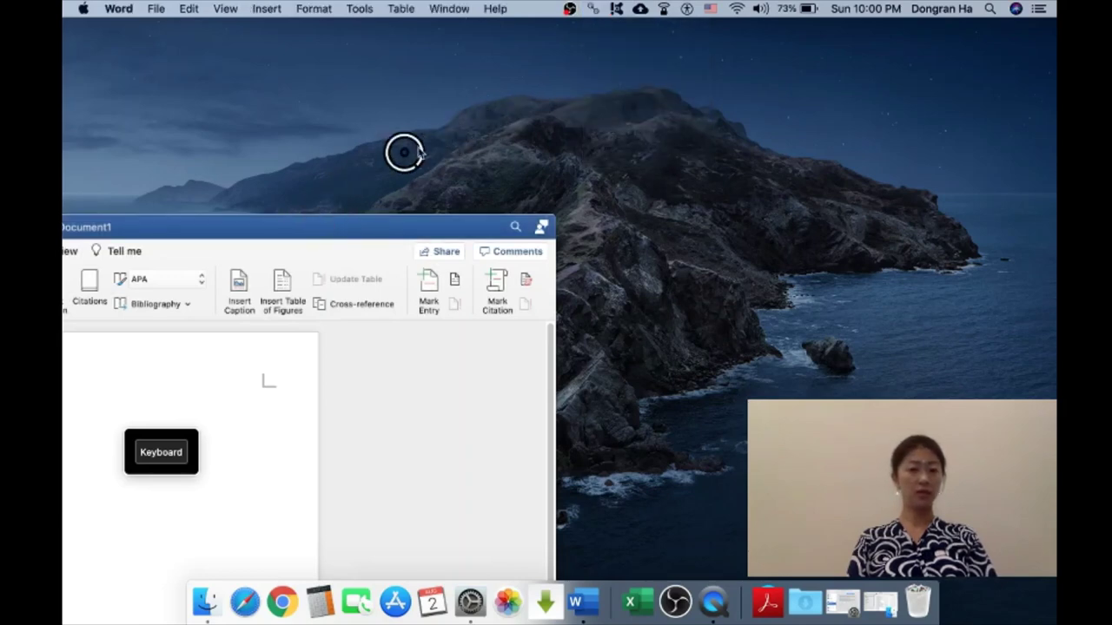
{"action": "left_click_drag", "start_coordinate": [310, 224], "coordinate": [898, 179]}
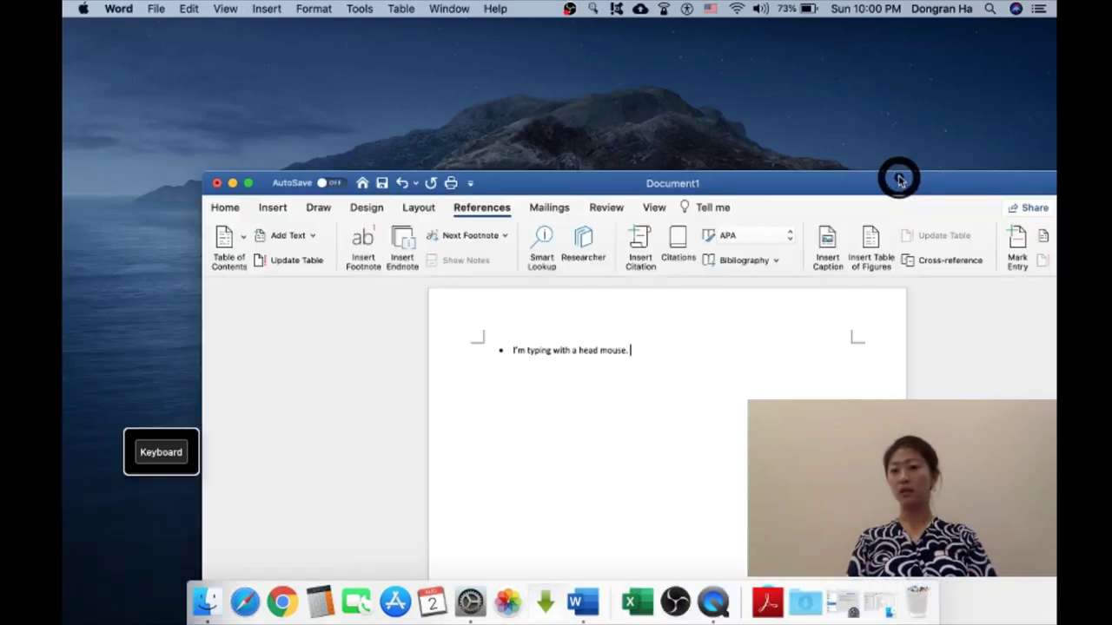